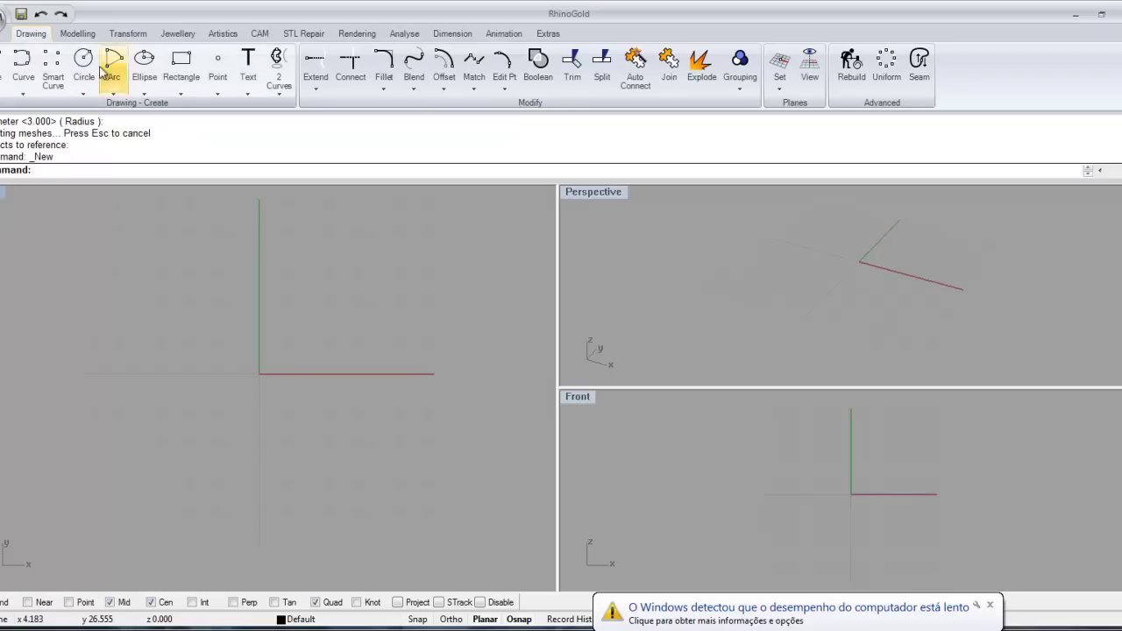
# Step: Draw a rectangle centred on the origin with a length of 10 and a width of 20
pyautogui.click(193, 81)
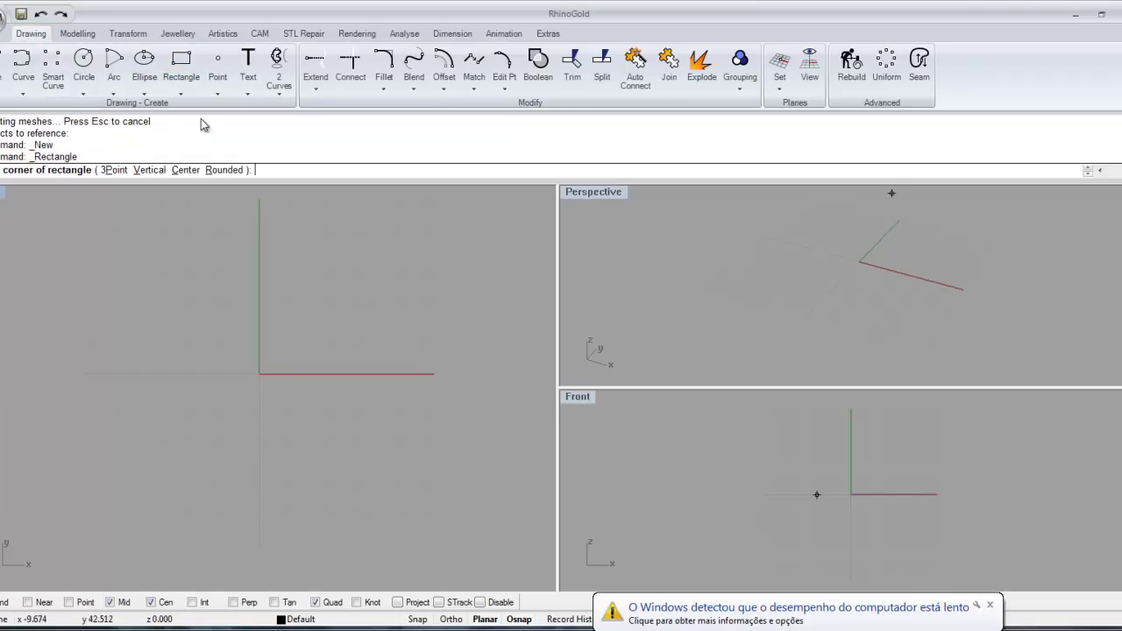
pyautogui.click(193, 170)
pyautogui.write('0')
pyautogui.press('Return')
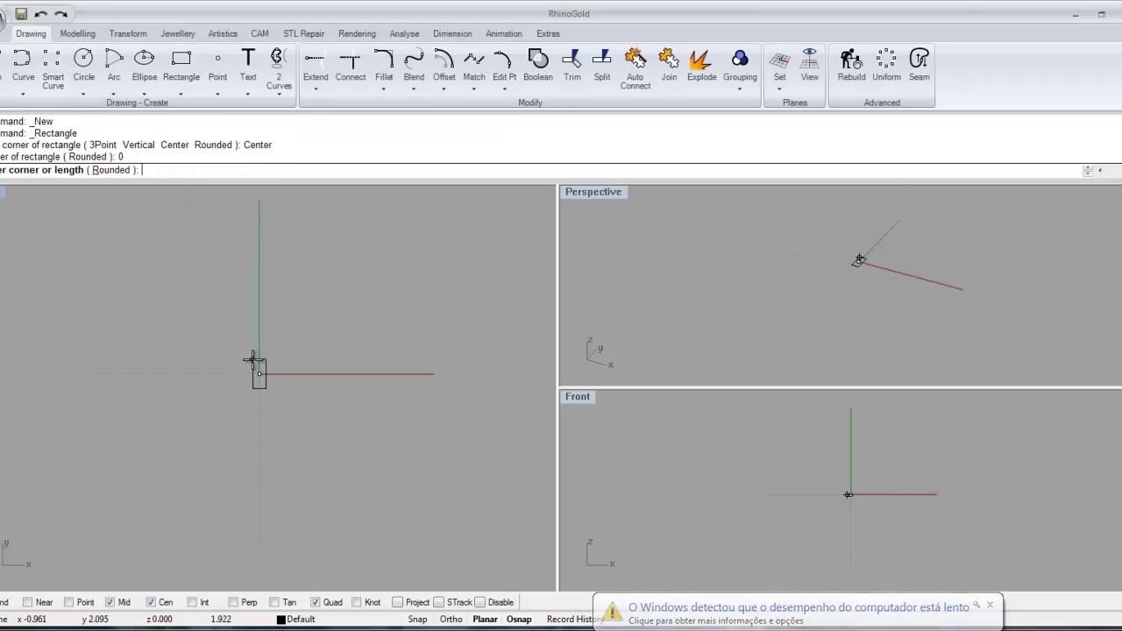
pyautogui.write('10')
pyautogui.press('Return')
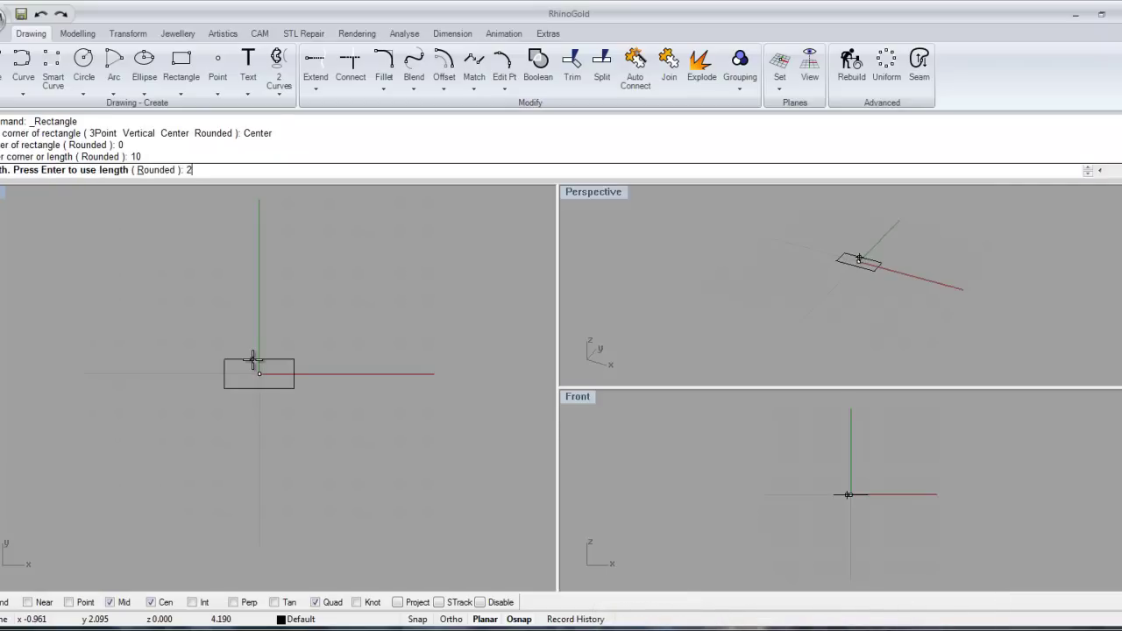
pyautogui.press('Return')
# Step: Create a planar surface from the 10 by 20 rectangle
pyautogui.scroll(1, 344, 337)
pyautogui.click(279, 371)
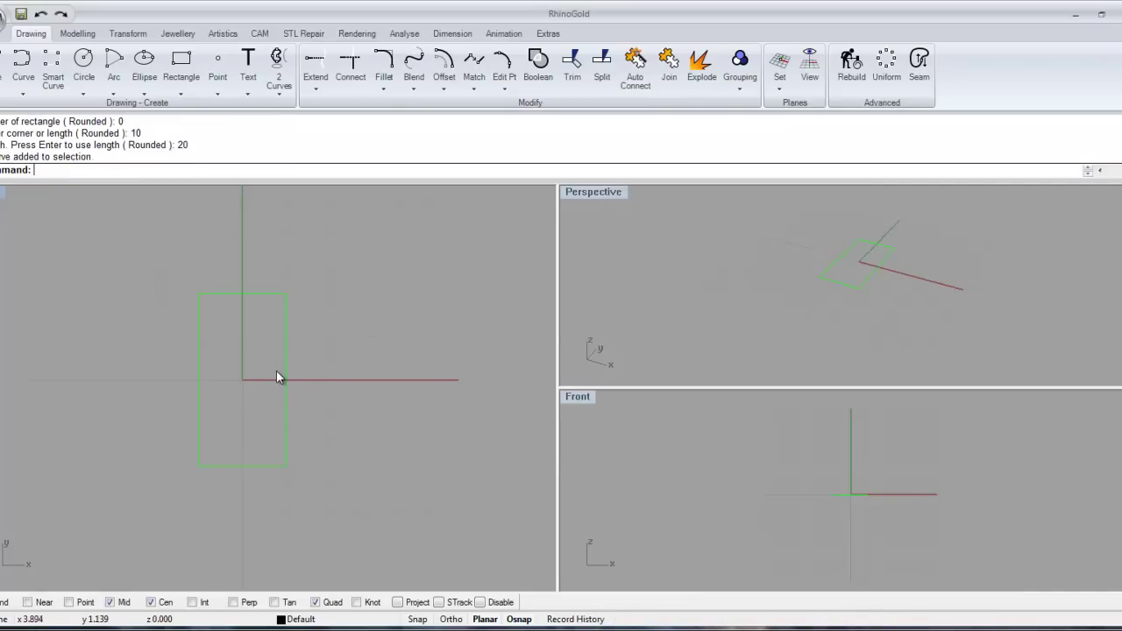
pyautogui.click(79, 34)
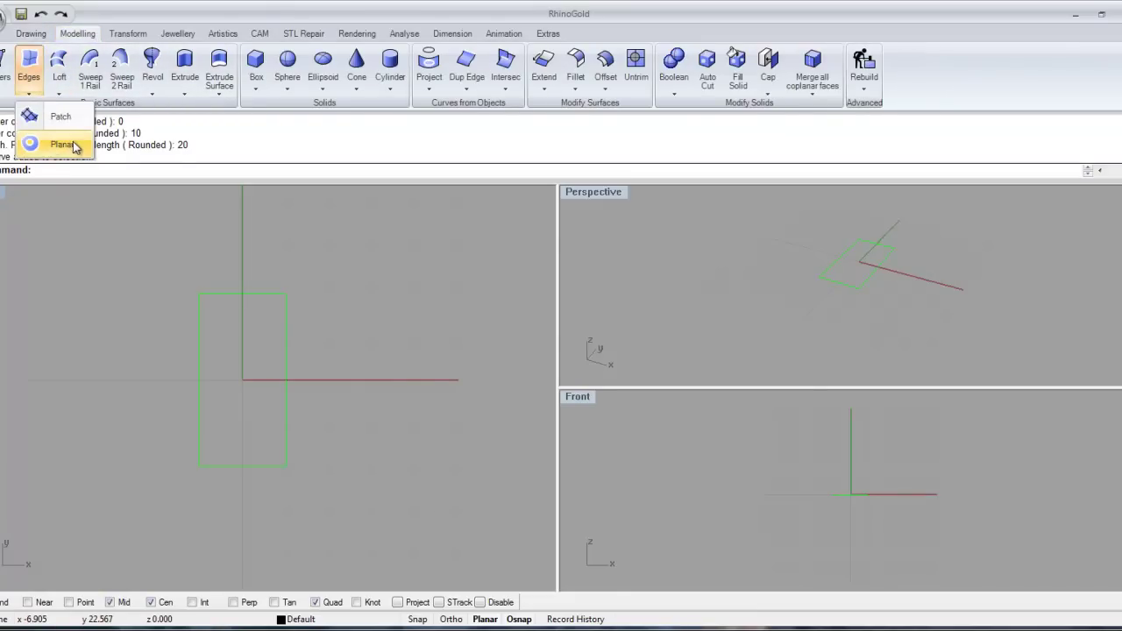
pyautogui.click(76, 146)
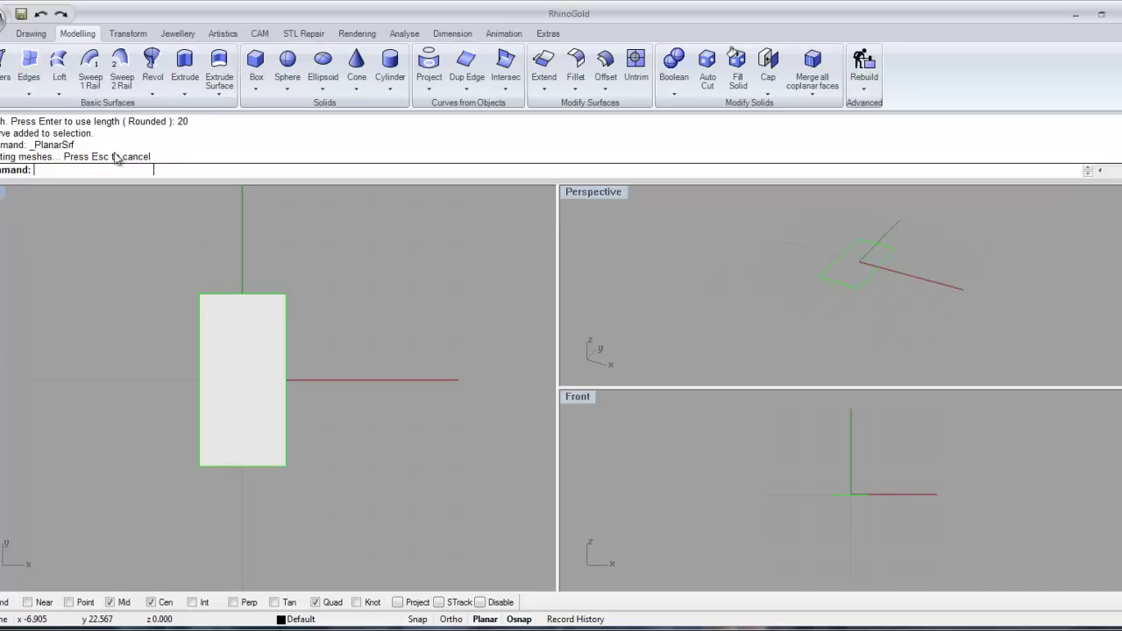
# Step: Set the Perspective viewport to Shaded display and restore the four-viewport layout
pyautogui.doubleClick(602, 191)
pyautogui.moveTo(689, 252); pyautogui.dragTo(724, 331, button='right')
pyautogui.scroll(3, 597, 325)
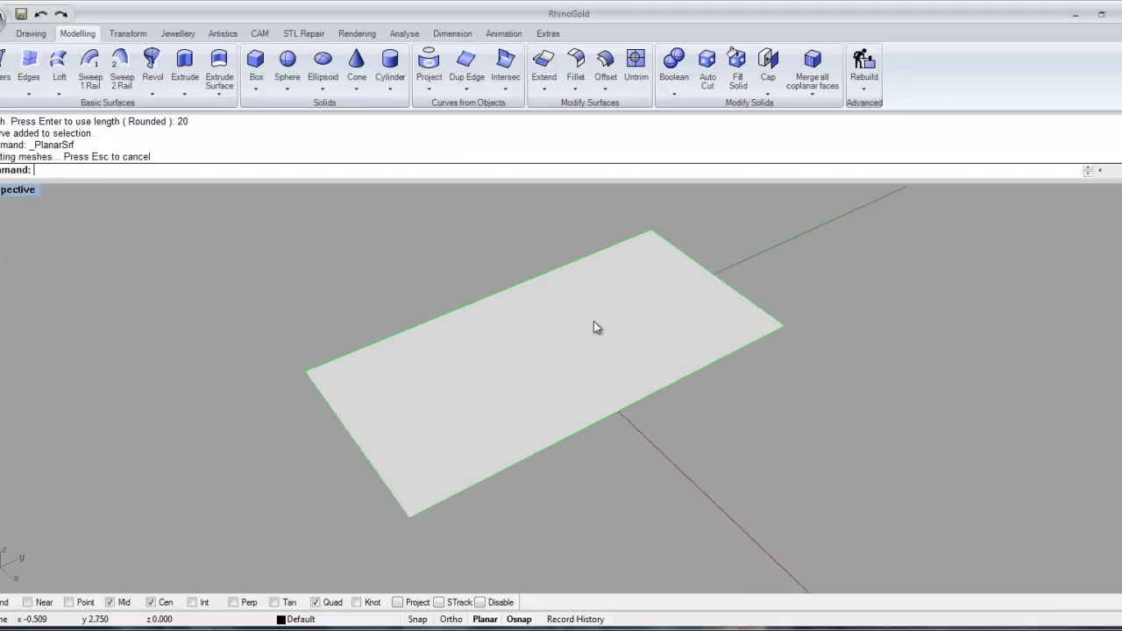
pyautogui.click(23, 191)
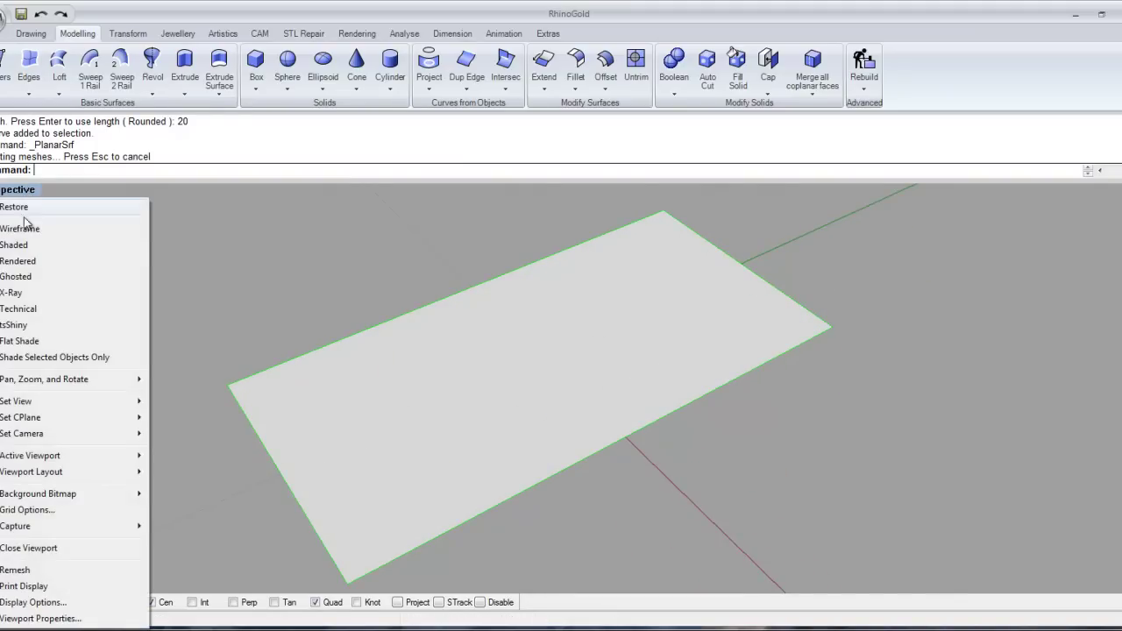
pyautogui.click(24, 243)
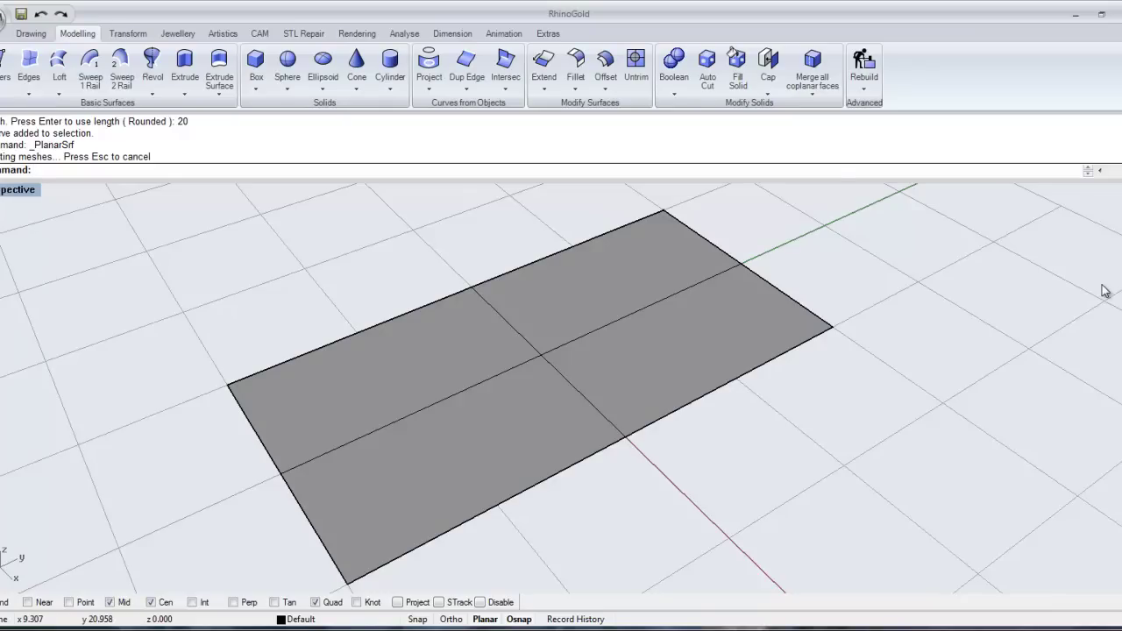
pyautogui.doubleClick(30, 196)
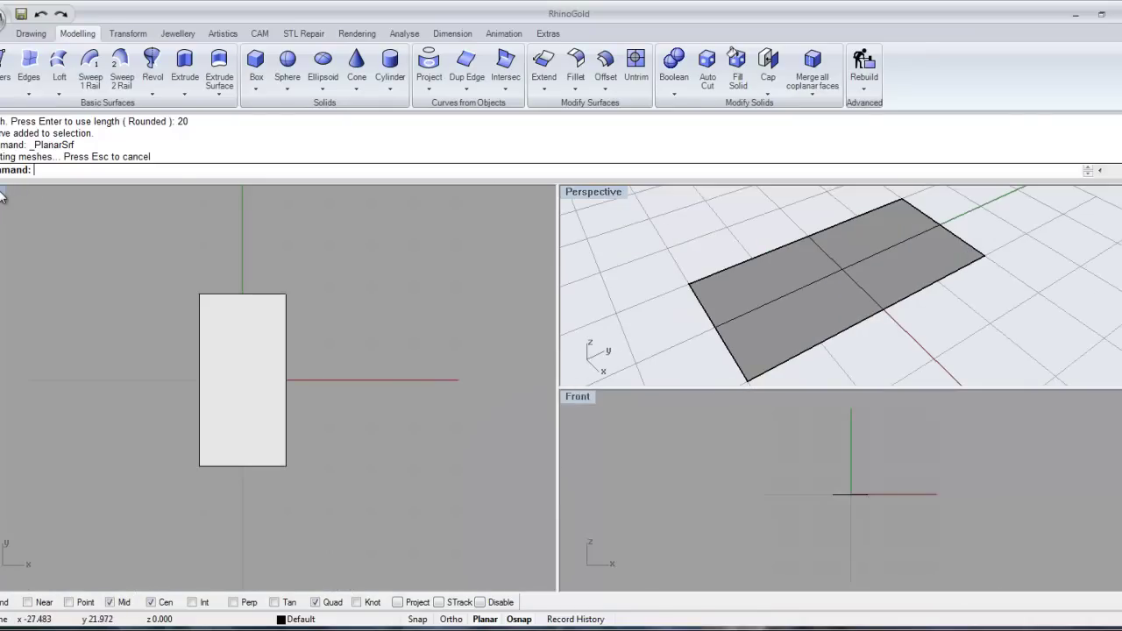
# Step: Draw a small, nearly square rectangle beside the planar surface, above the X axis, in the enlarged Top view
pyautogui.doubleClick(31, 196)
pyautogui.moveTo(481, 376); pyautogui.dragTo(345, 386, button='right')
pyautogui.scroll(5, 431, 321)
pyautogui.moveTo(430, 321)
pyautogui.mouseDown(button='right')
pyautogui.moveTo(452, 338)
pyautogui.moveTo(435, 326)
pyautogui.mouseUp(button='right')
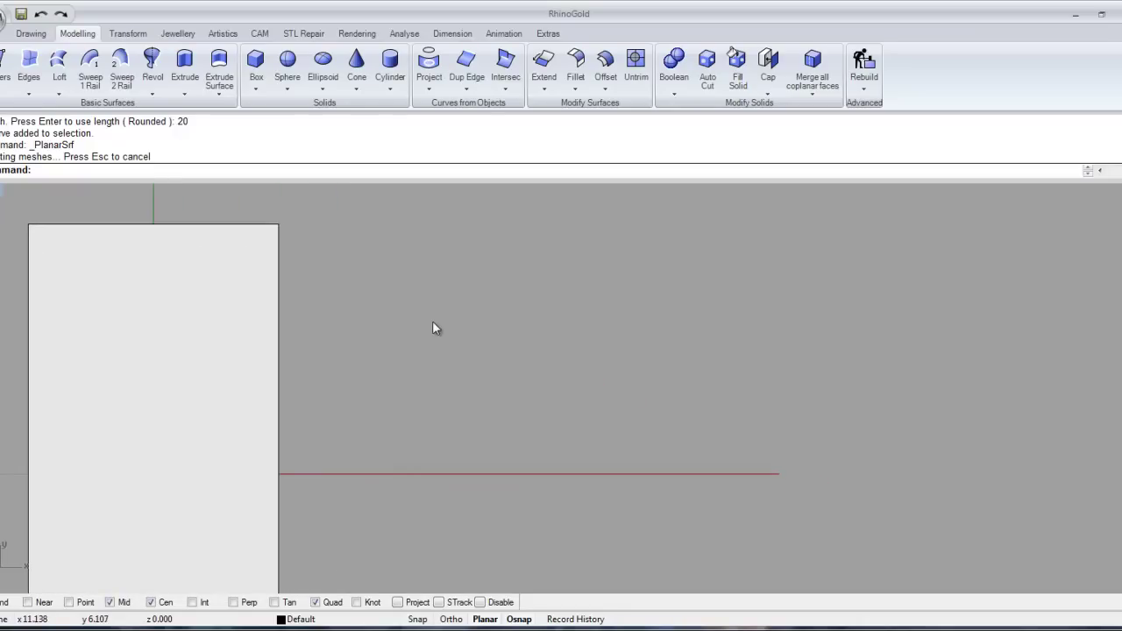
pyautogui.click(31, 33)
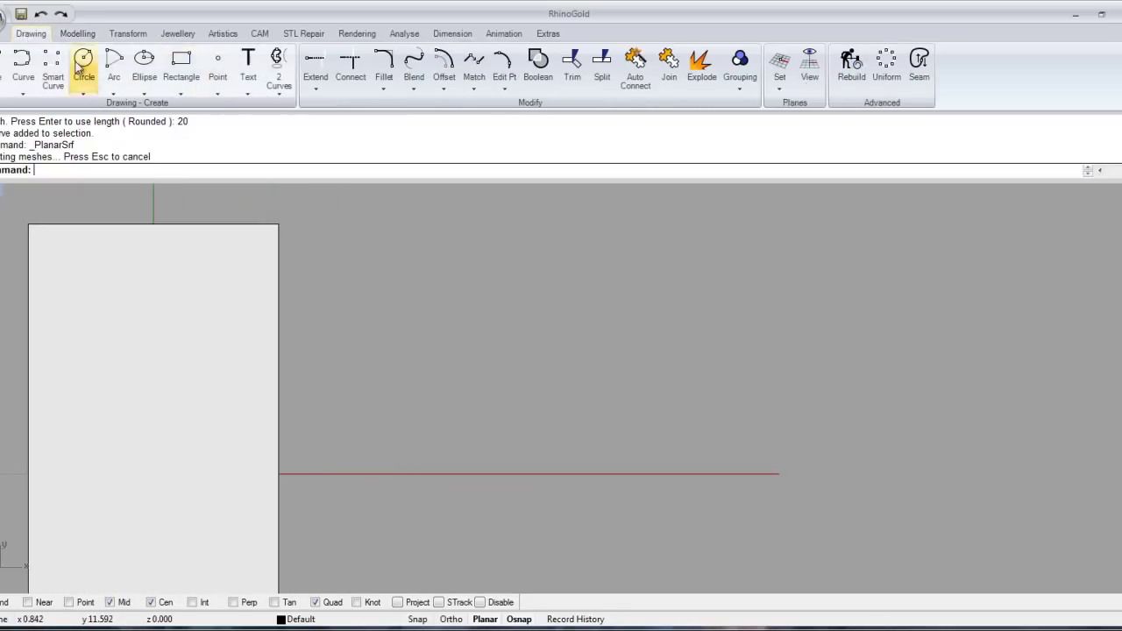
pyautogui.click(181, 62)
pyautogui.click(340, 343)
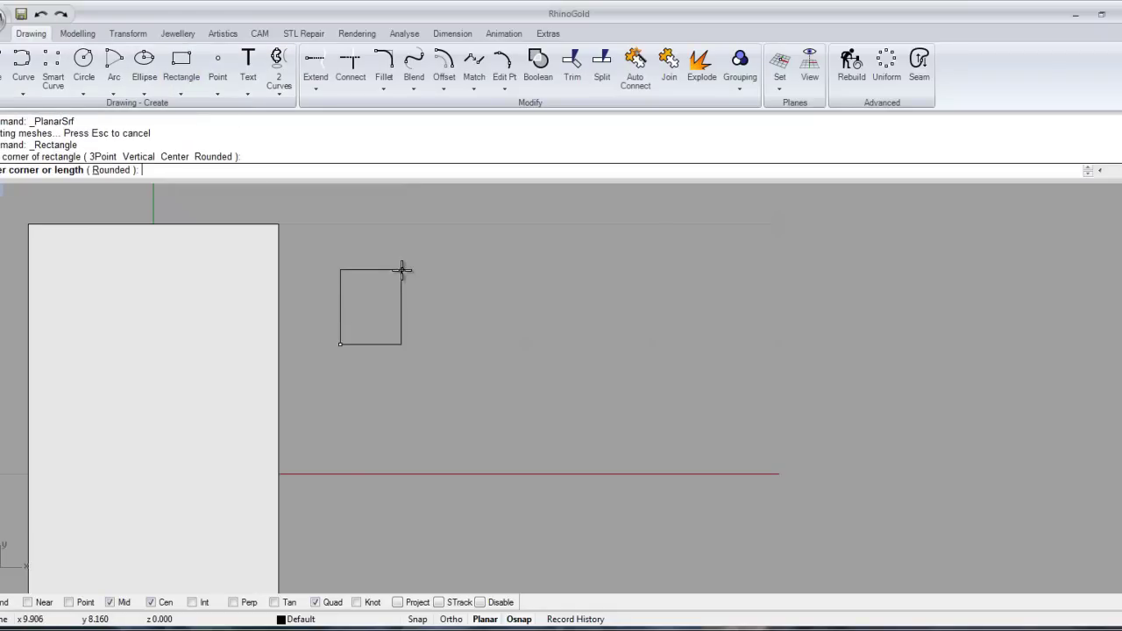
pyautogui.click(401, 288)
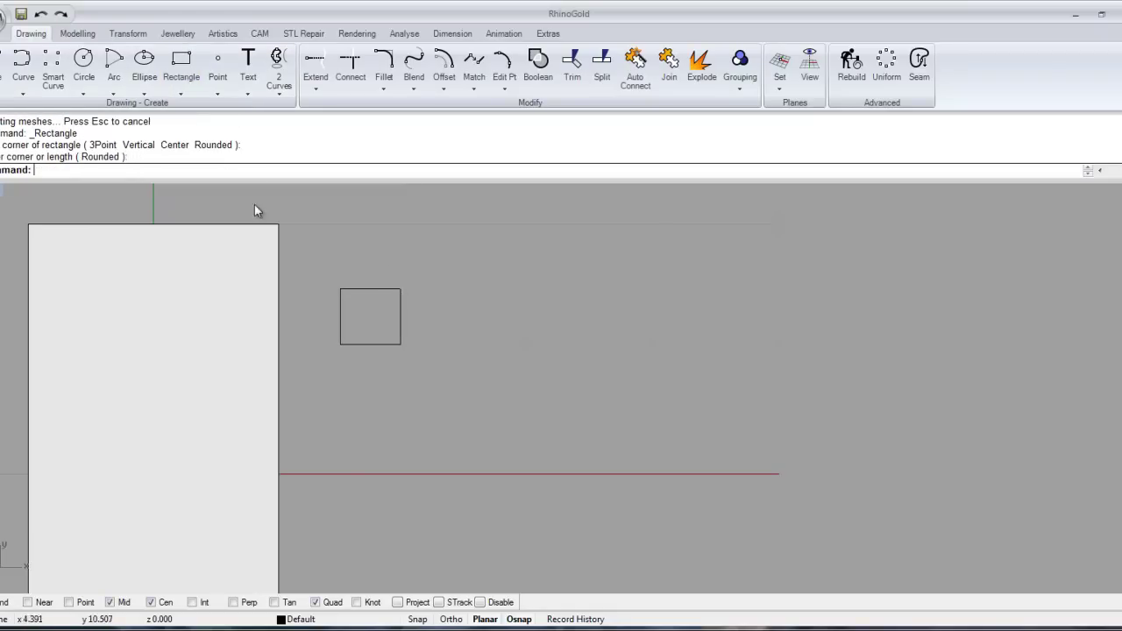
# Step: Draw an upright five-pointed star centred in the small rectangle, with a second radius of about 0.4
pyautogui.click(183, 95)
pyautogui.click(215, 143)
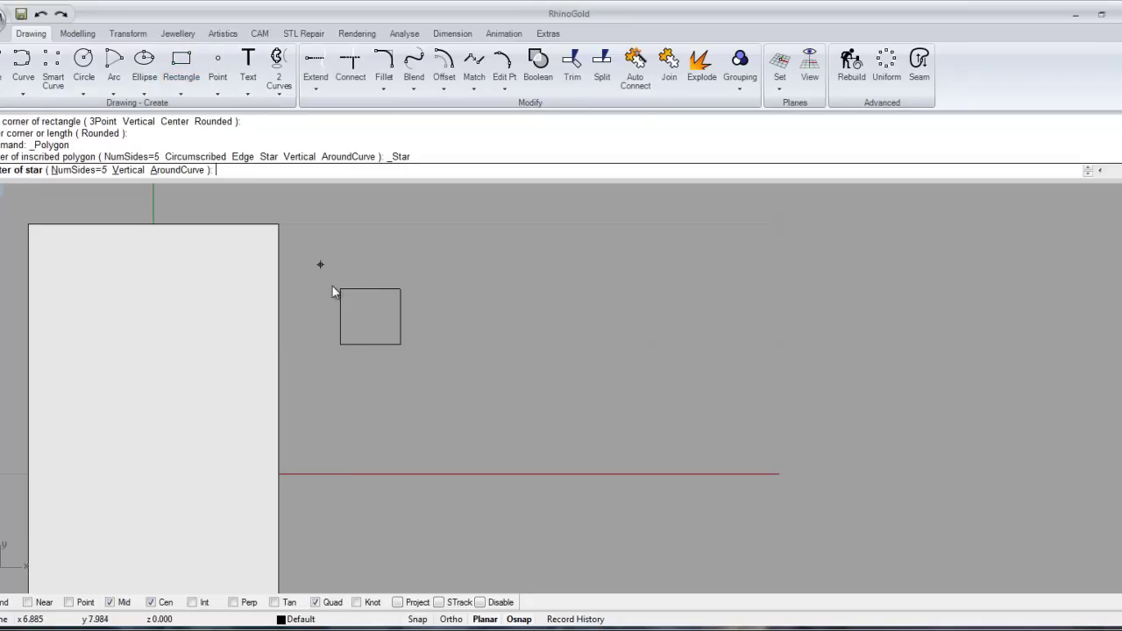
pyautogui.scroll(5, 373, 343)
pyautogui.moveTo(365, 313); pyautogui.dragTo(334, 394, button='right')
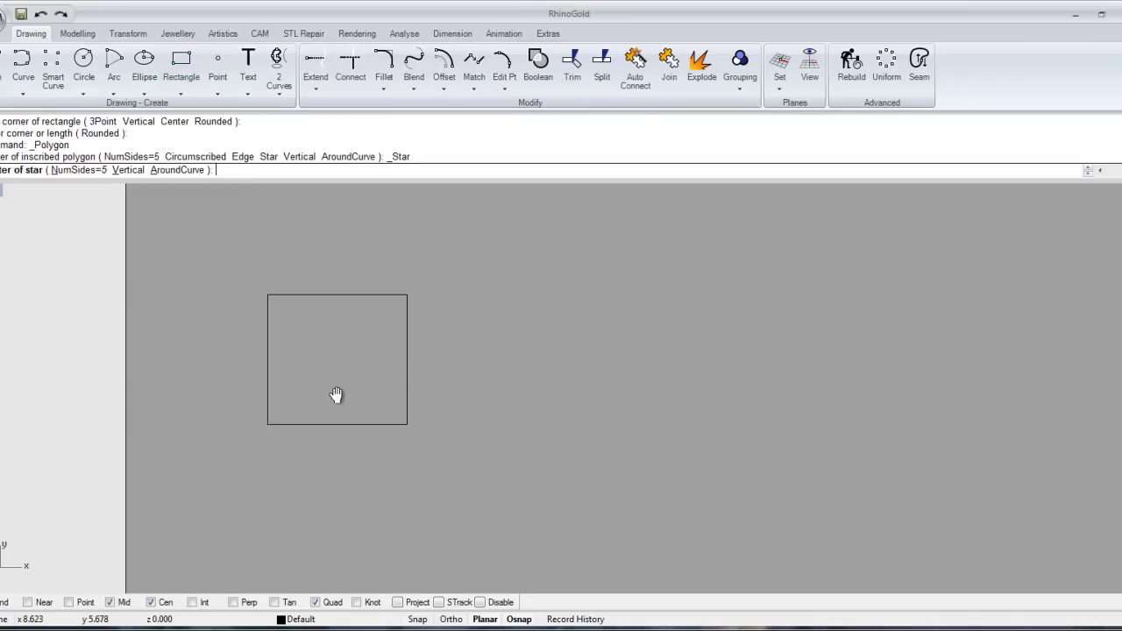
pyautogui.click(388, 328)
pyautogui.scroll(3, 350, 327)
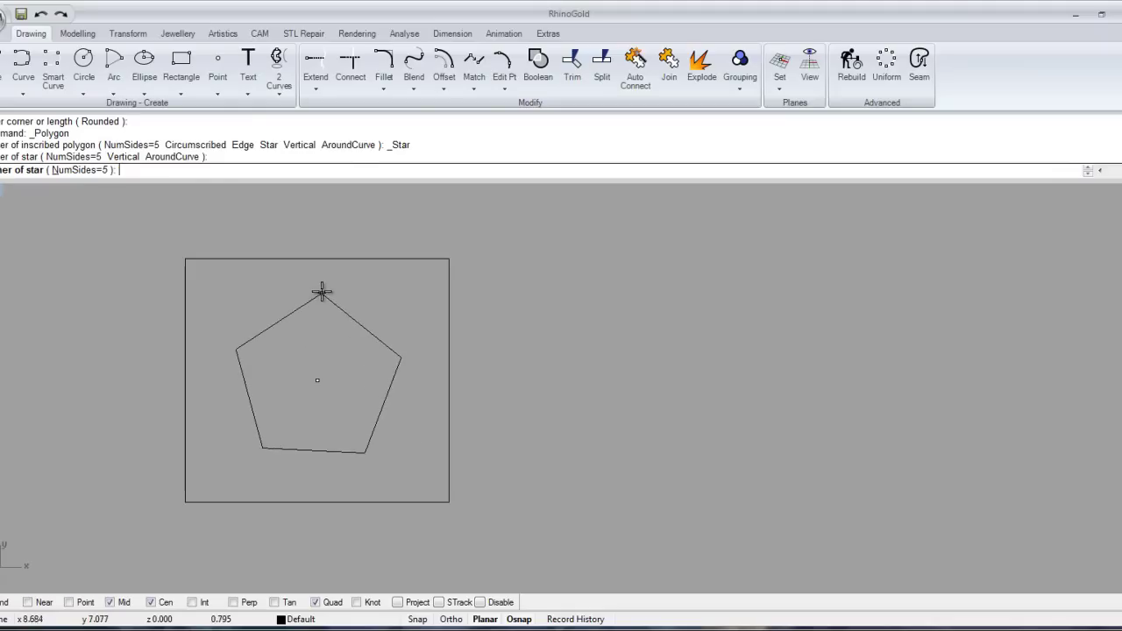
pyautogui.click(318, 284)
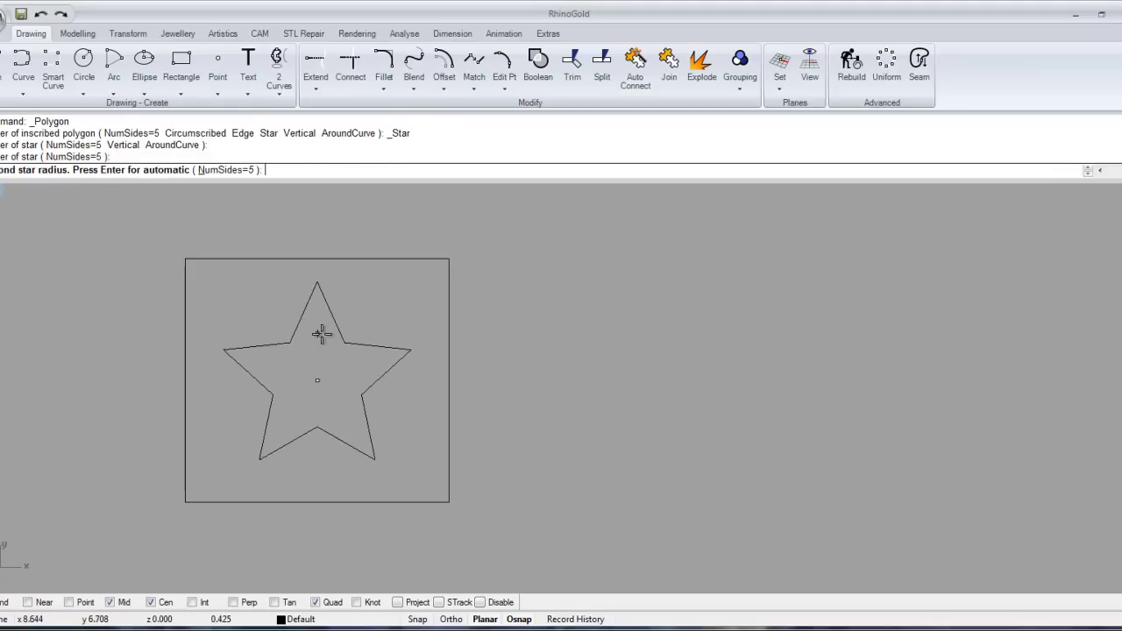
pyautogui.click(322, 334)
pyautogui.scroll(-2, 536, 294)
pyautogui.moveTo(537, 311); pyautogui.dragTo(509, 335, button='right')
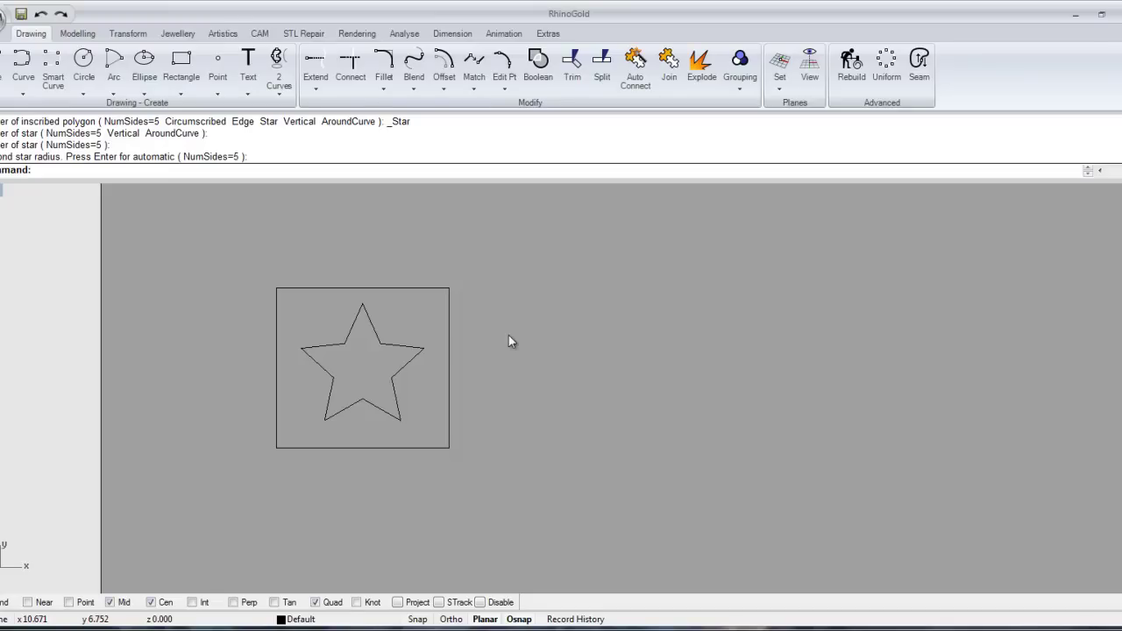
# Step: Fillet all four corners of the small rectangle with a radius of 0.2
pyautogui.click(385, 70)
pyautogui.click(427, 289)
pyautogui.click(449, 309)
pyautogui.rightClick(464, 393)
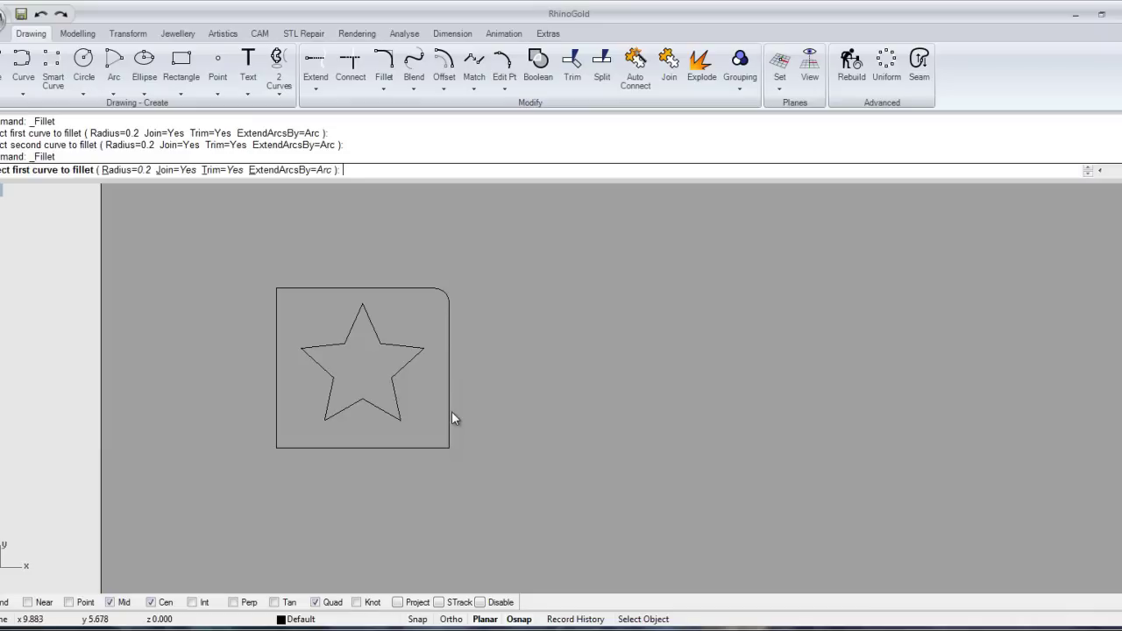
pyautogui.click(451, 412)
pyautogui.click(441, 447)
pyautogui.rightClick(357, 462)
pyautogui.click(299, 451)
pyautogui.click(277, 421)
pyautogui.rightClick(278, 421)
pyautogui.click(277, 351)
pyautogui.click(299, 289)
pyautogui.rightClick(296, 307)
pyautogui.click(280, 306)
pyautogui.press('Escape')
# Step: Extrude the rounded rectangle and the star together by 0.5 as a capped solid
pyautogui.moveTo(300, 369); pyautogui.dragTo(300, 368)
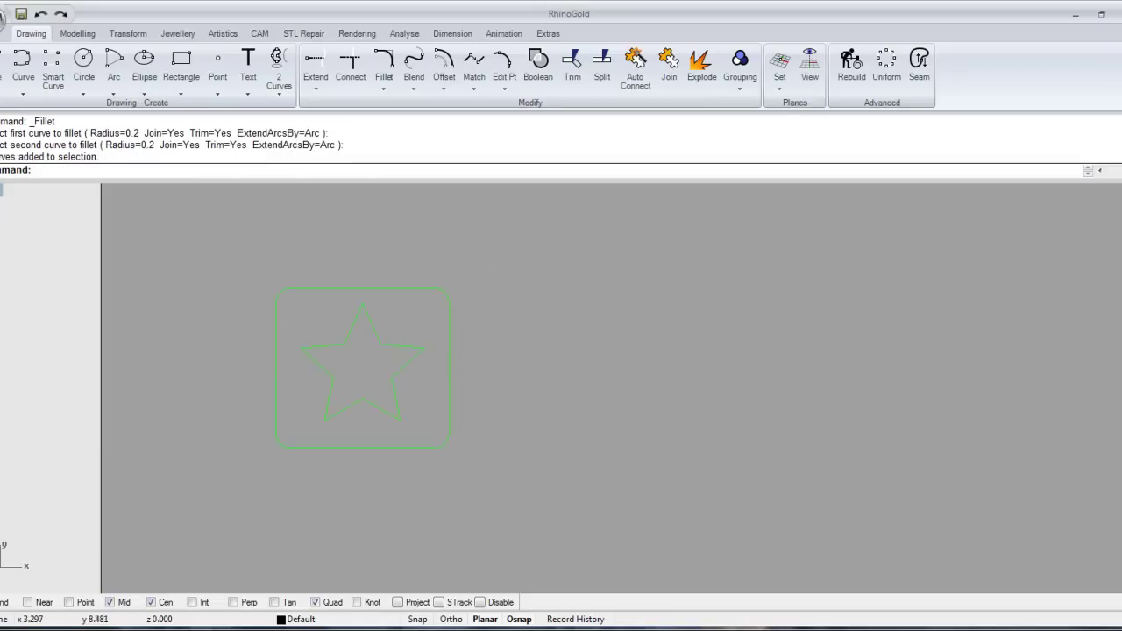
pyautogui.click(77, 34)
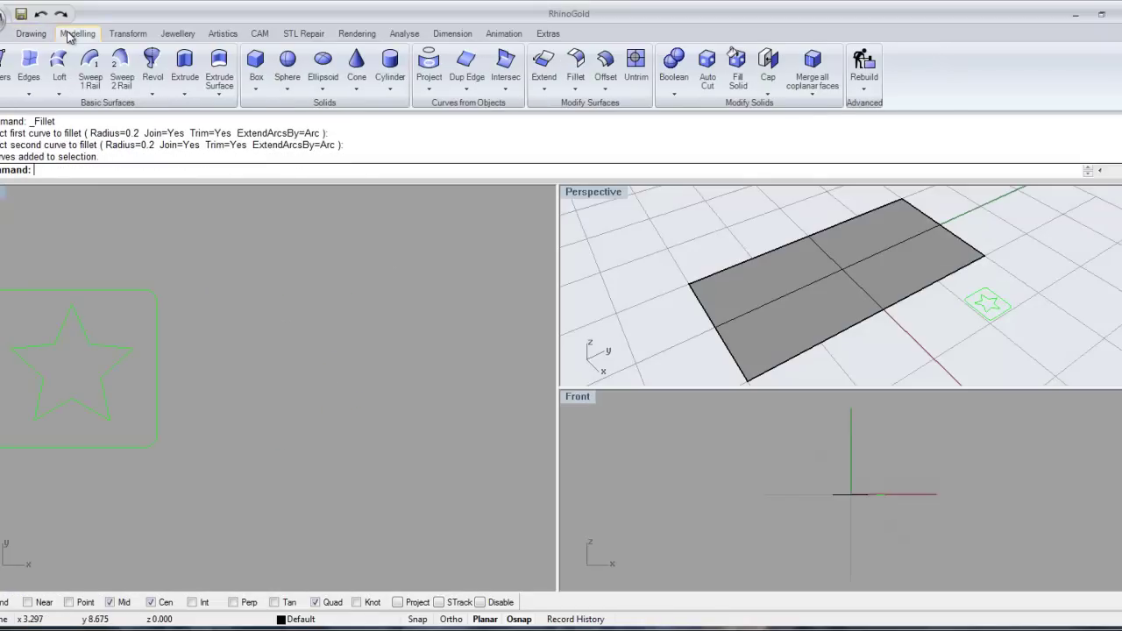
pyautogui.click(185, 63)
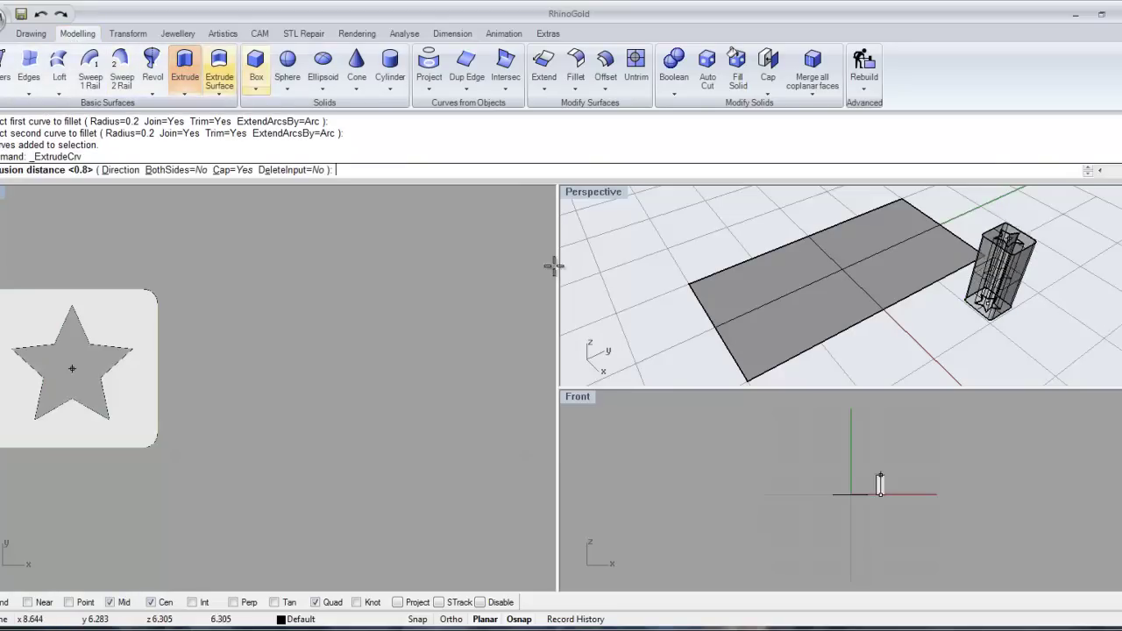
pyautogui.scroll(5, 887, 532)
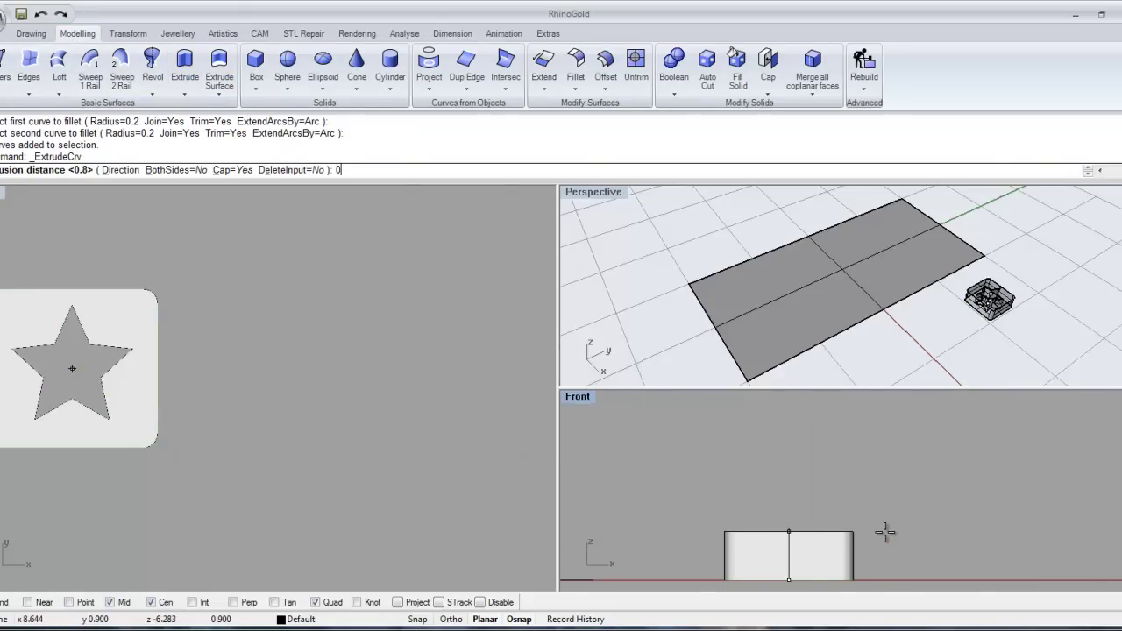
pyautogui.press('Return')
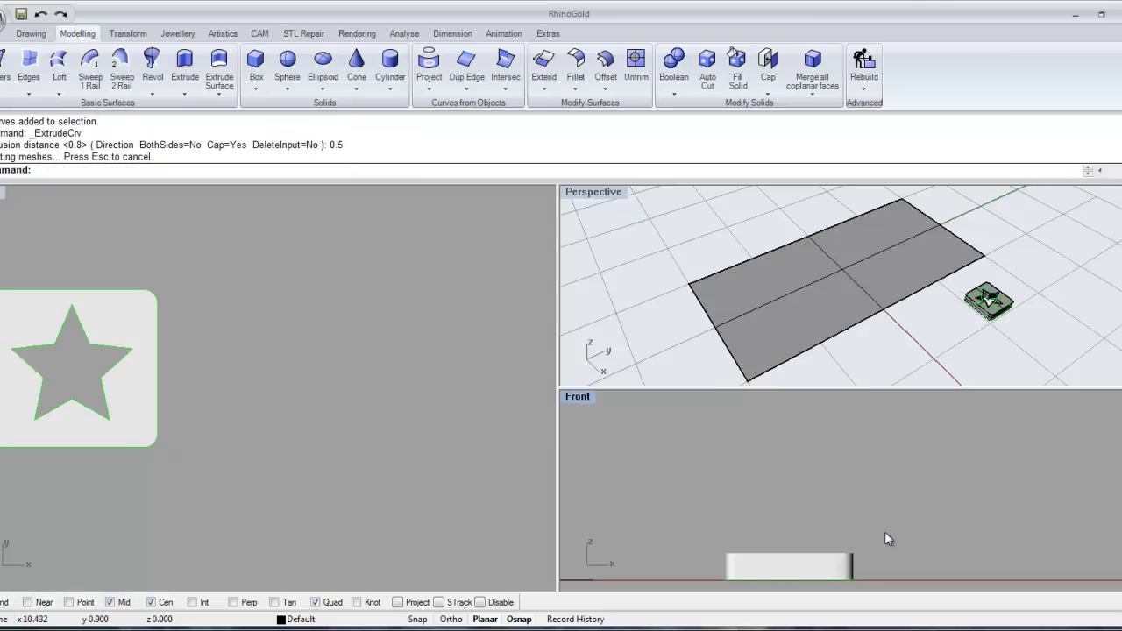
# Step: Enlarge the Perspective view around the surface and star piece, and open Grasshopper
pyautogui.doubleClick(615, 192)
pyautogui.keyDown('shift'); pyautogui.moveTo(758, 315); pyautogui.dragTo(650, 310, button='right'); pyautogui.keyUp('shift')
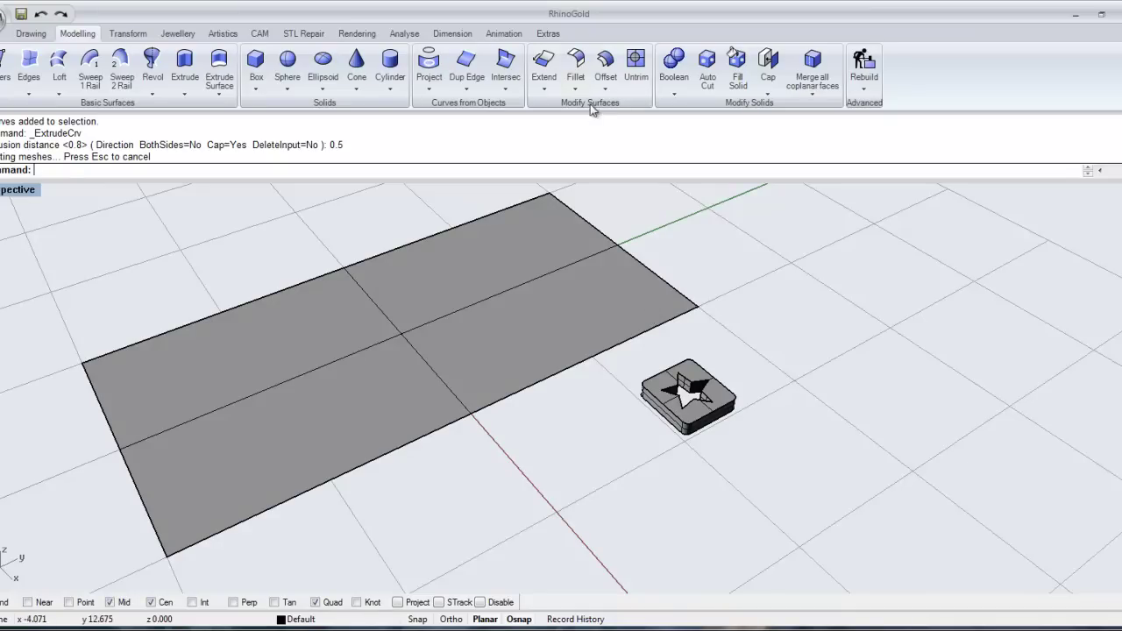
pyautogui.click(548, 33)
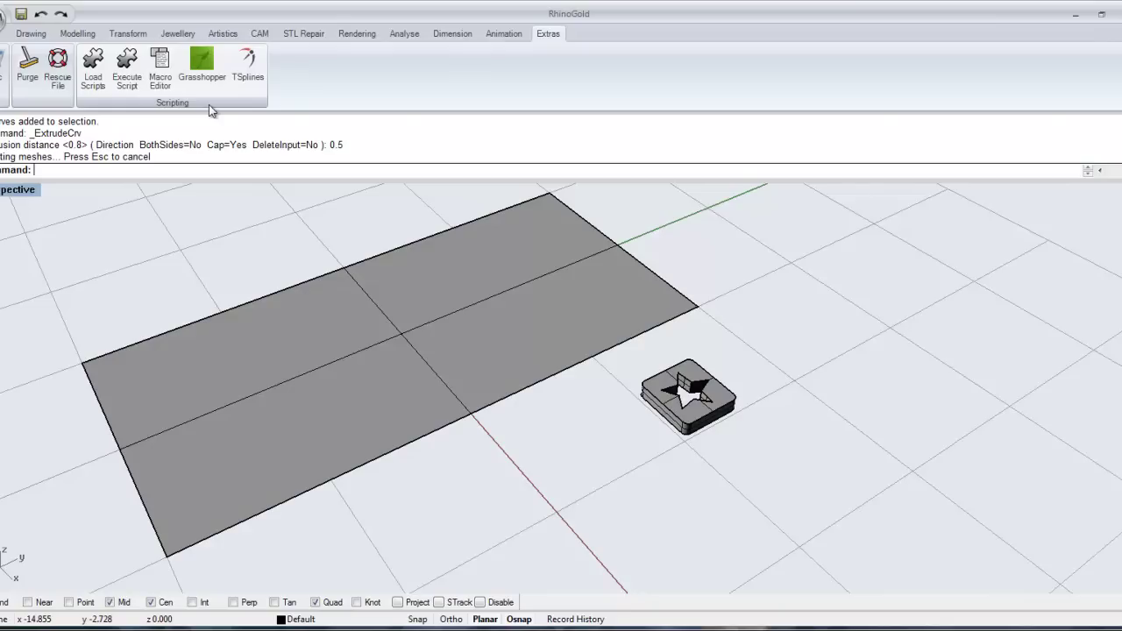
pyautogui.click(205, 77)
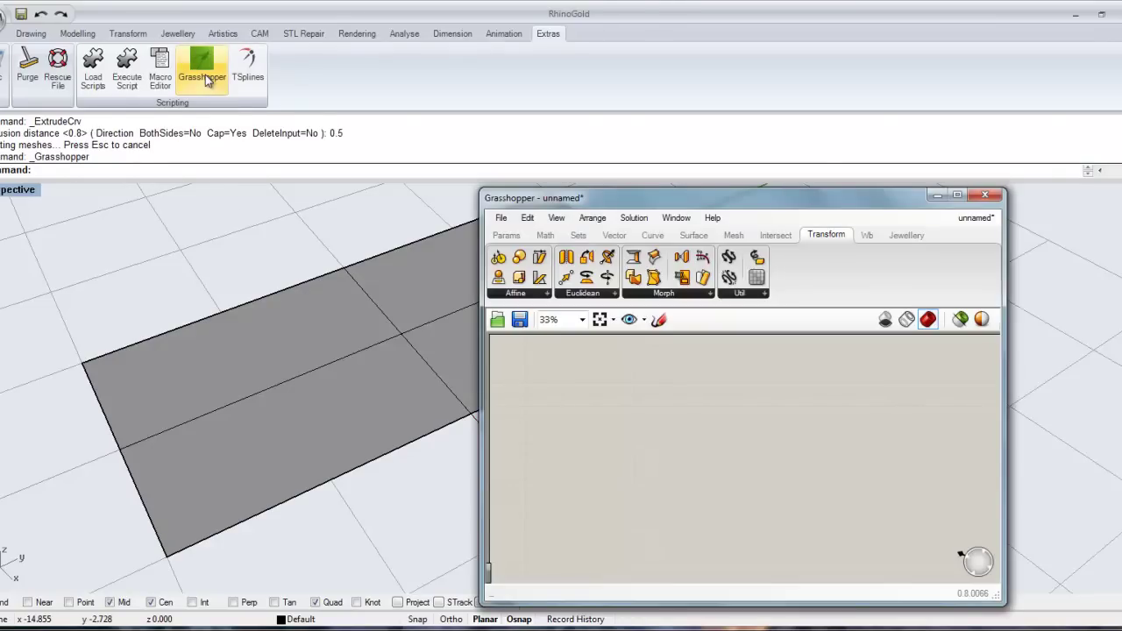
# Step: Reposition the Grasshopper window and enlarge it over the Perspective view
pyautogui.moveTo(693, 205); pyautogui.dragTo(764, 181)
pyautogui.keyDown('shift'); pyautogui.moveTo(493, 243); pyautogui.dragTo(351, 284, button='right'); pyautogui.keyUp('shift')
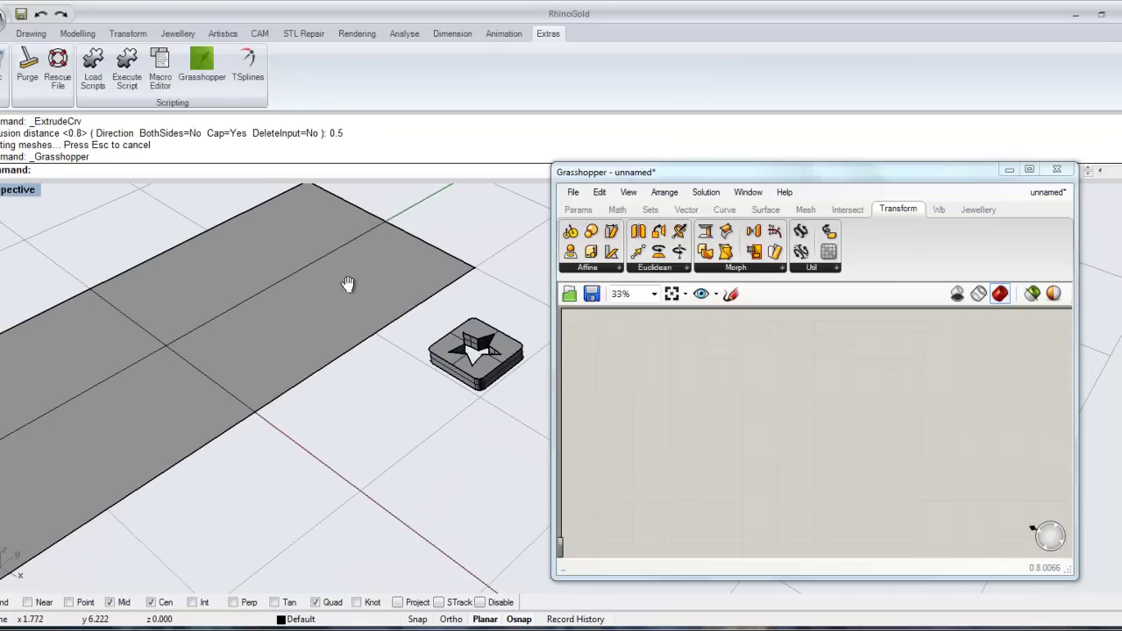
pyautogui.moveTo(877, 186); pyautogui.dragTo(815, 181)
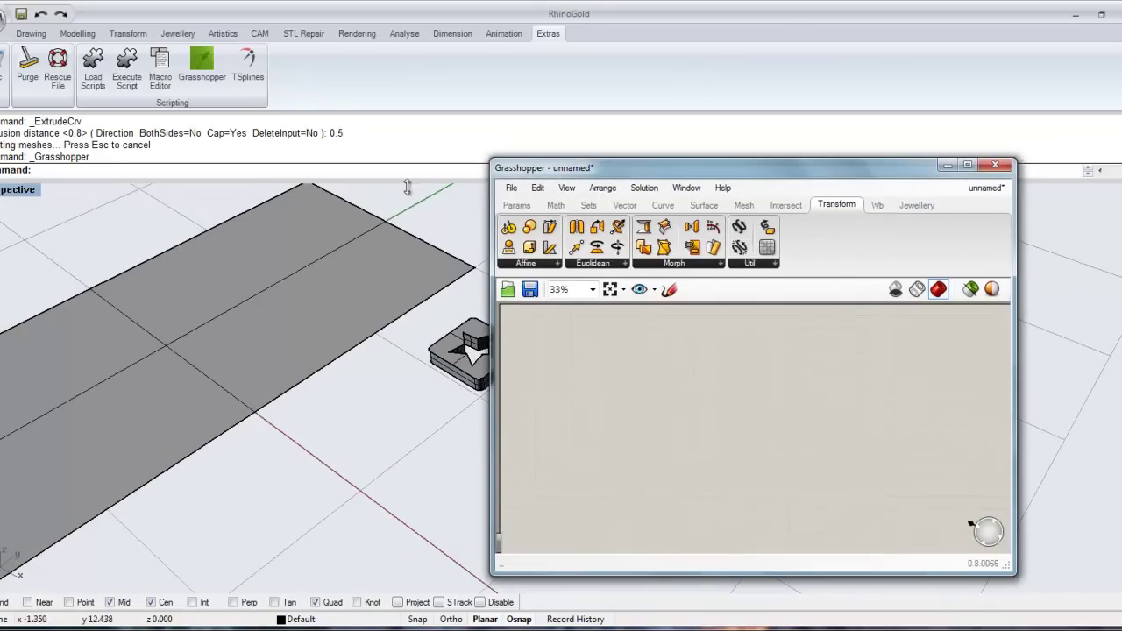
pyautogui.moveTo(496, 162); pyautogui.dragTo(201, 53)
# Step: Add a Geometry parameter to the Grasshopper canvas and place it near the canvas's upper-left corner
pyautogui.click(235, 97)
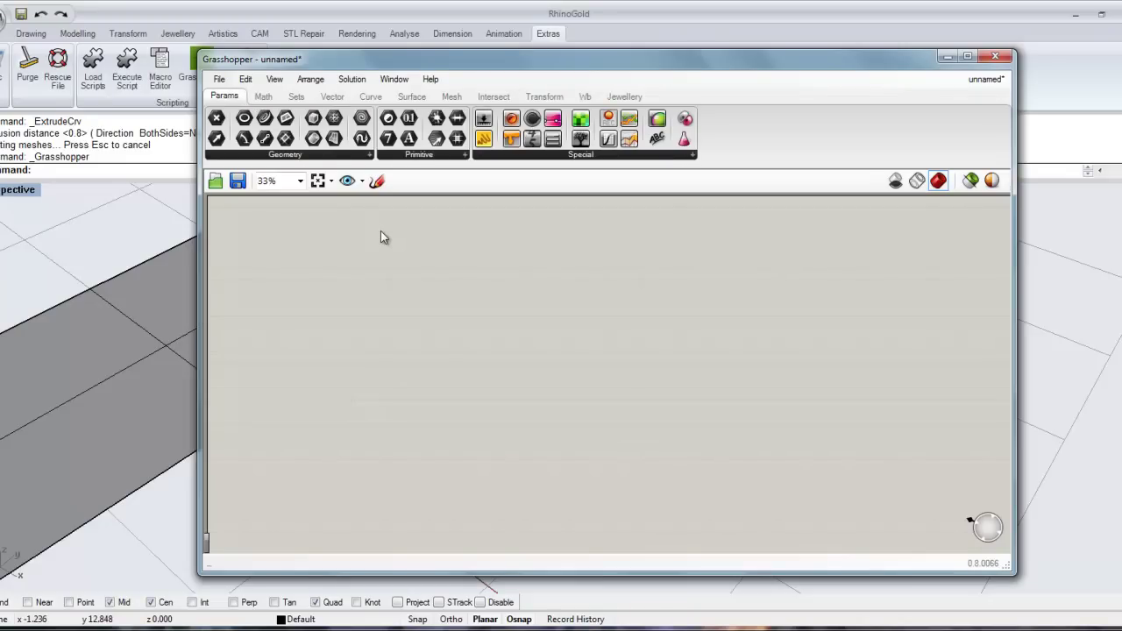
pyautogui.moveTo(364, 120); pyautogui.dragTo(293, 251)
pyautogui.scroll(3, 290, 240)
pyautogui.moveTo(291, 241); pyautogui.dragTo(559, 356, button='right')
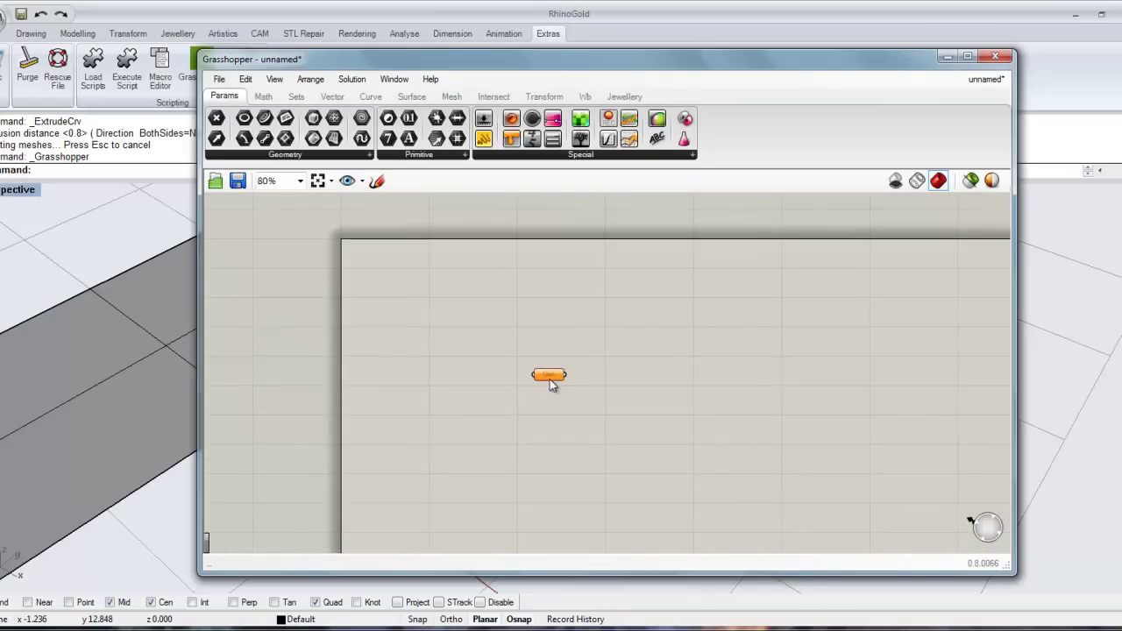
pyautogui.scroll(4, 550, 379)
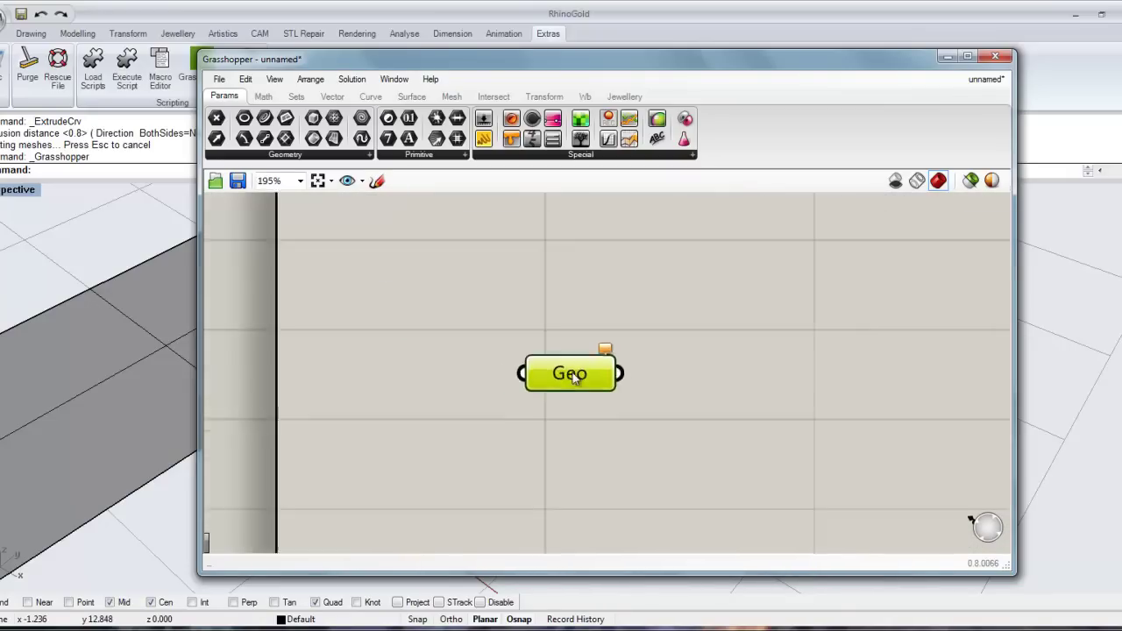
pyautogui.scroll(-3, 575, 377)
pyautogui.moveTo(565, 370); pyautogui.dragTo(519, 328)
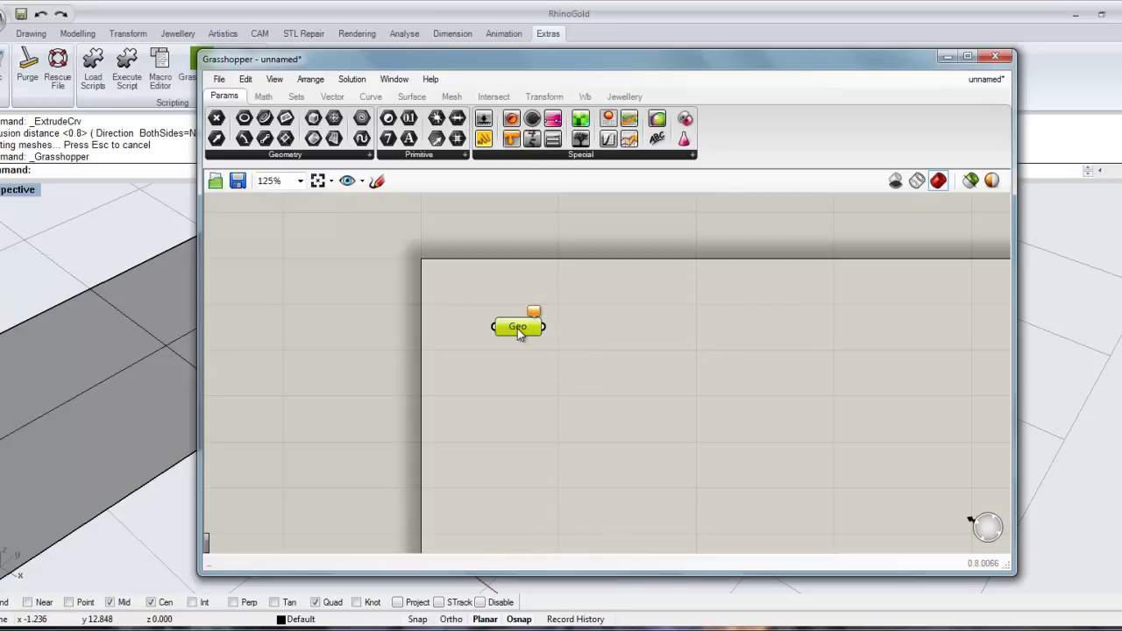
# Step: Rename the Geometry parameter on the canvas as Surface
pyautogui.rightClick(517, 329)
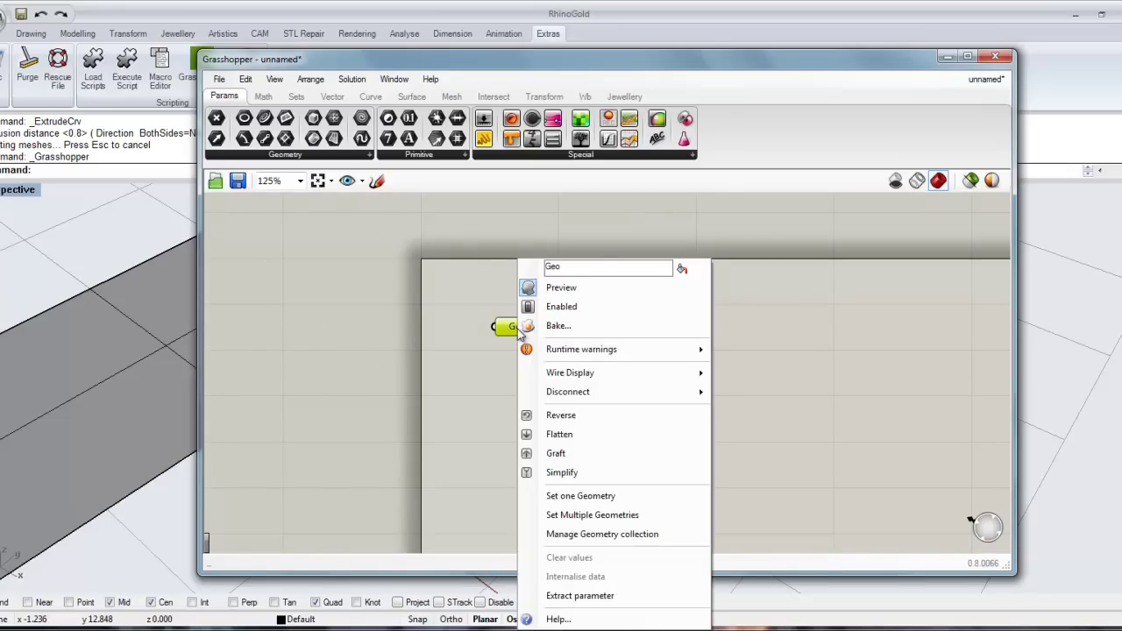
pyautogui.doubleClick(597, 266)
pyautogui.write('Surfac')
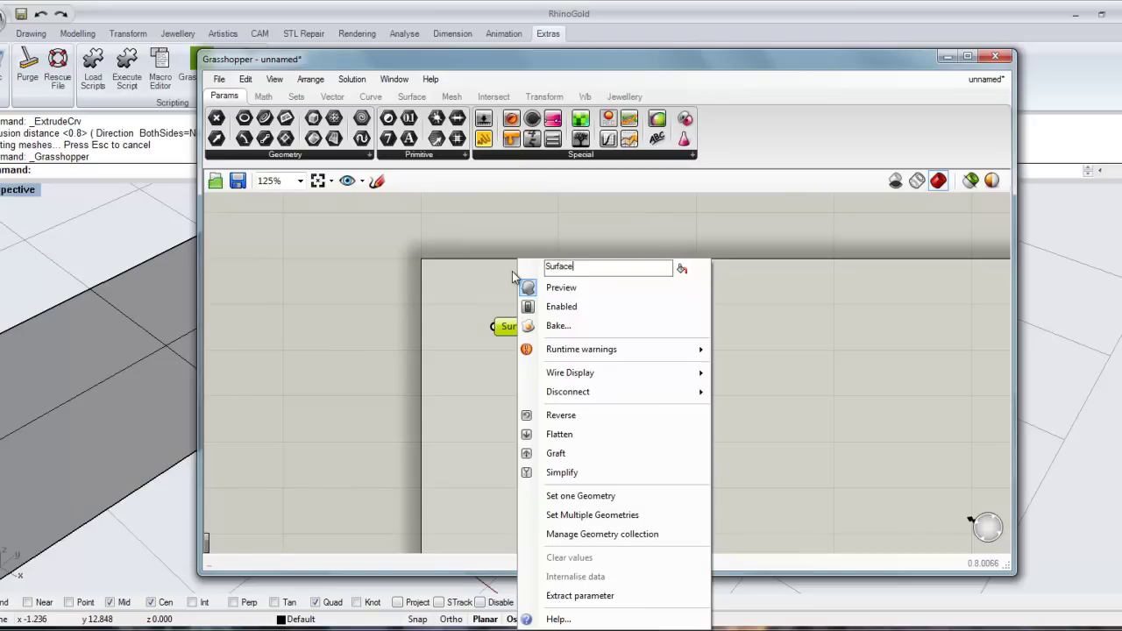
pyautogui.write('e')
pyautogui.press('Return')
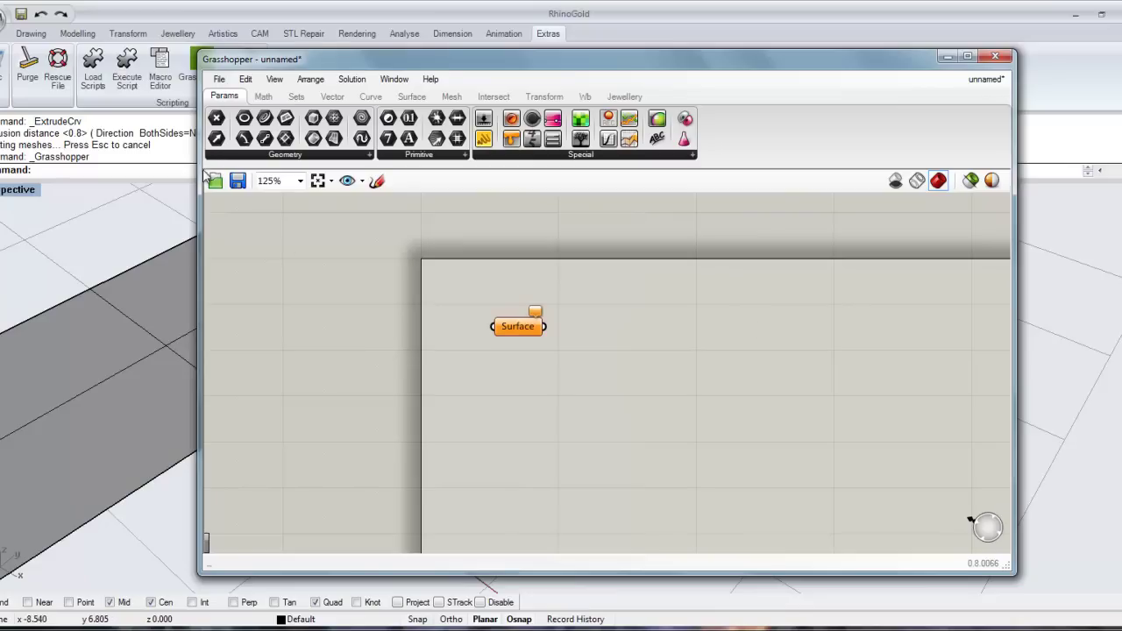
# Step: Add a second Geometry parameter, name it Peça, and place it below and to the right of the Surface parameter
pyautogui.moveTo(363, 120); pyautogui.dragTo(519, 391)
pyautogui.click(516, 380)
pyautogui.rightClick(515, 381)
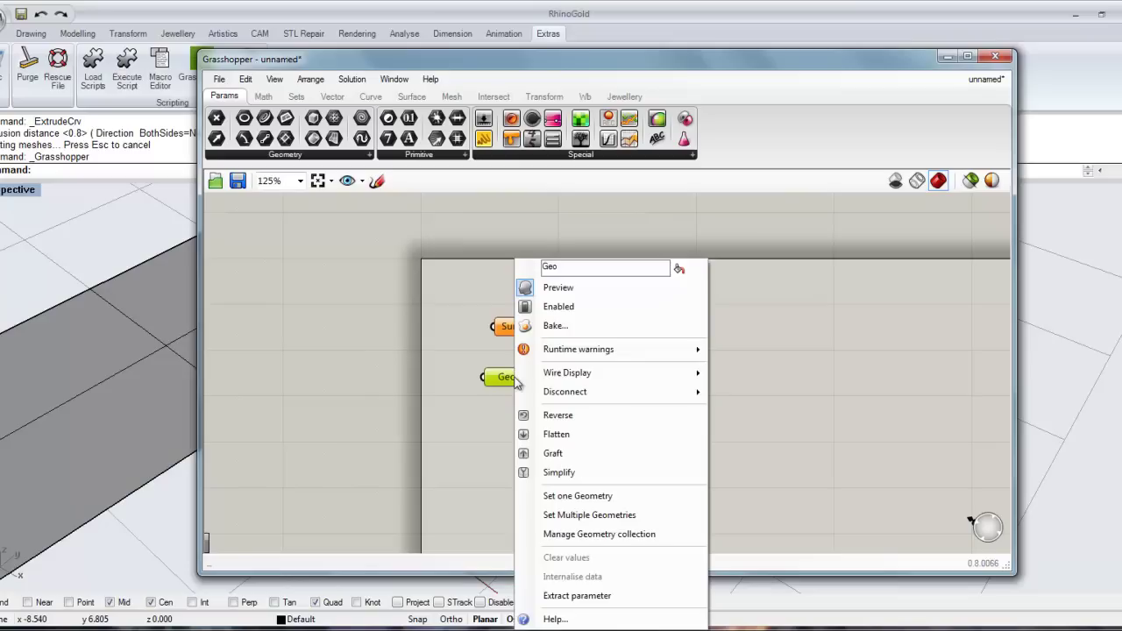
pyautogui.write('Peça')
pyautogui.click(803, 362)
pyautogui.moveTo(517, 382); pyautogui.dragTo(686, 500)
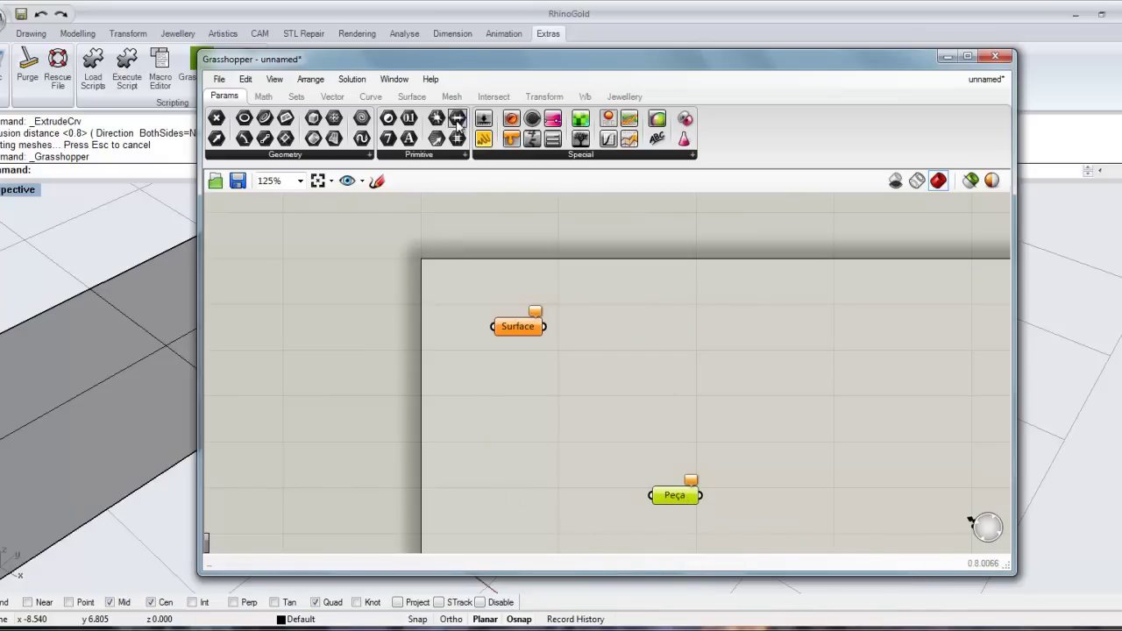
# Step: Move the Grasshopper window aside to uncover the model and add a Divide Domain² component to the right of the Surface parameter
pyautogui.moveTo(459, 66); pyautogui.dragTo(712, 99)
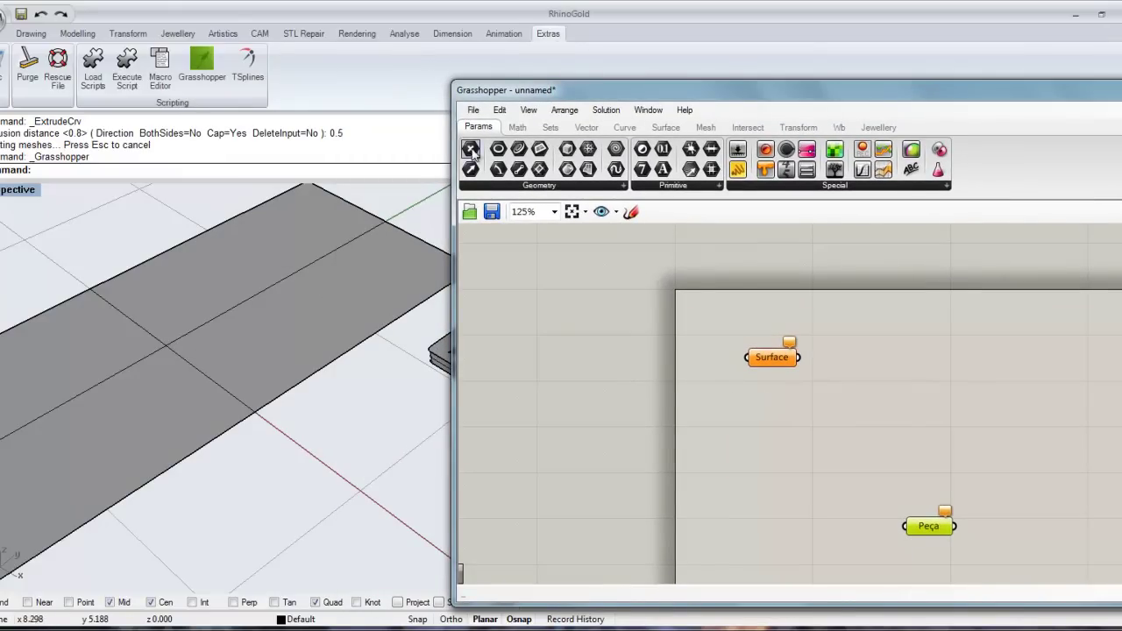
pyautogui.click(521, 128)
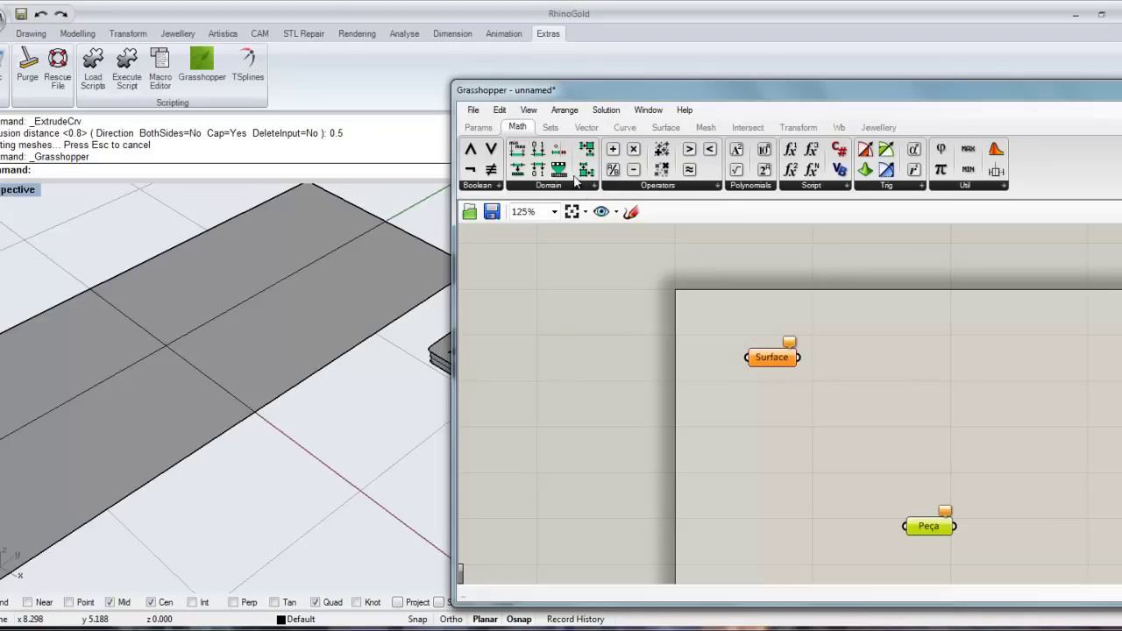
pyautogui.click(585, 187)
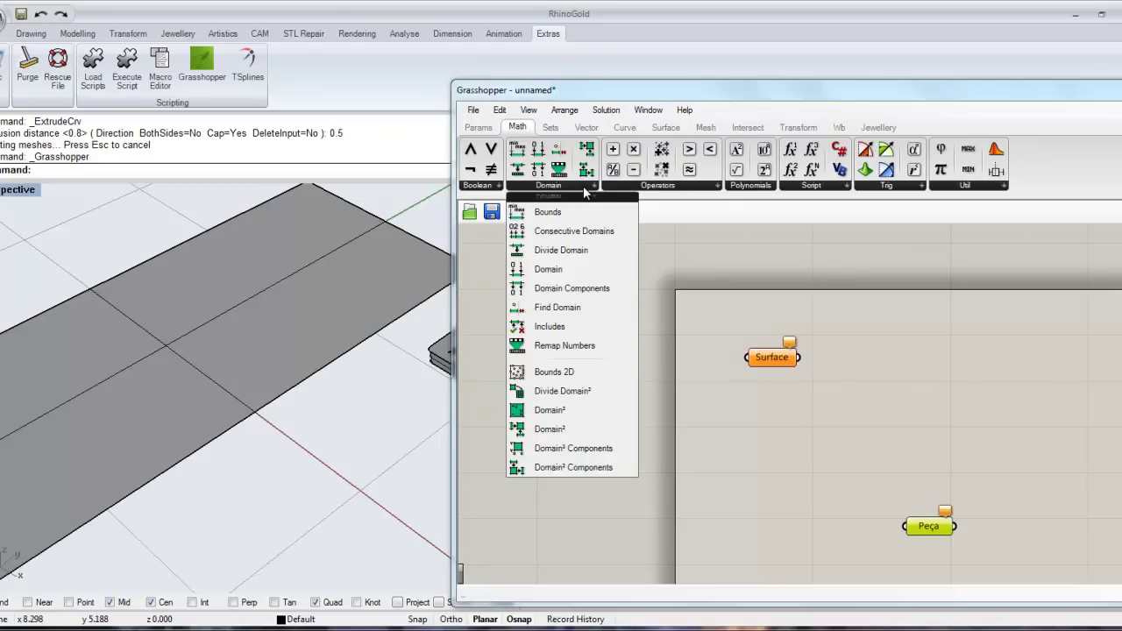
pyautogui.click(574, 399)
pyautogui.click(884, 375)
pyautogui.scroll(2, 792, 425)
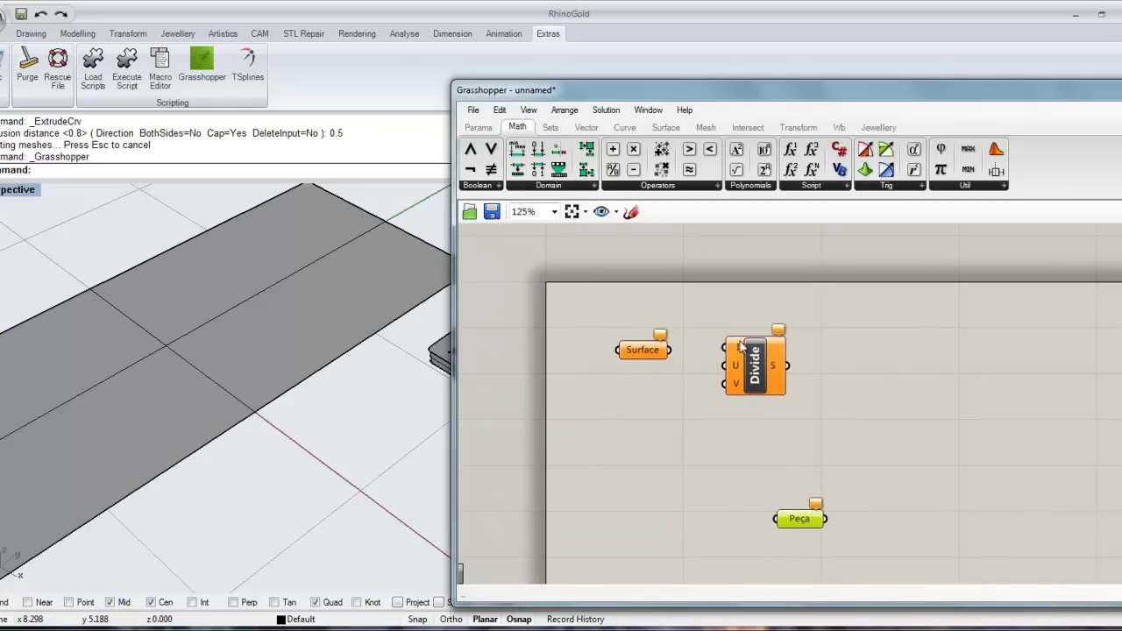
# Step: Shift the Divide component slightly away and wire the Surface parameter's output into its I input
pyautogui.scroll(2, 739, 353)
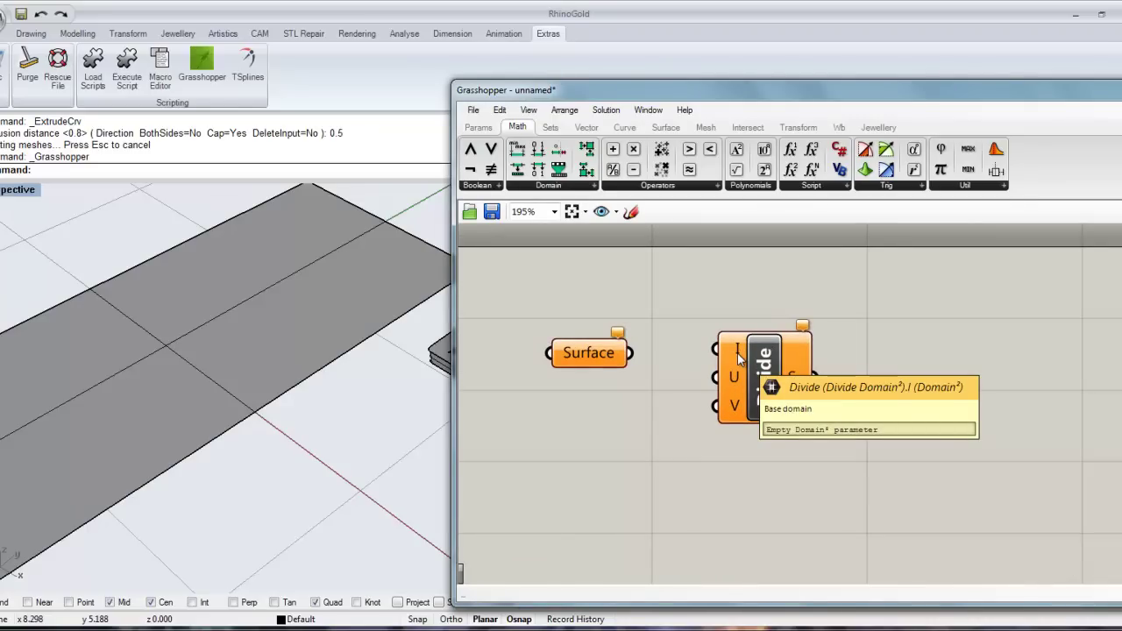
pyautogui.moveTo(751, 355); pyautogui.dragTo(774, 377)
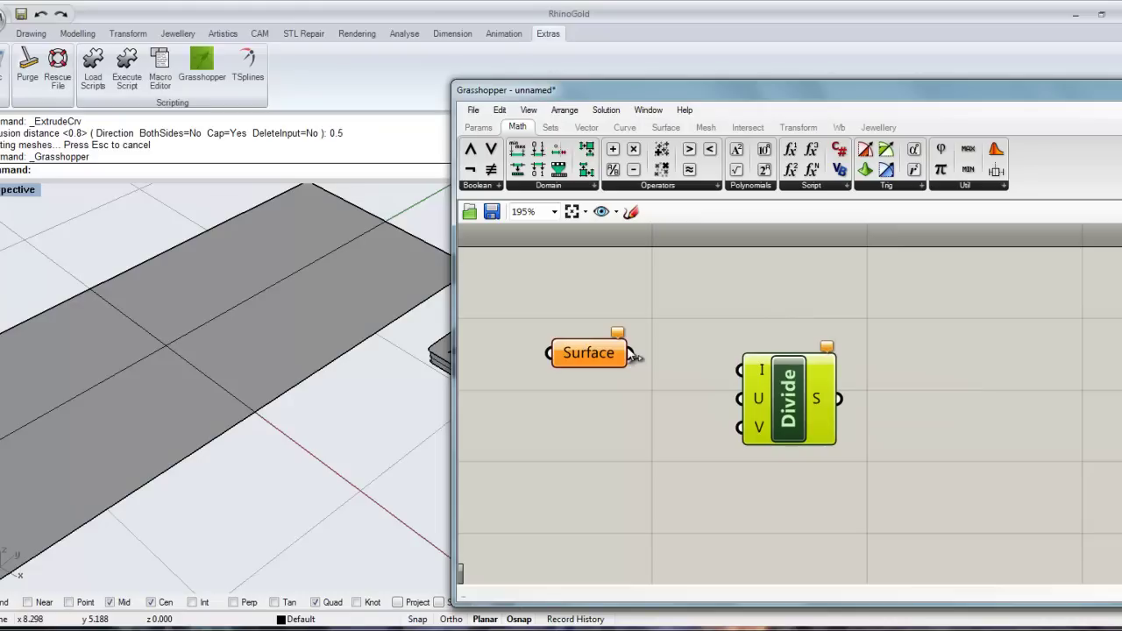
pyautogui.moveTo(631, 353); pyautogui.dragTo(740, 370)
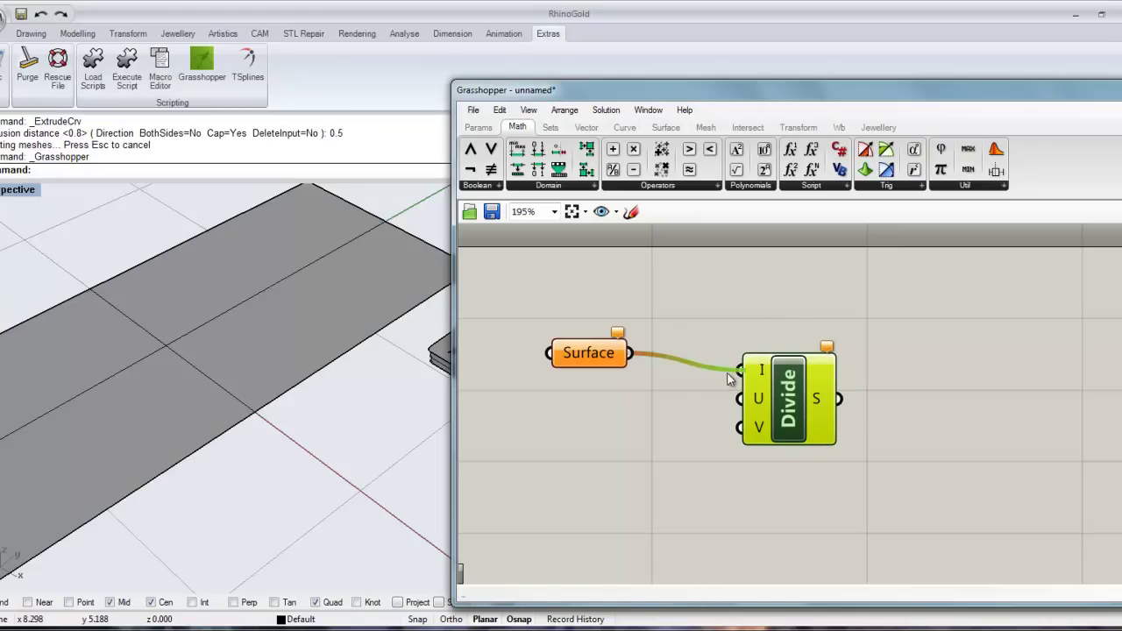
pyautogui.click(711, 281)
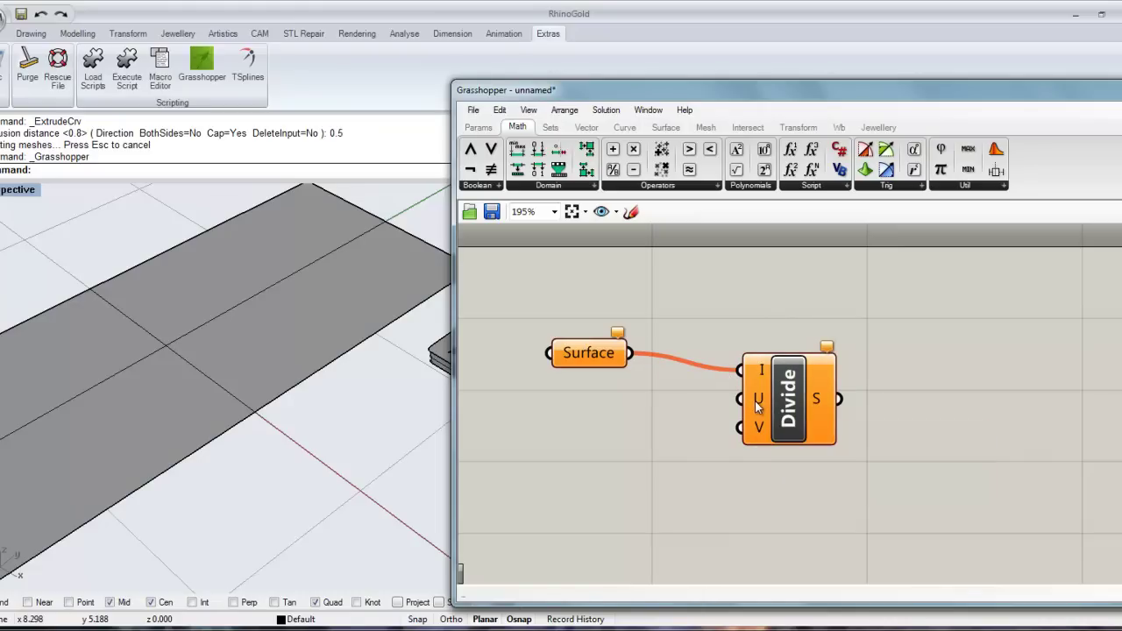
# Step: Add a number slider below the Surface parameter, in front of the Divide component's inputs, and lower its value
pyautogui.click(485, 131)
pyautogui.moveTo(739, 150); pyautogui.dragTo(590, 394)
pyautogui.moveTo(548, 427); pyautogui.dragTo(549, 428)
pyautogui.moveTo(478, 436); pyautogui.dragTo(523, 438)
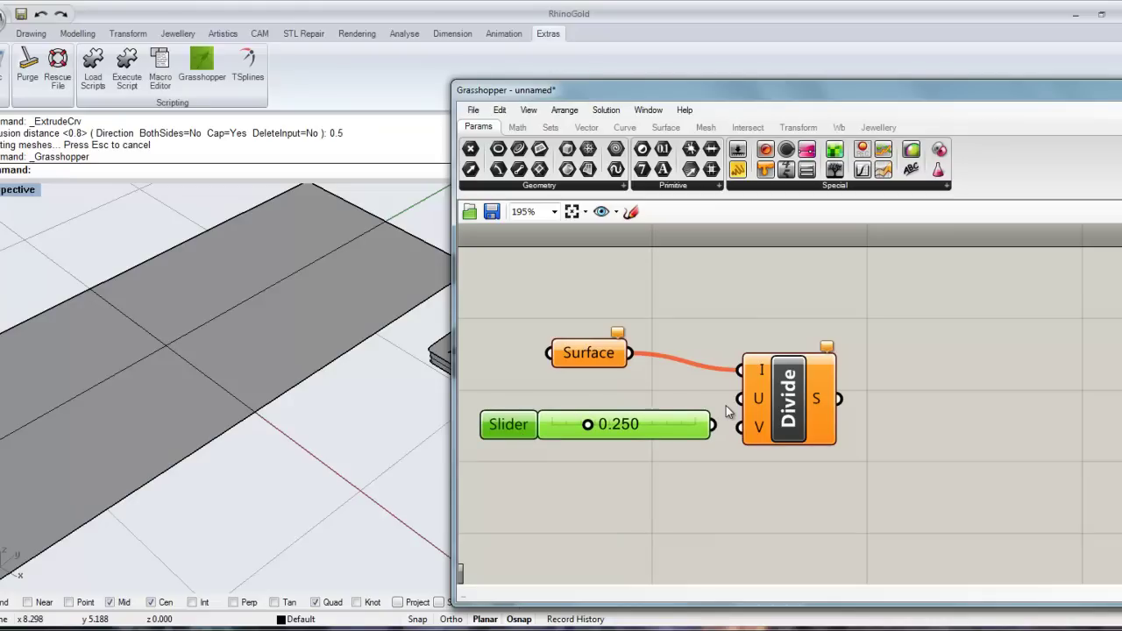
pyautogui.moveTo(587, 424); pyautogui.dragTo(565, 426)
# Step: Name the slider U and set it to integer rounding with a minimum of 2 and a maximum of 20
pyautogui.doubleClick(517, 428)
pyautogui.click(550, 312)
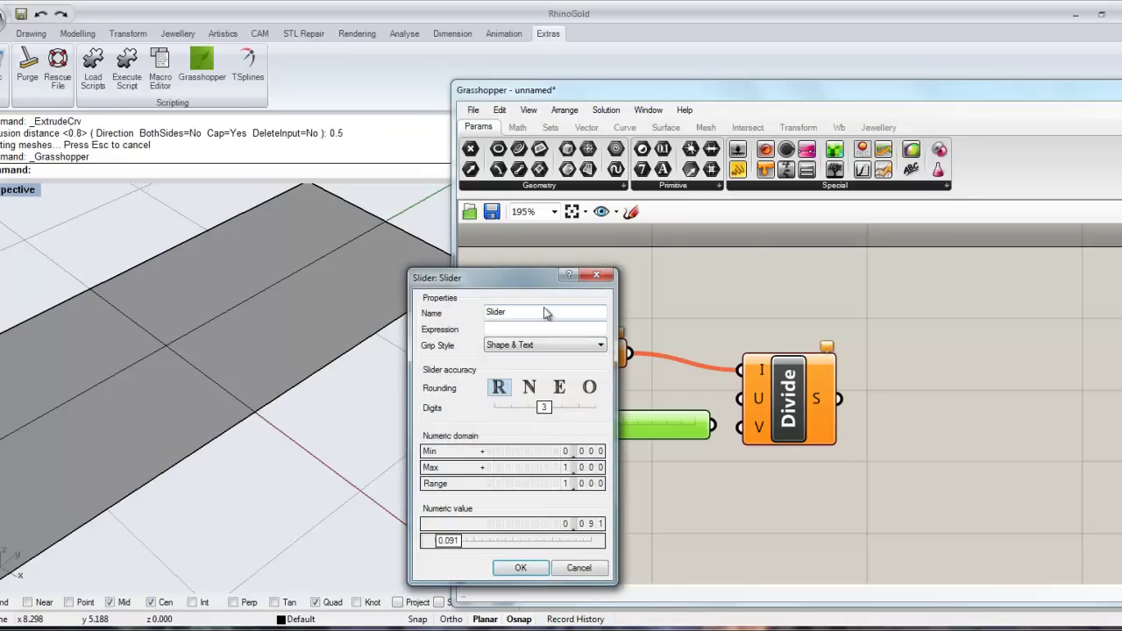
pyautogui.moveTo(544, 312); pyautogui.dragTo(412, 309)
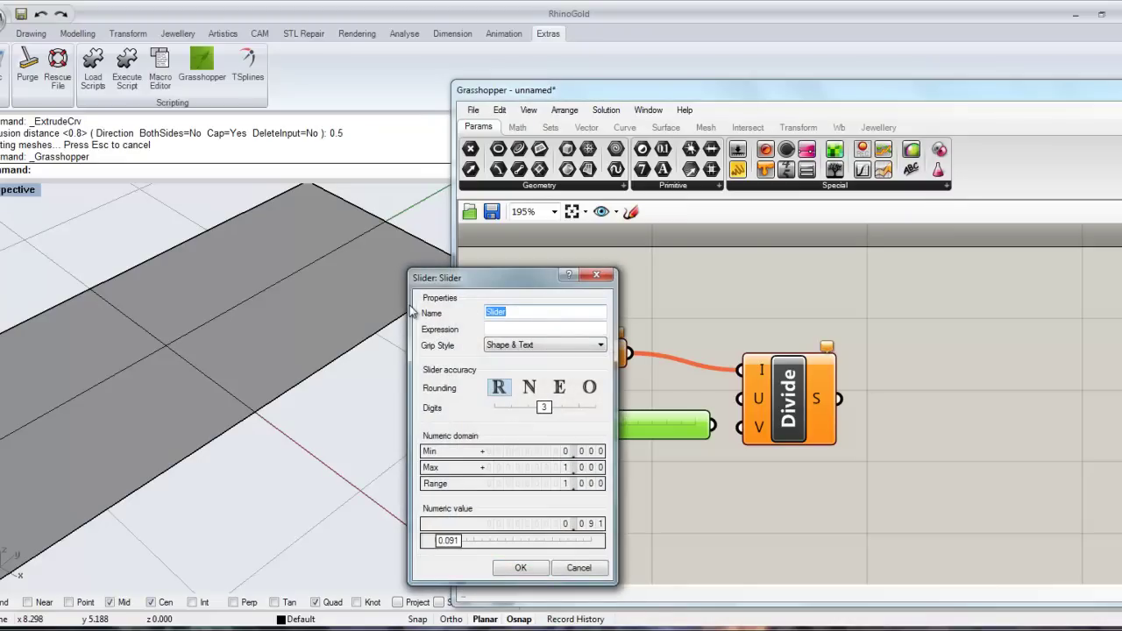
pyautogui.write('U')
pyautogui.click(530, 387)
pyautogui.doubleClick(600, 452)
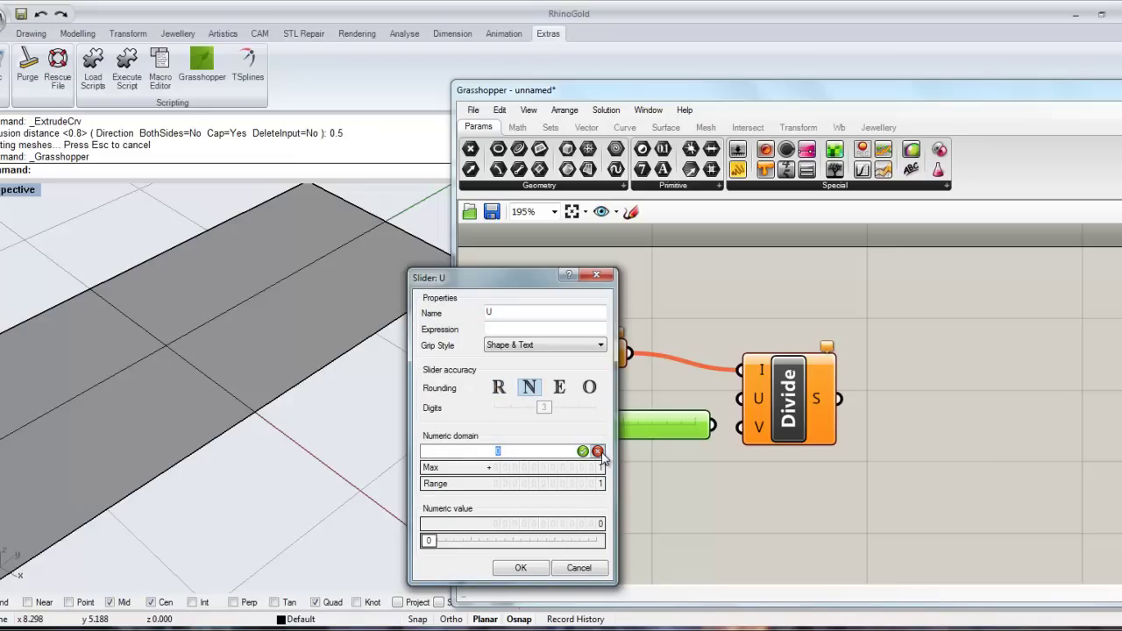
pyautogui.write('2')
pyautogui.press('Return')
pyautogui.doubleClick(600, 468)
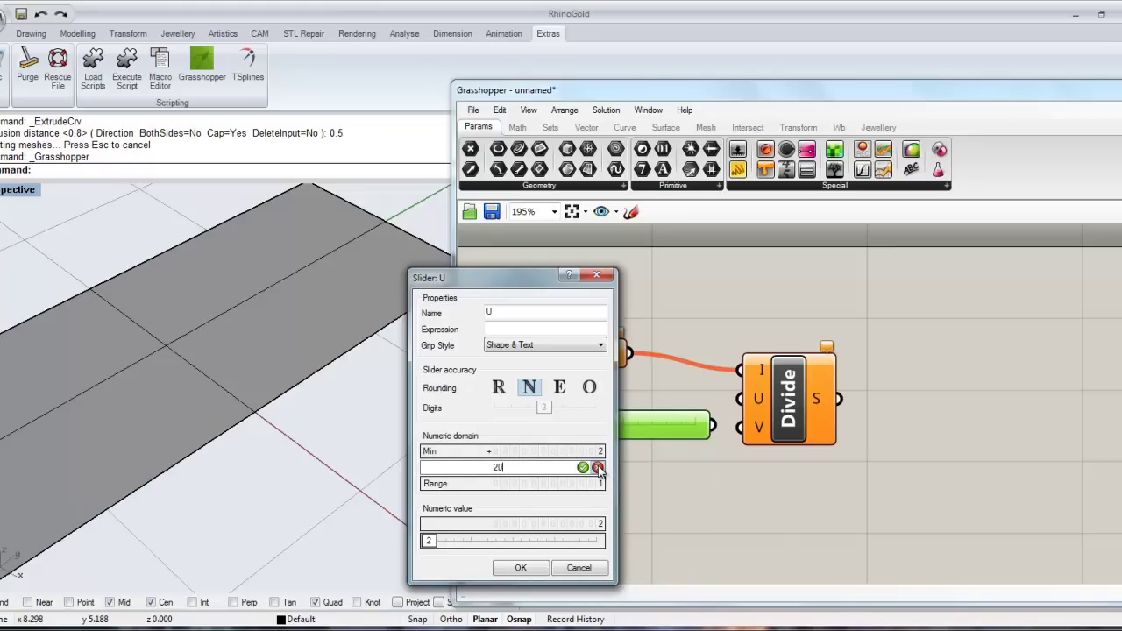
pyautogui.press('Return')
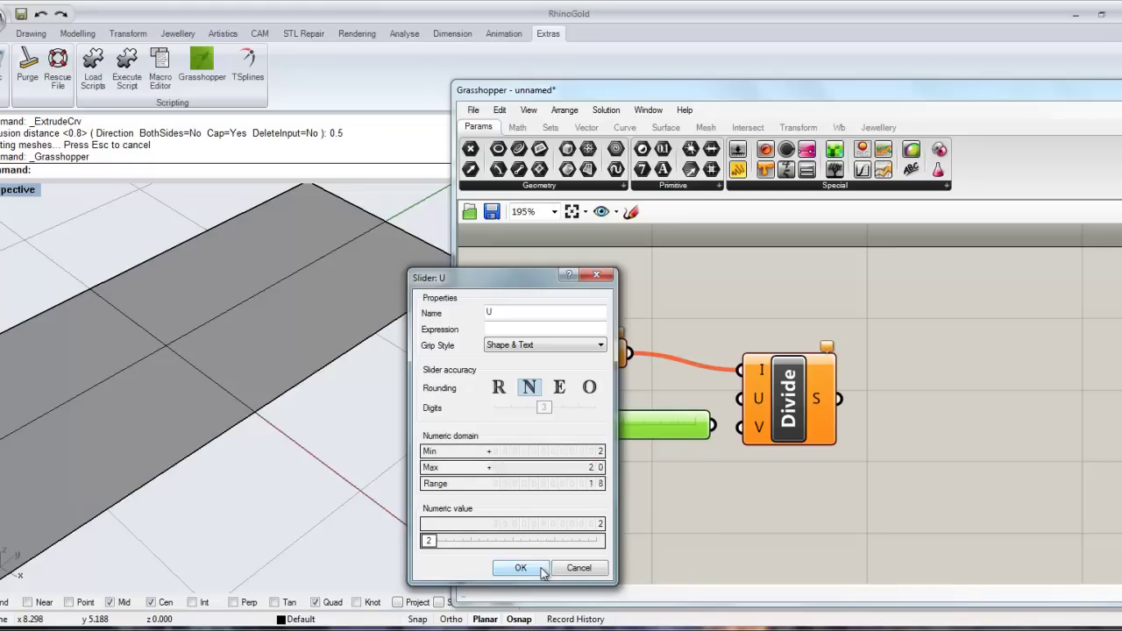
pyautogui.click(519, 568)
# Step: Duplicate the U slider, place the copy directly below it, and rename the copy V
pyautogui.click(606, 433)
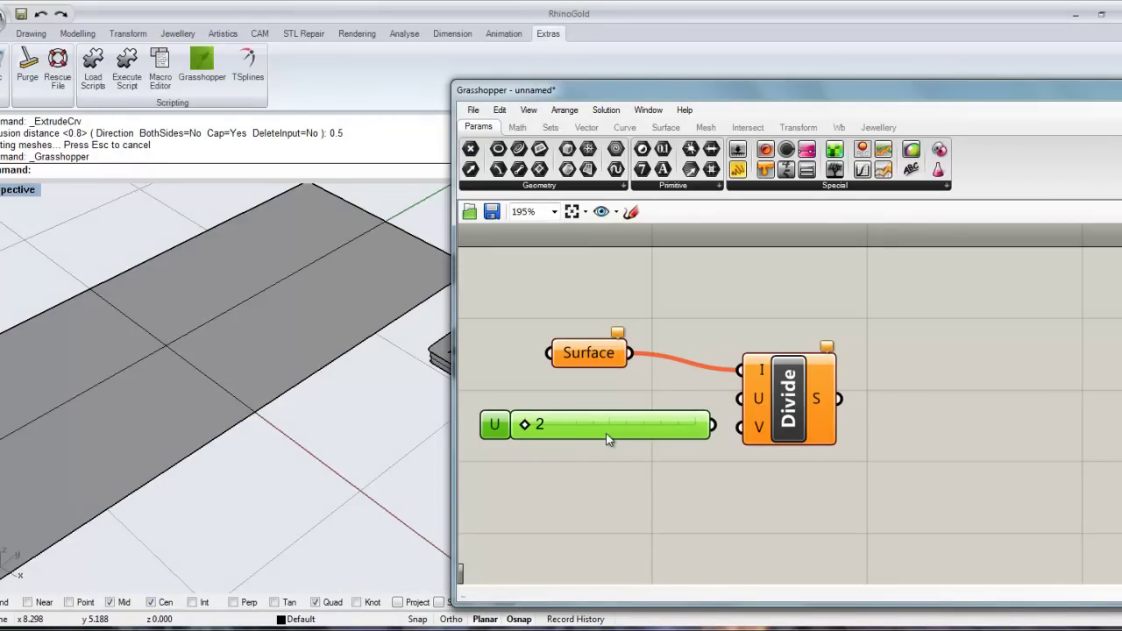
pyautogui.hotkey('ctrl', 'c')
pyautogui.hotkey('ctrl', 'v')
pyautogui.moveTo(606, 433); pyautogui.dragTo(594, 471)
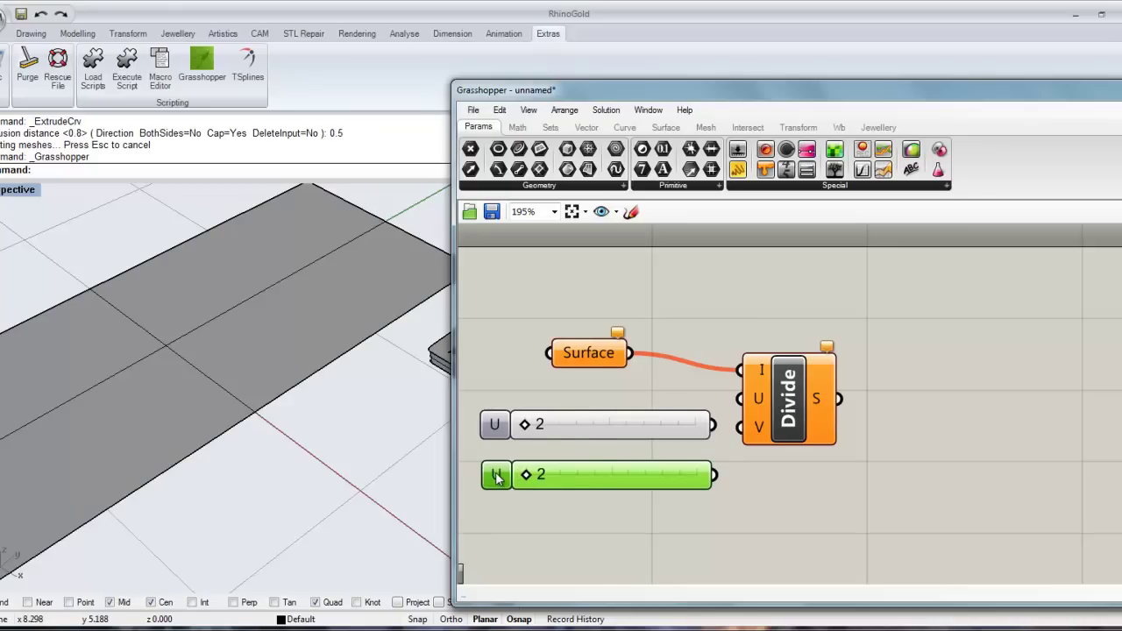
pyautogui.doubleClick(496, 476)
pyautogui.doubleClick(456, 360)
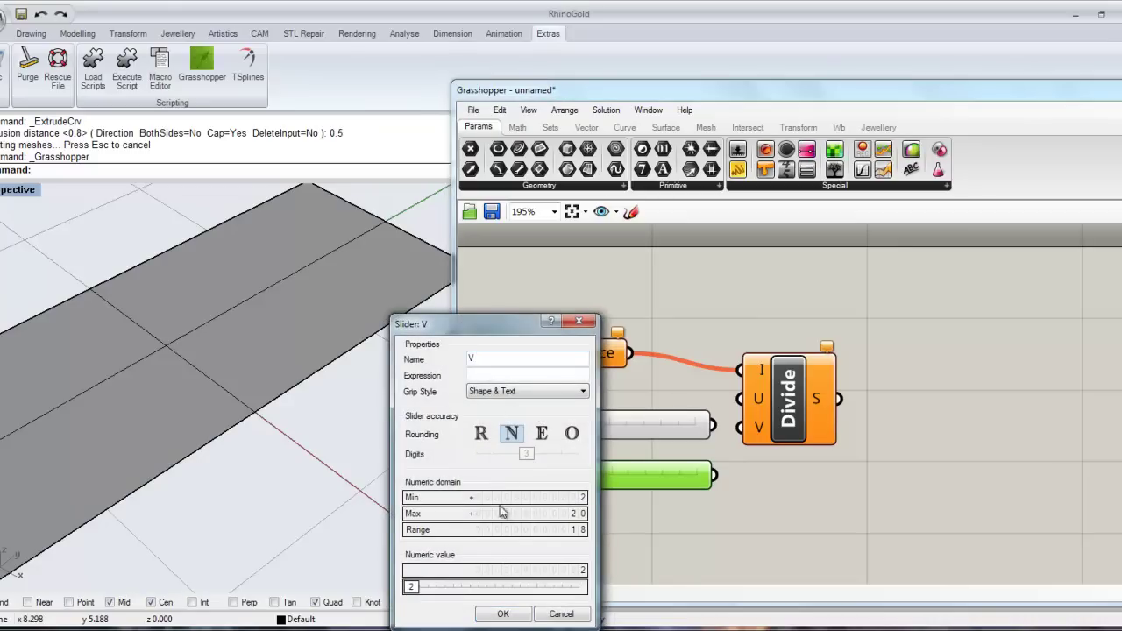
pyautogui.click(503, 613)
pyautogui.click(730, 538)
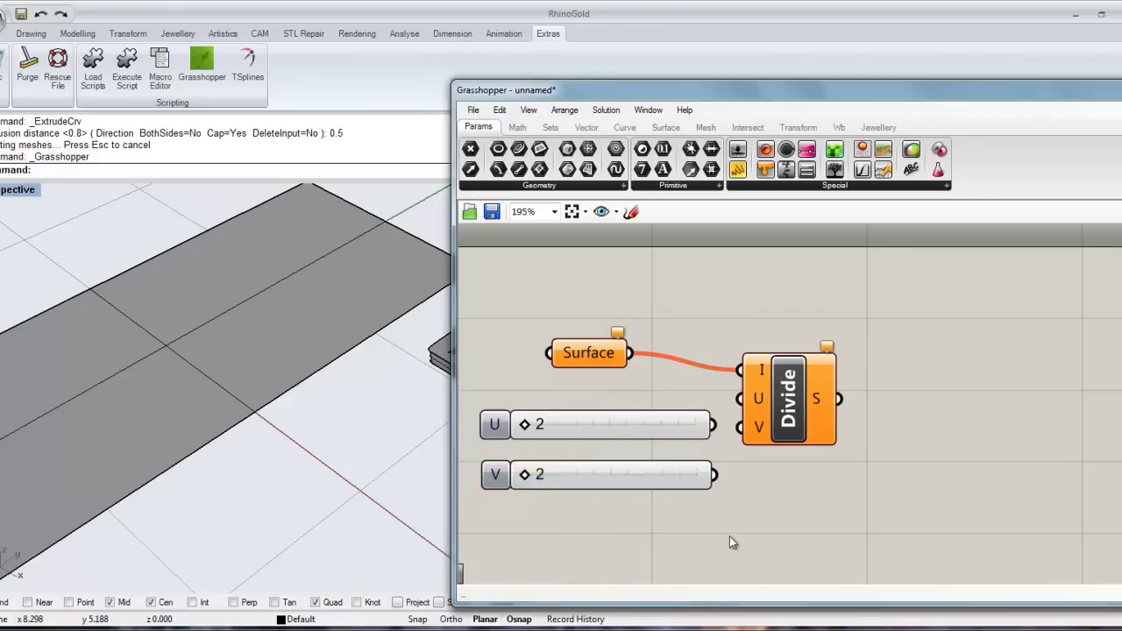
# Step: Wire the U and V sliders into the Divide component's U and V inputs and shift the component up and to the right
pyautogui.moveTo(715, 425); pyautogui.dragTo(741, 399)
pyautogui.moveTo(715, 473); pyautogui.dragTo(741, 427)
pyautogui.moveTo(785, 399); pyautogui.dragTo(819, 375)
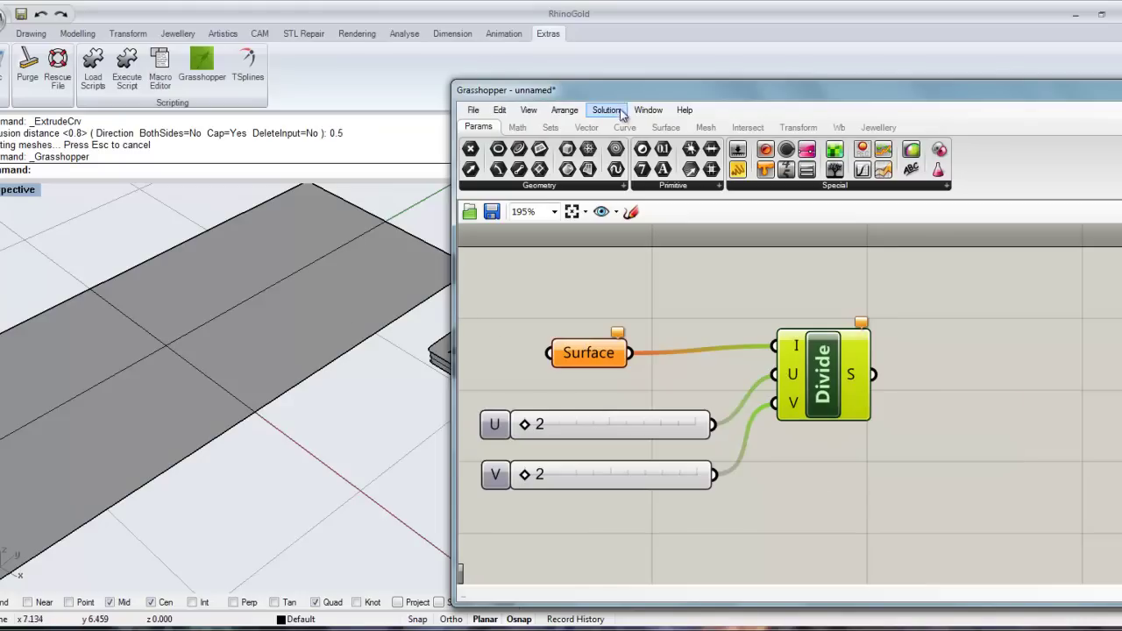
# Step: Add a Surface Box component beyond Divide, wiring Surface into its S input and the Divide output into its D input
pyautogui.moveTo(639, 93); pyautogui.dragTo(652, 70)
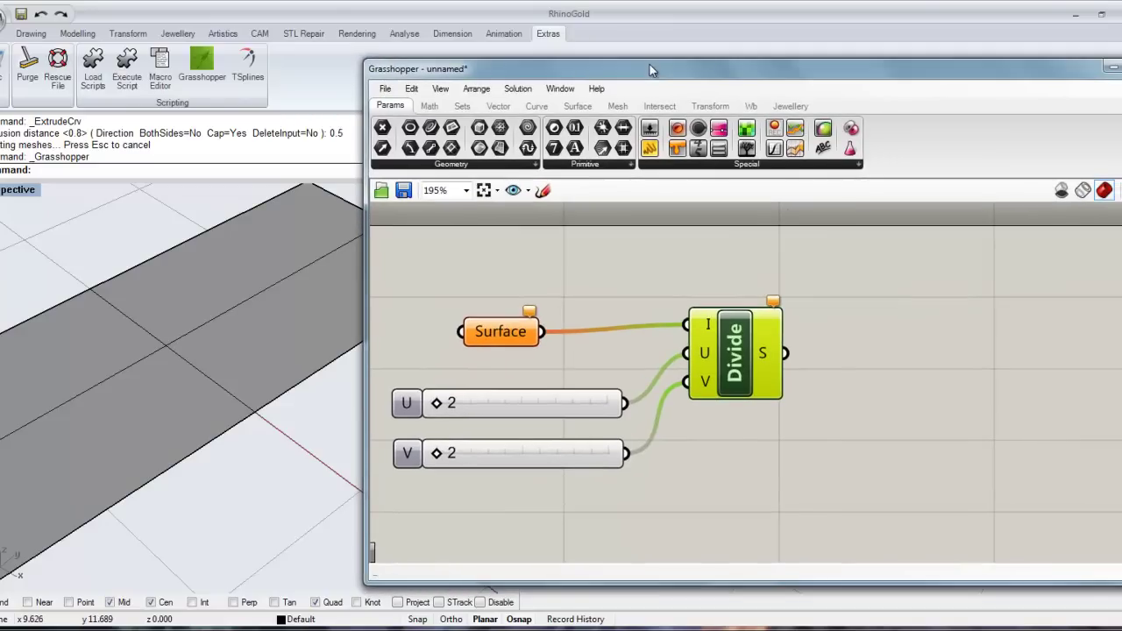
pyautogui.click(578, 108)
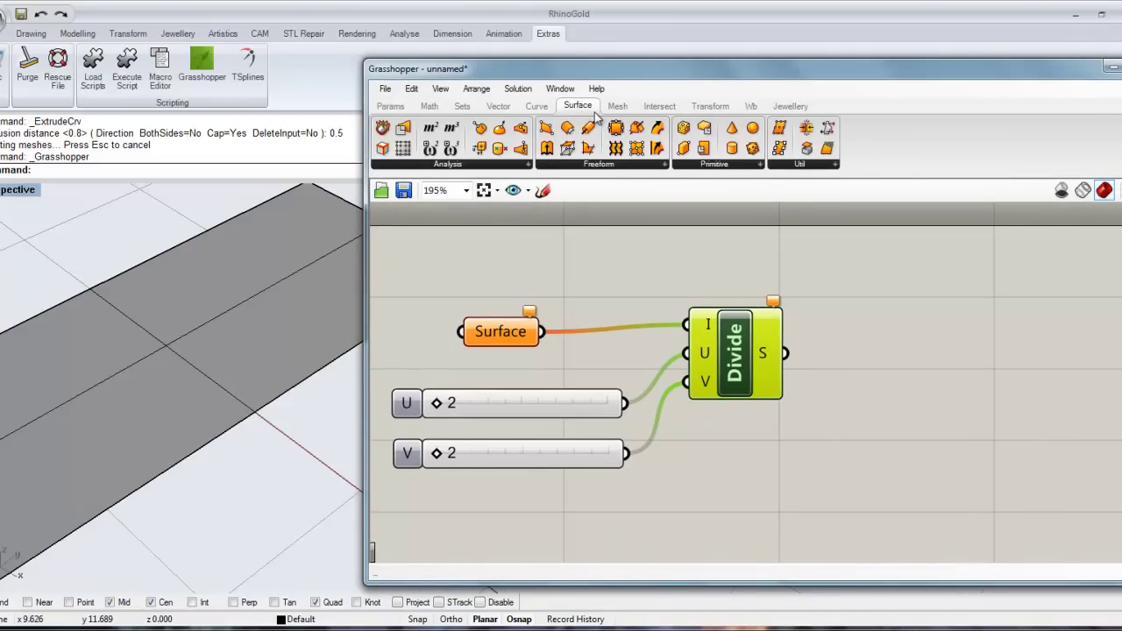
pyautogui.click(700, 107)
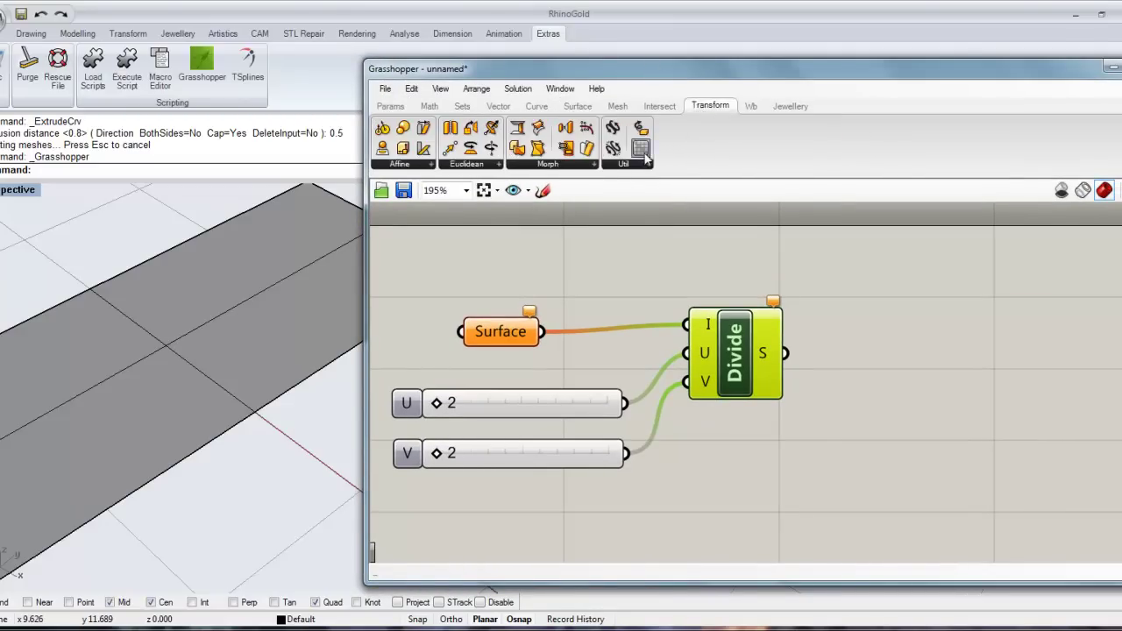
pyautogui.click(595, 165)
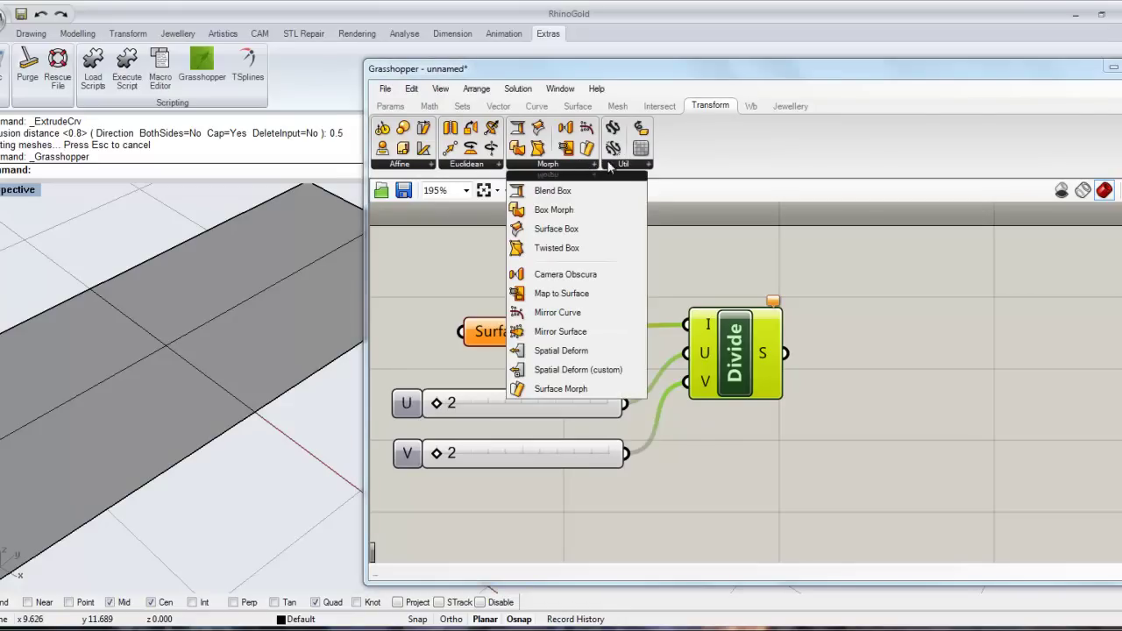
pyautogui.click(588, 232)
pyautogui.click(902, 348)
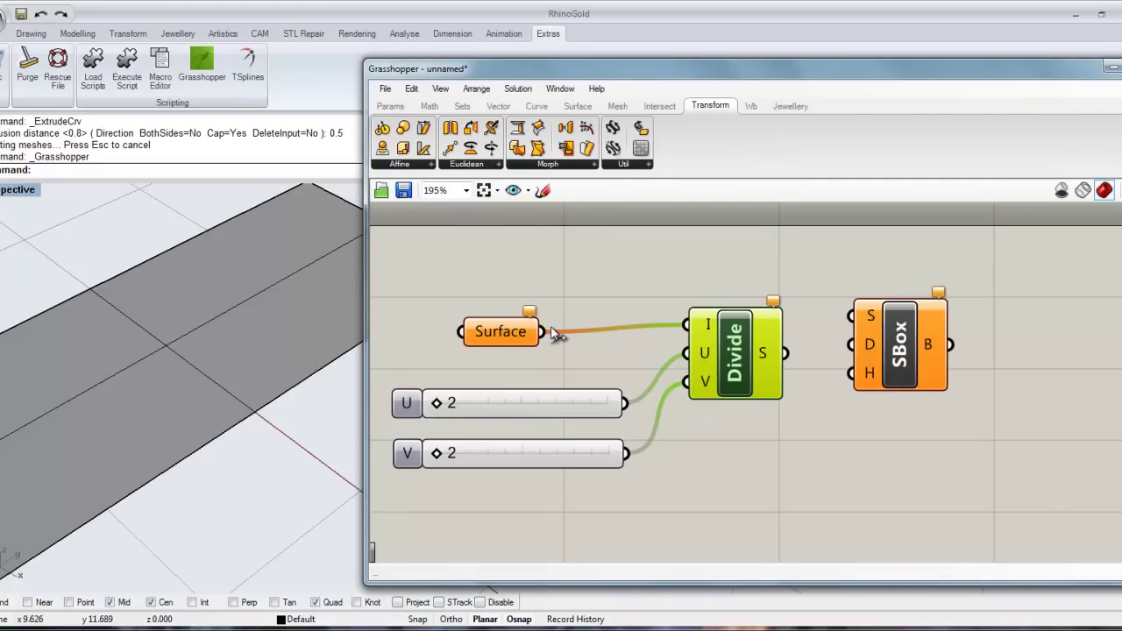
pyautogui.moveTo(551, 333); pyautogui.dragTo(881, 285)
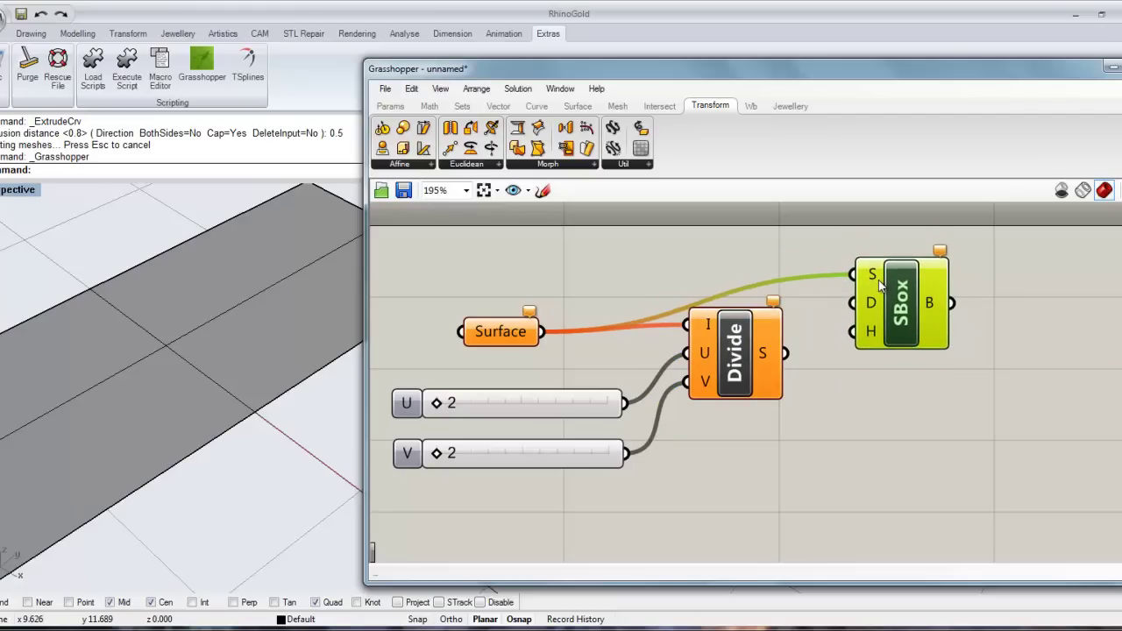
pyautogui.moveTo(792, 358); pyautogui.dragTo(861, 314)
# Step: Add a number slider to the canvas below the Divide component and name it Altura
pyautogui.click(386, 107)
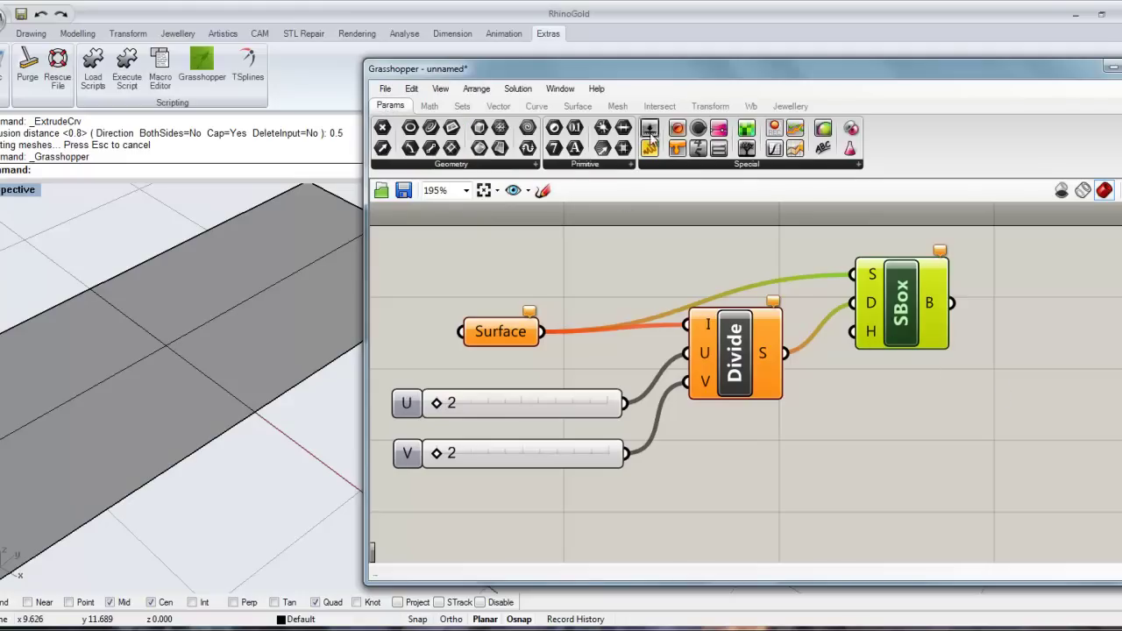
pyautogui.moveTo(661, 151); pyautogui.dragTo(774, 445)
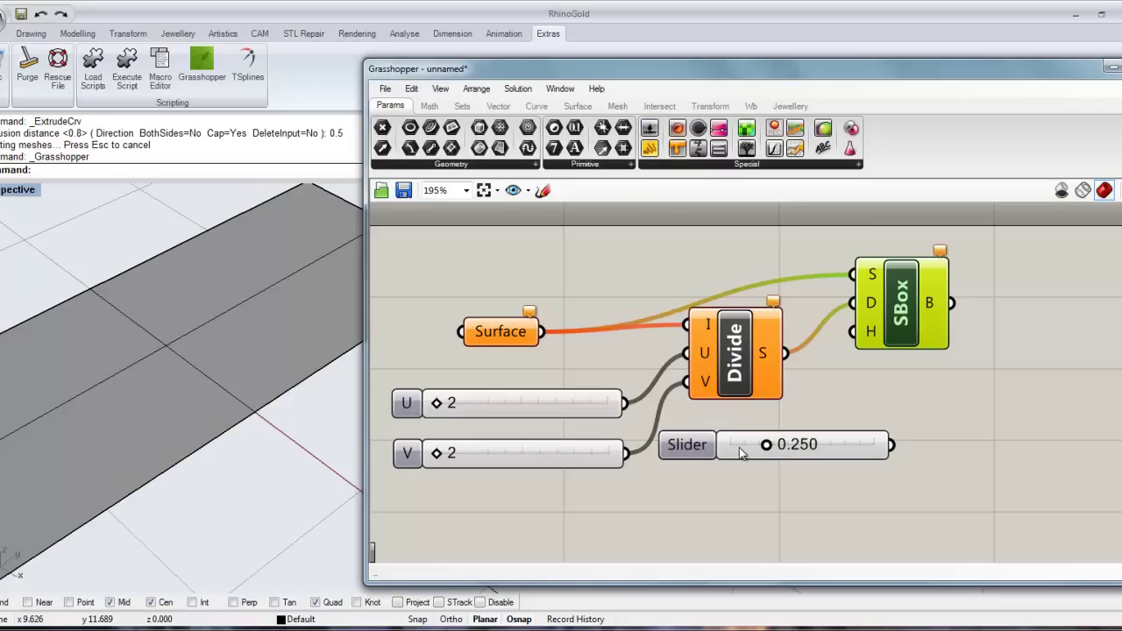
pyautogui.doubleClick(703, 449)
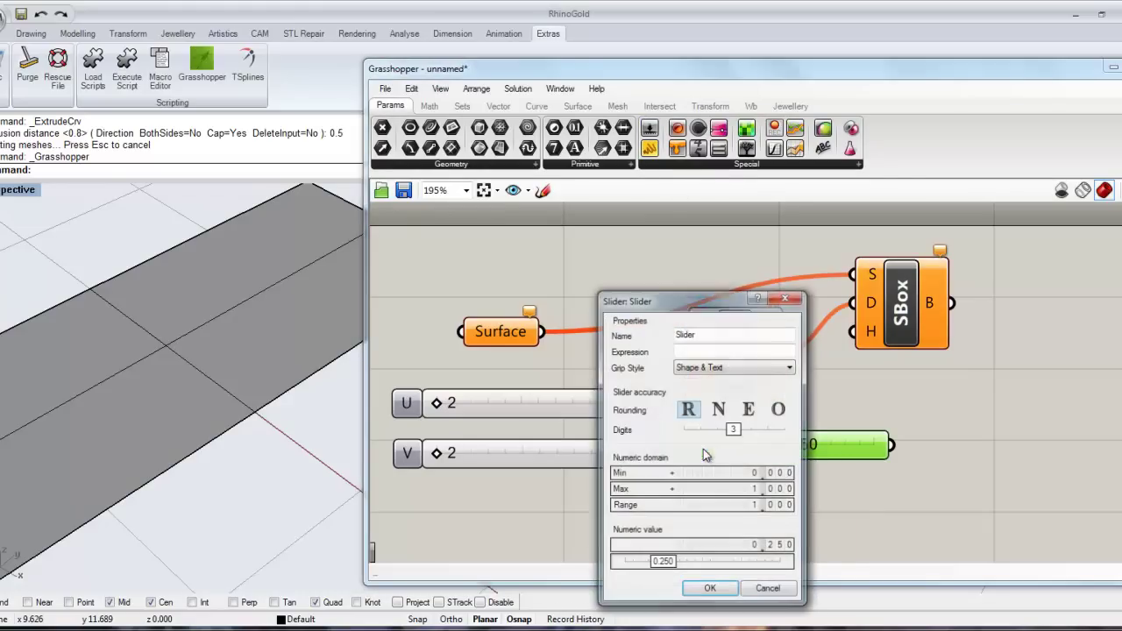
pyautogui.moveTo(706, 334); pyautogui.dragTo(611, 339)
pyautogui.write('aL')
pyautogui.press('BackSpace')
pyautogui.press('BackSpace')
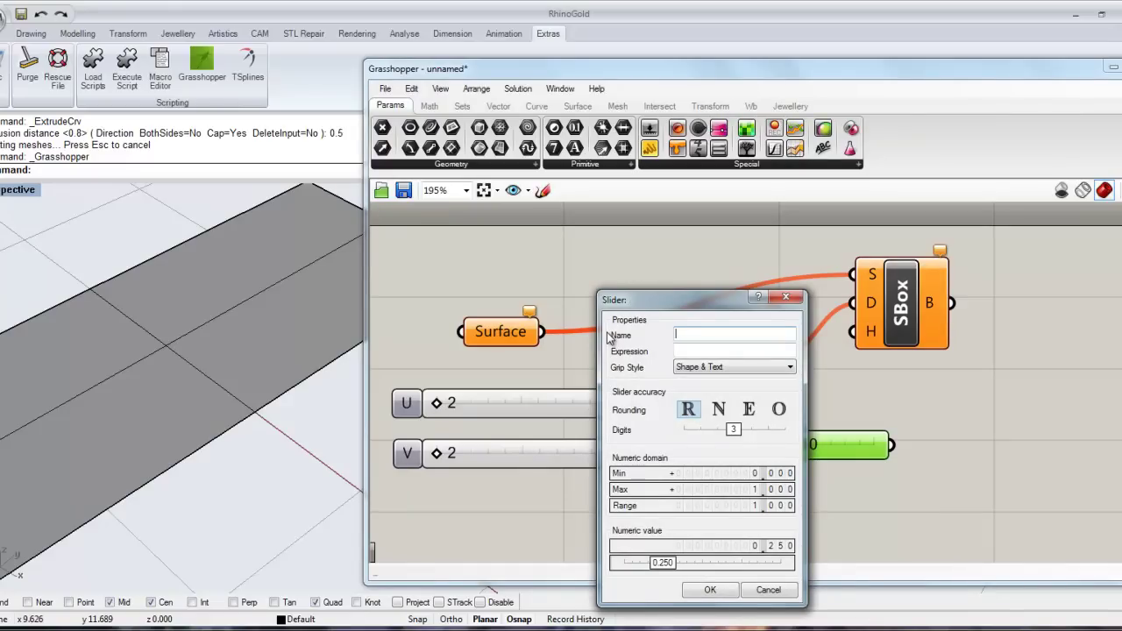
pyautogui.write('Altura')
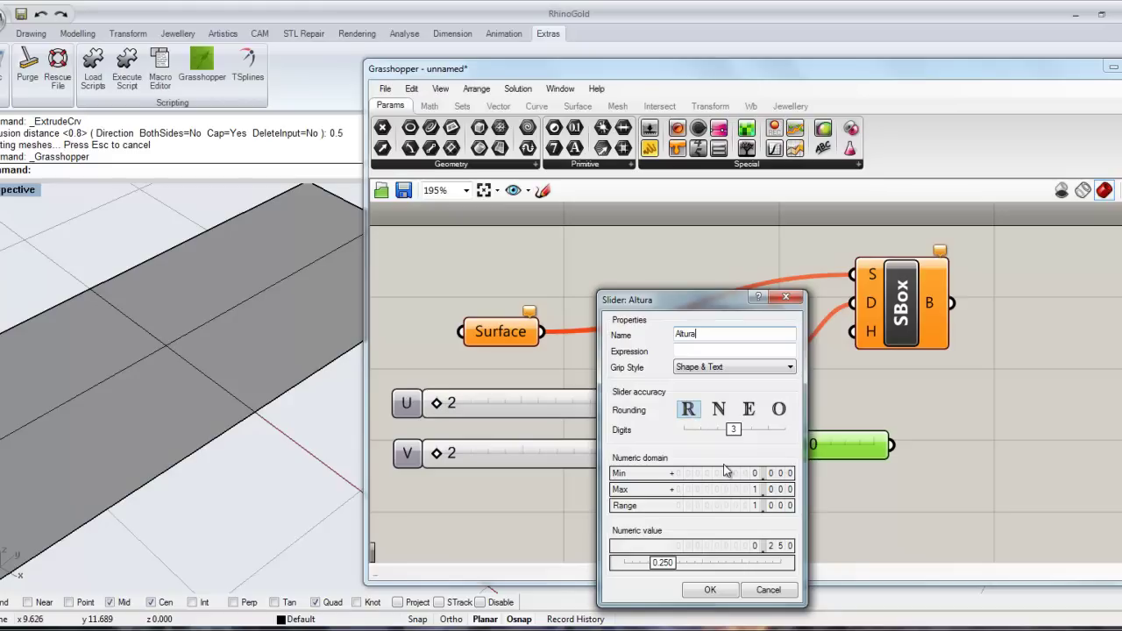
# Step: Set the Altura slider's numeric domain to a minimum of 0.6 and a maximum of 2
pyautogui.doubleClick(751, 473)
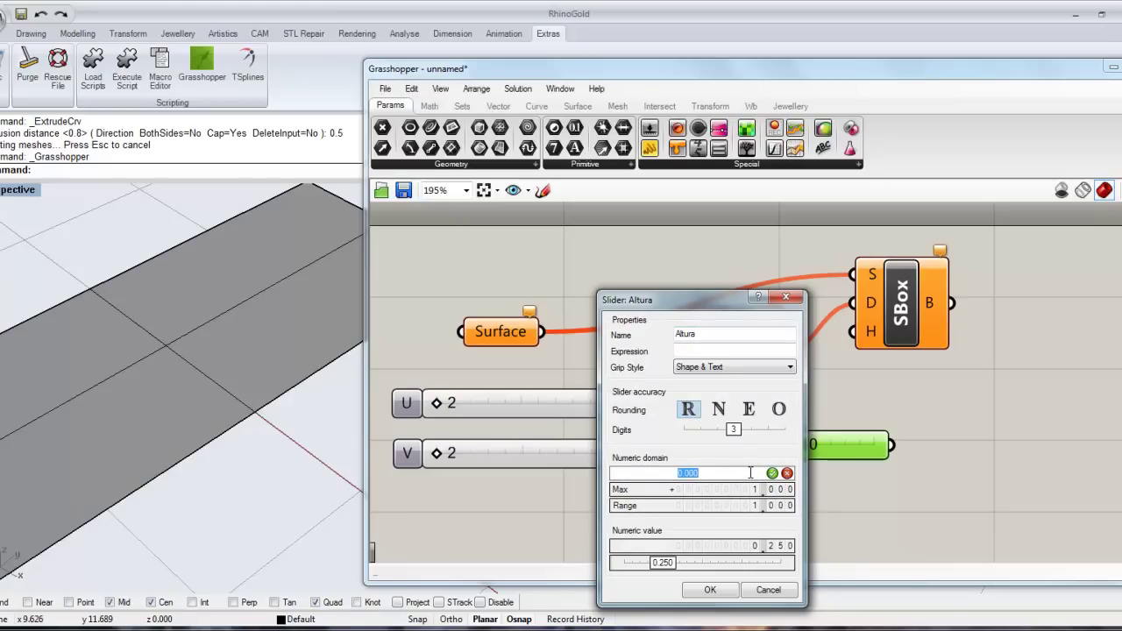
pyautogui.write('0.6')
pyautogui.doubleClick(752, 489)
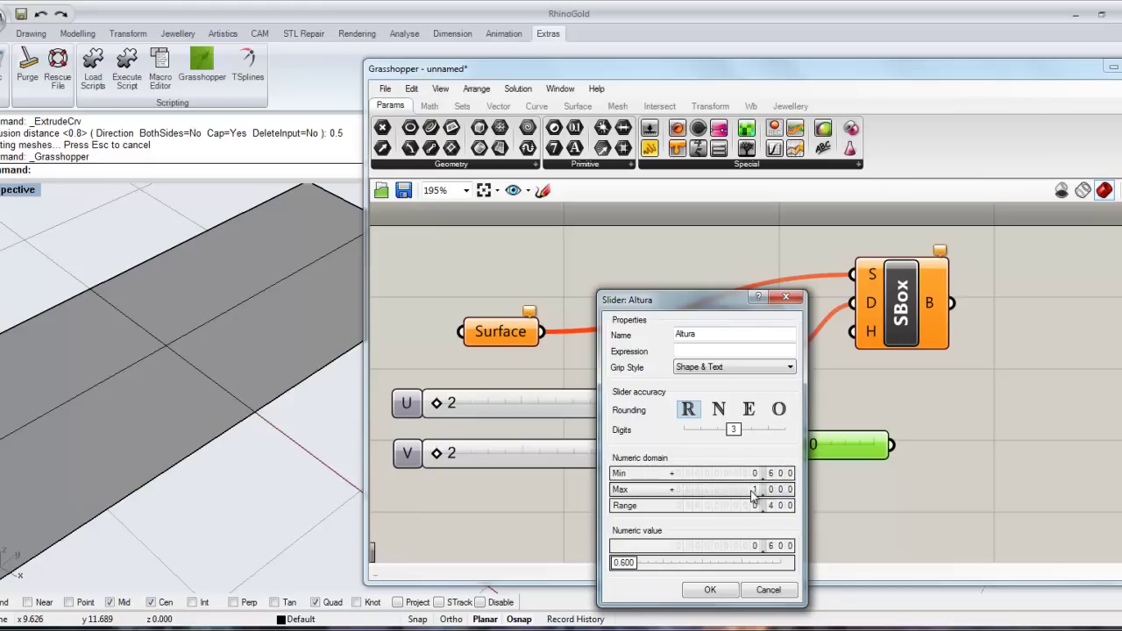
pyautogui.write('2')
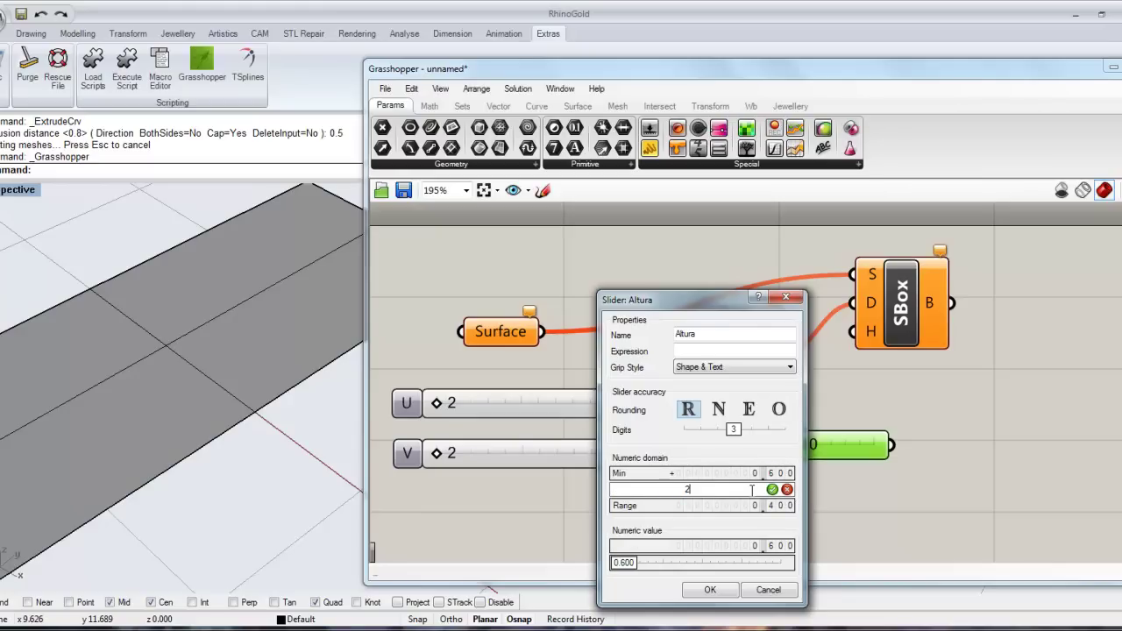
pyautogui.click(726, 590)
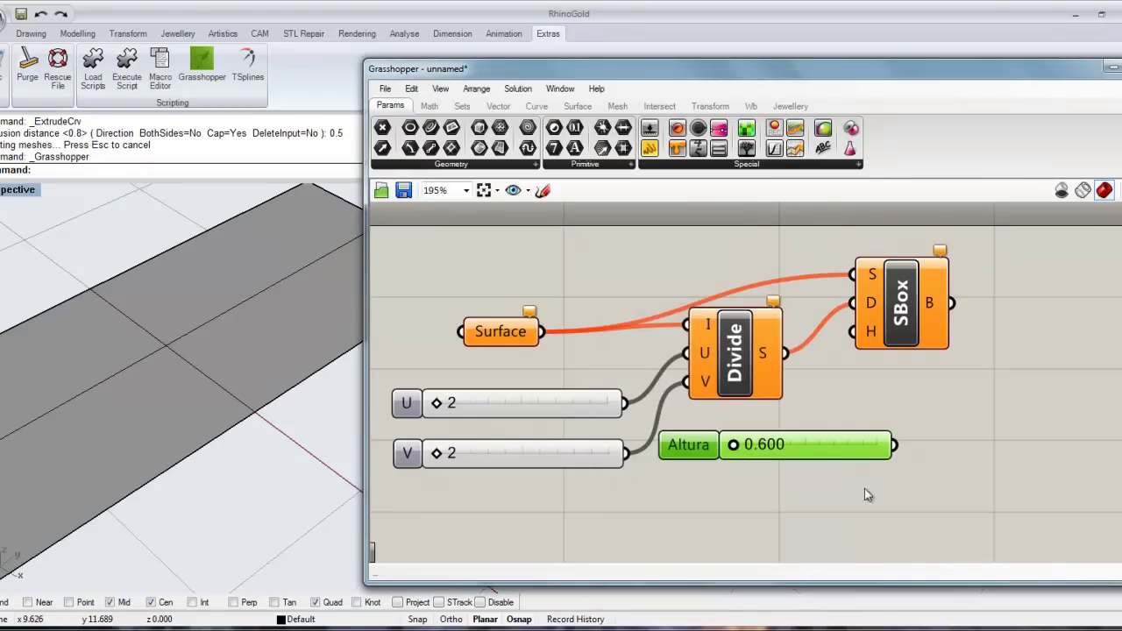
# Step: Shift the Surface Box component farther from Divide and wire the Altura slider into its H input
pyautogui.click(903, 325)
pyautogui.moveTo(913, 314); pyautogui.dragTo(1026, 297)
pyautogui.moveTo(895, 445); pyautogui.dragTo(965, 316)
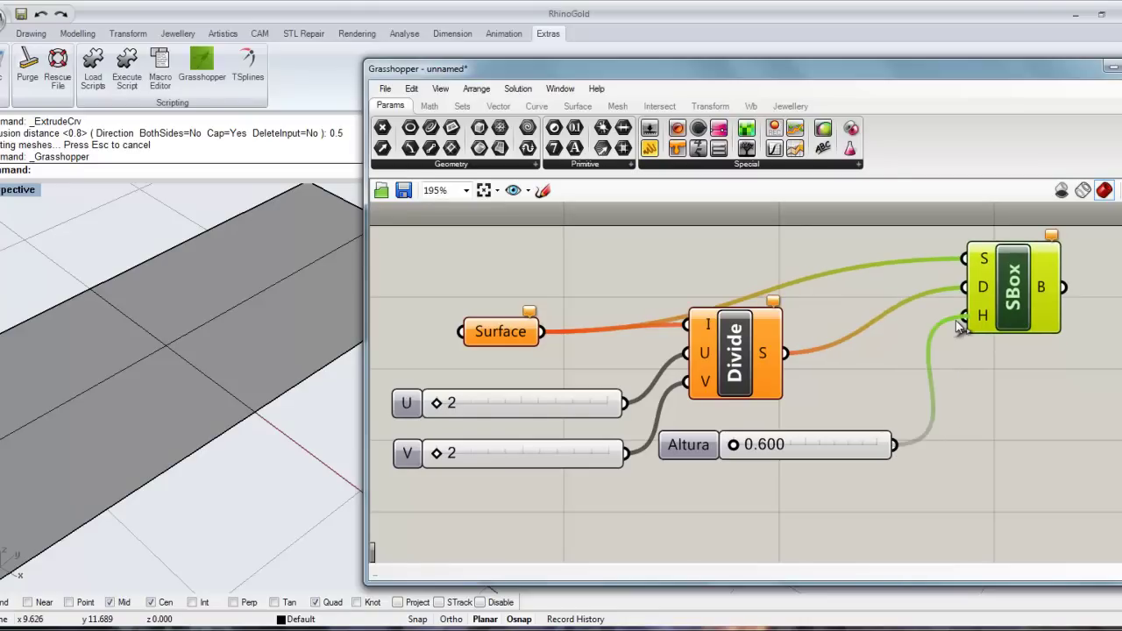
pyautogui.click(968, 442)
# Step: Nudge the Peça parameter closer to the Altura slider and shift the Grasshopper window aside to uncover the star-cut tile
pyautogui.scroll(-4, 968, 442)
pyautogui.scroll(2, 968, 442)
pyautogui.moveTo(969, 449); pyautogui.dragTo(842, 440, button='right')
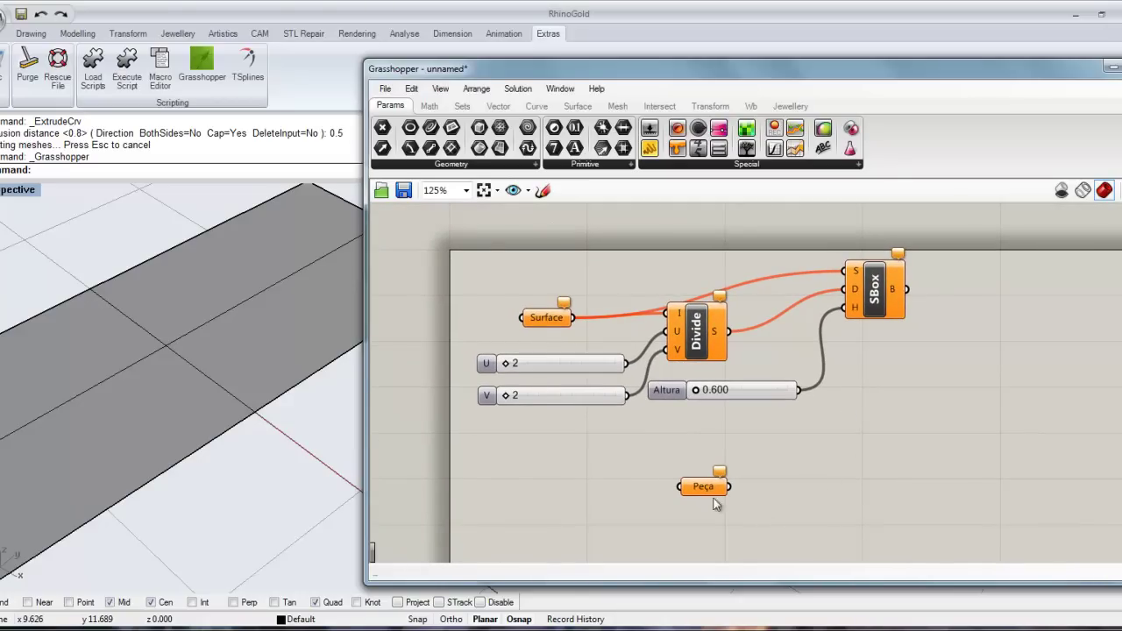
pyautogui.moveTo(719, 493); pyautogui.dragTo(692, 469)
pyautogui.moveTo(556, 67); pyautogui.dragTo(767, 102)
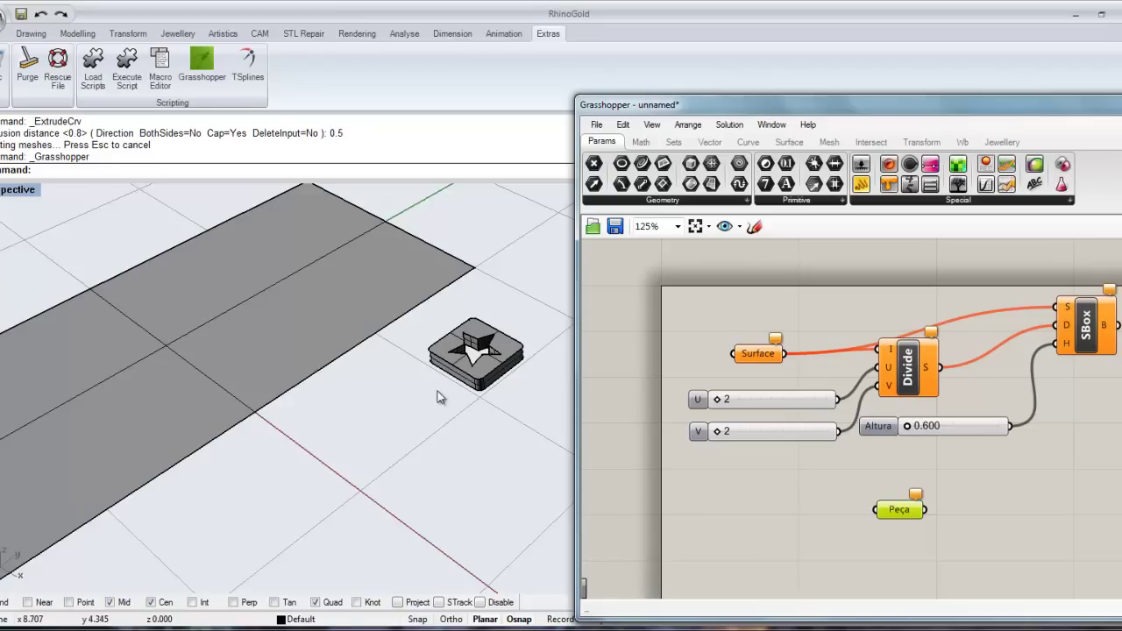
pyautogui.click(513, 419)
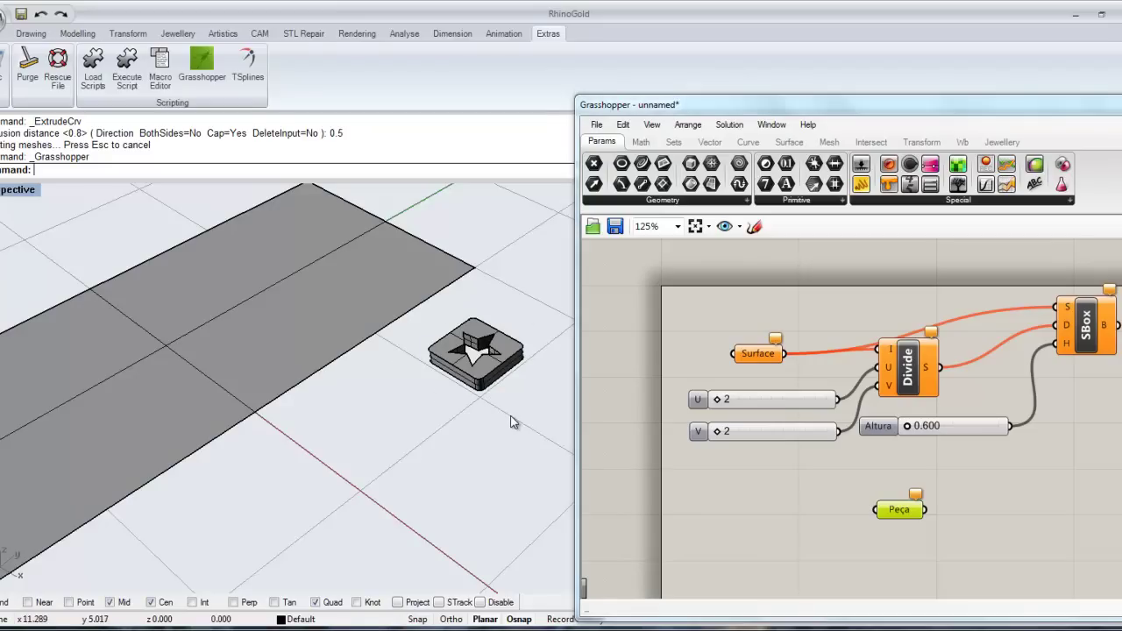
# Step: Add a Bounding Box component beside the Peça parameter and wire Peça into its C input
pyautogui.moveTo(1075, 483); pyautogui.dragTo(840, 476, button='right')
pyautogui.scroll(3, 840, 476)
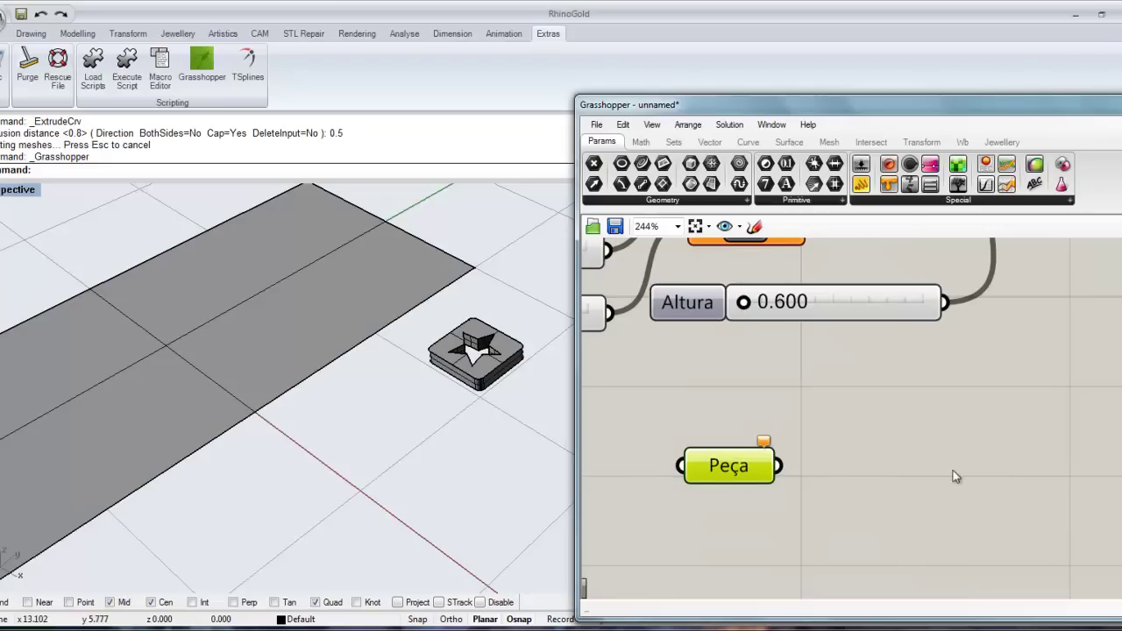
pyautogui.click(909, 144)
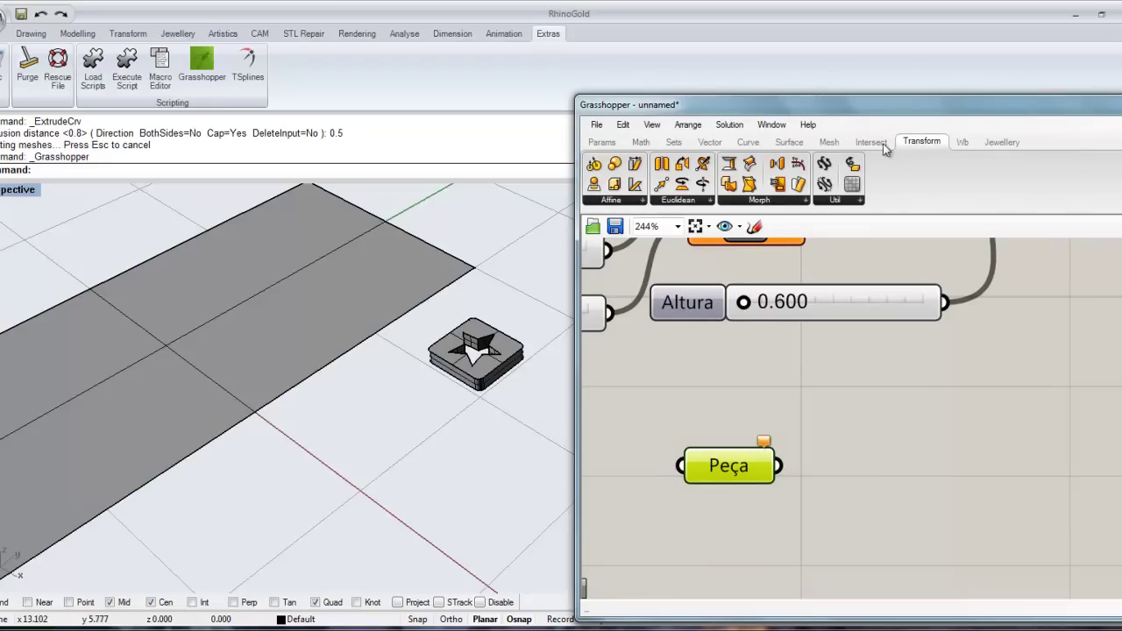
pyautogui.click(829, 143)
pyautogui.click(795, 144)
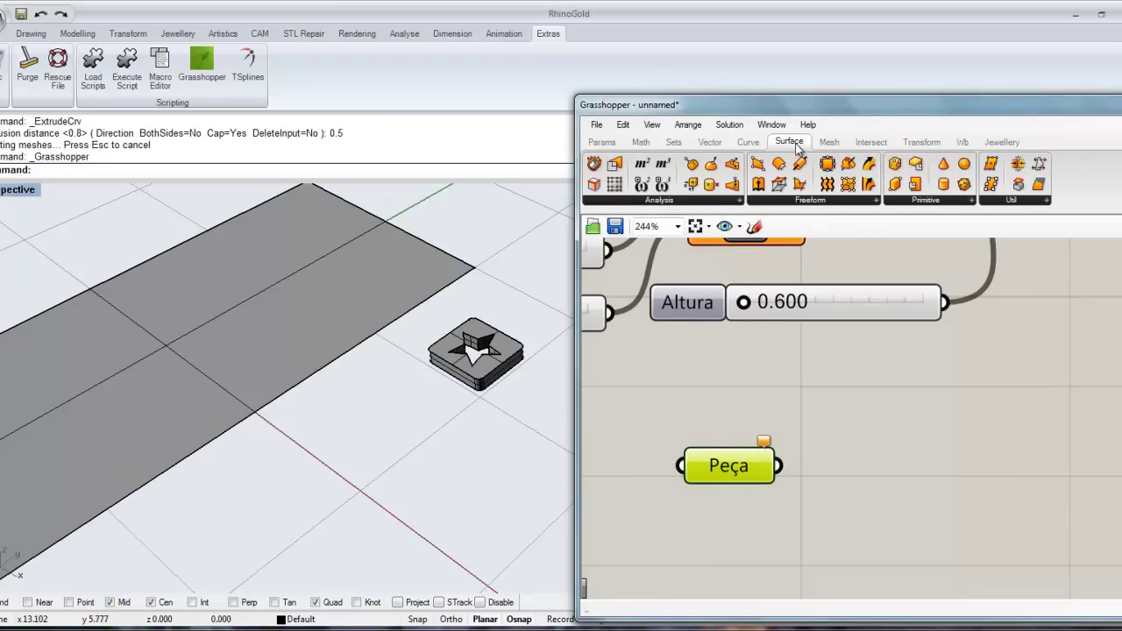
pyautogui.click(956, 207)
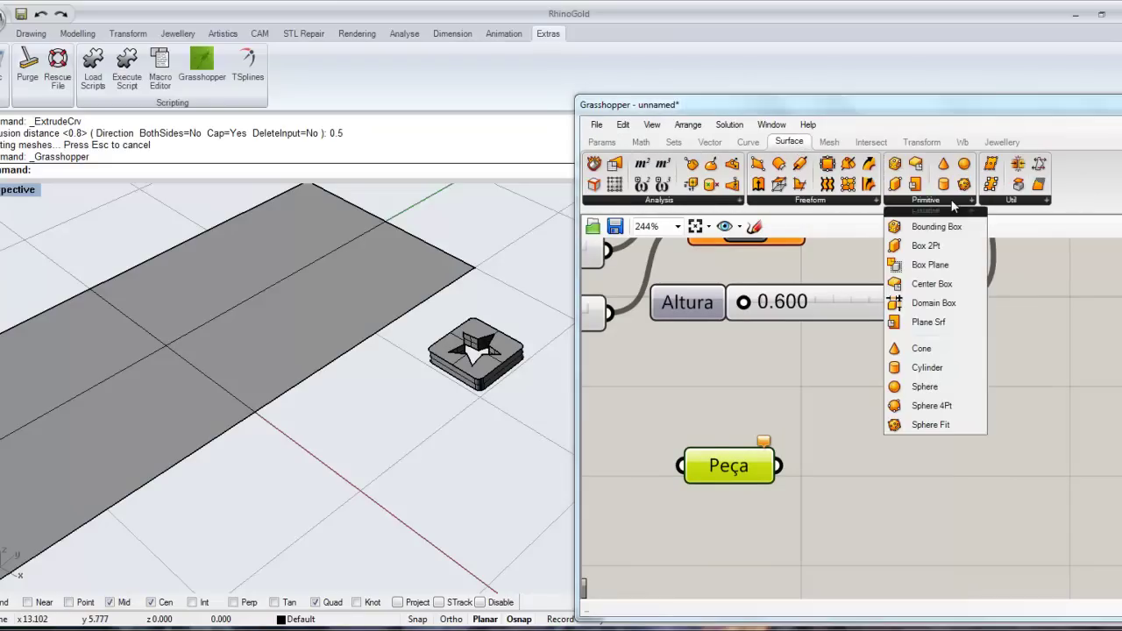
pyautogui.moveTo(954, 227); pyautogui.dragTo(896, 466)
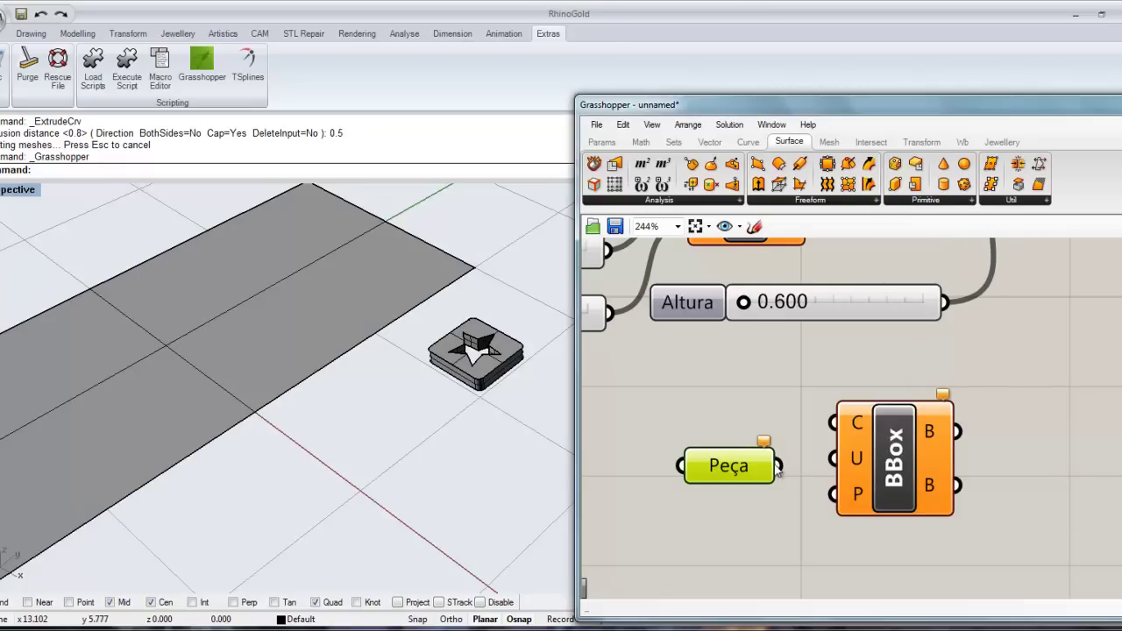
pyautogui.moveTo(779, 466); pyautogui.dragTo(833, 424)
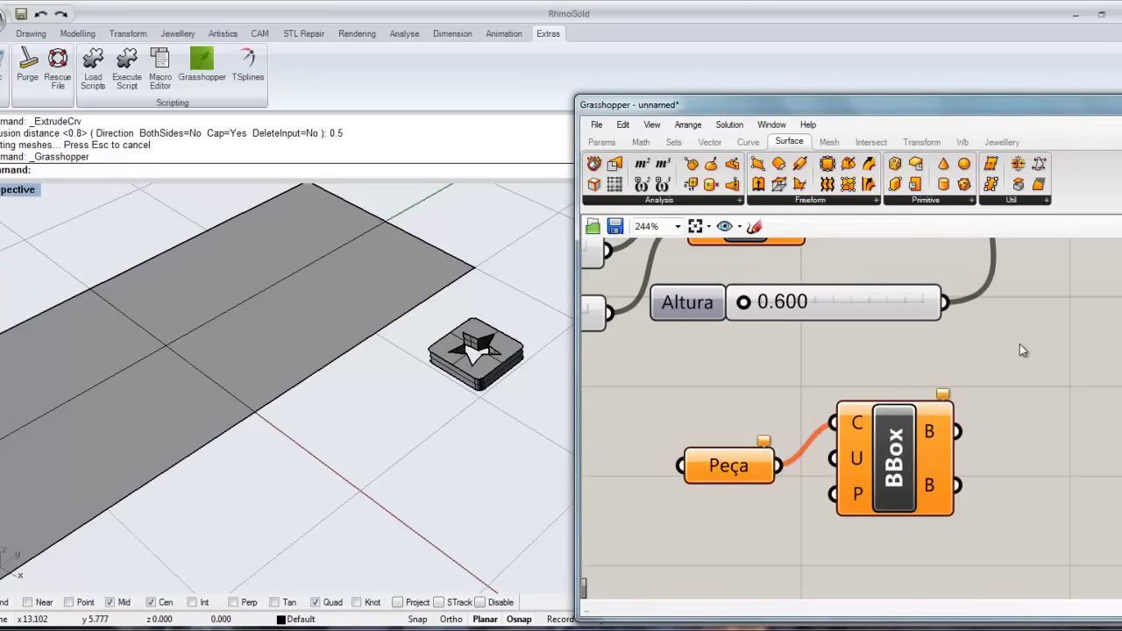
# Step: Add a Box Morph component in the free area below and beyond the Surface Box component
pyautogui.scroll(-3, 1018, 344)
pyautogui.moveTo(1009, 375); pyautogui.dragTo(950, 445, button='right')
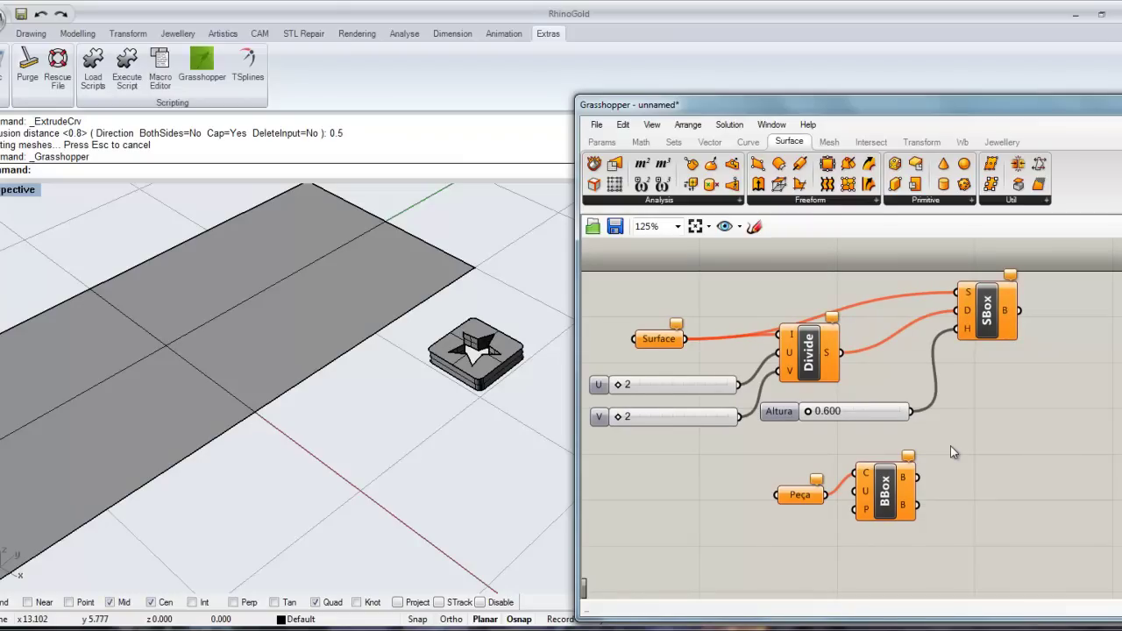
pyautogui.click(932, 146)
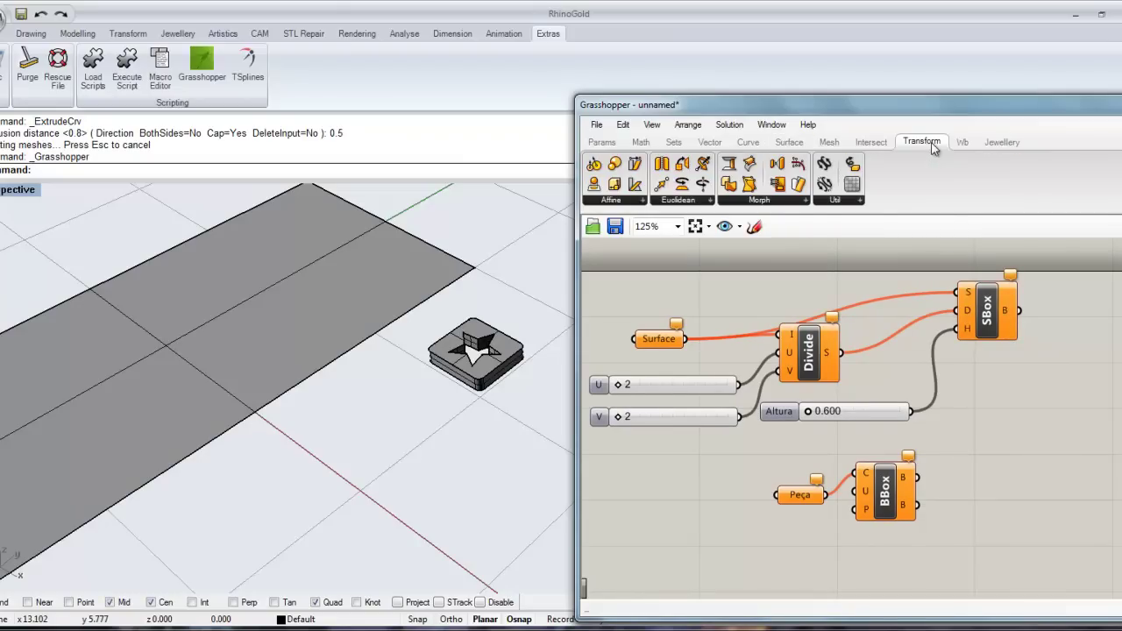
pyautogui.click(783, 204)
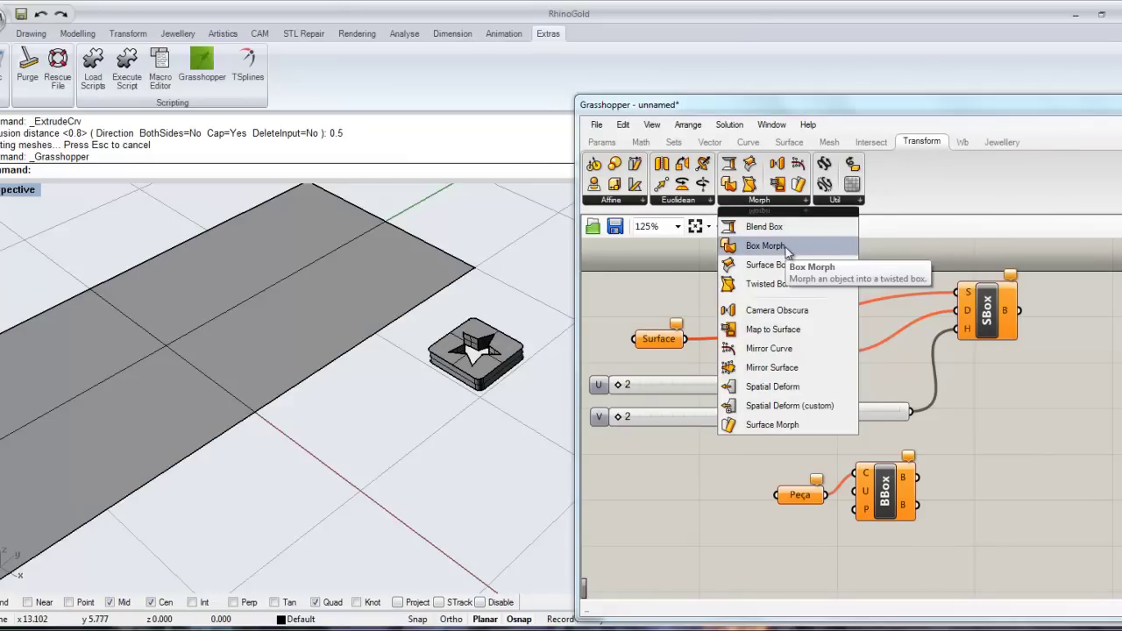
pyautogui.click(785, 248)
pyautogui.click(1051, 441)
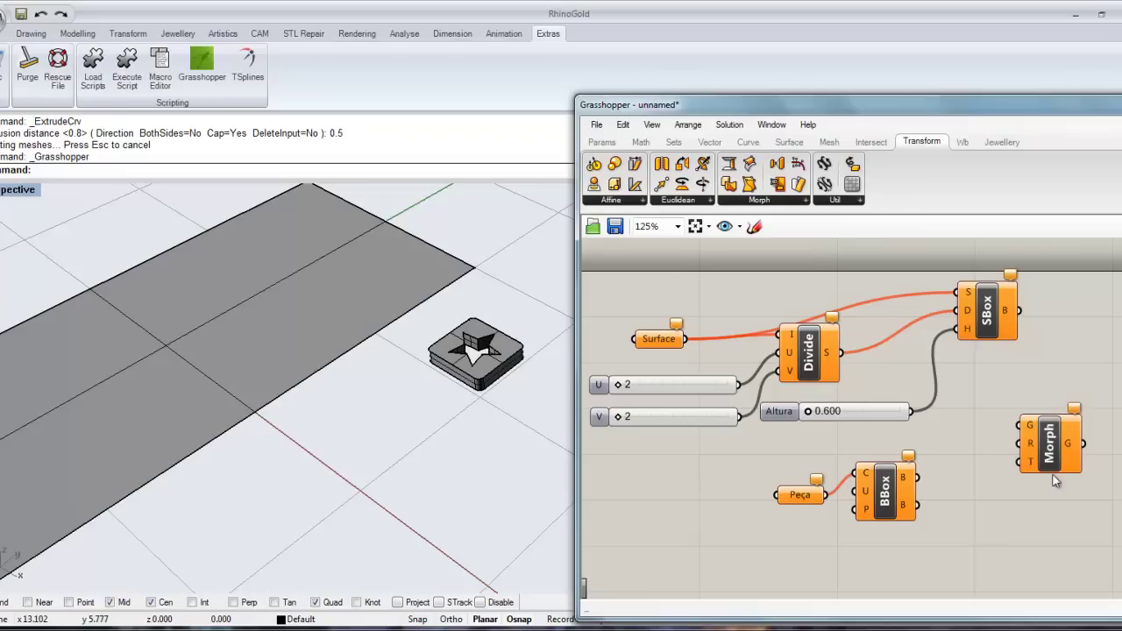
# Step: Wire Peça into Box Morph's G, Bounding Box's upper B output into R and Surface Box's output into T, spacing the components apart
pyautogui.moveTo(980, 472); pyautogui.dragTo(938, 487, button='right')
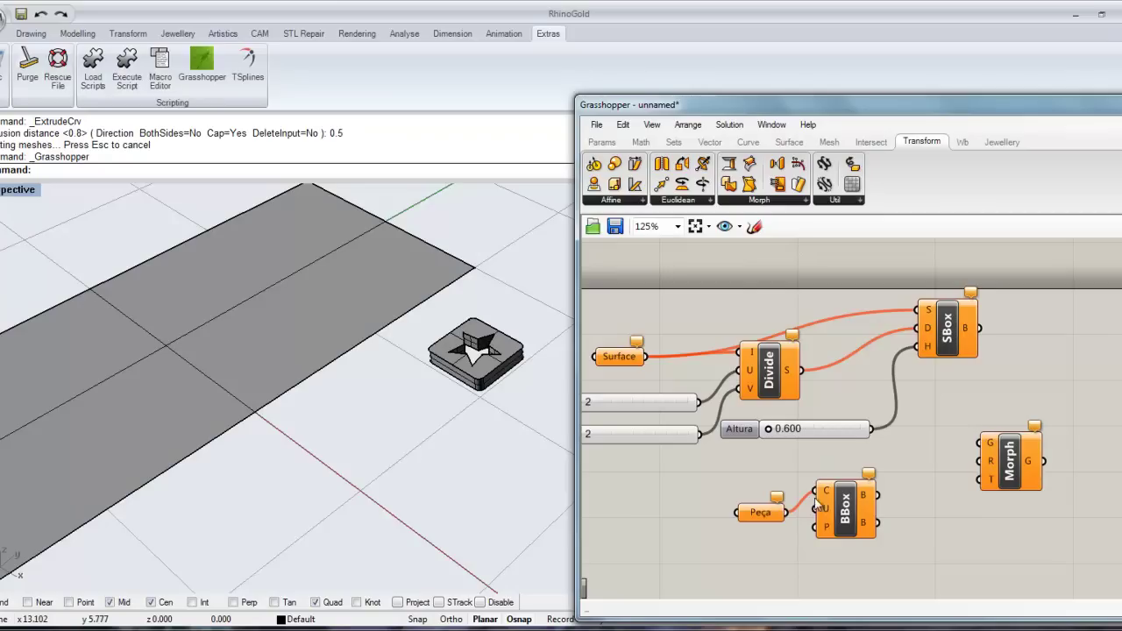
pyautogui.moveTo(877, 495); pyautogui.dragTo(979, 443)
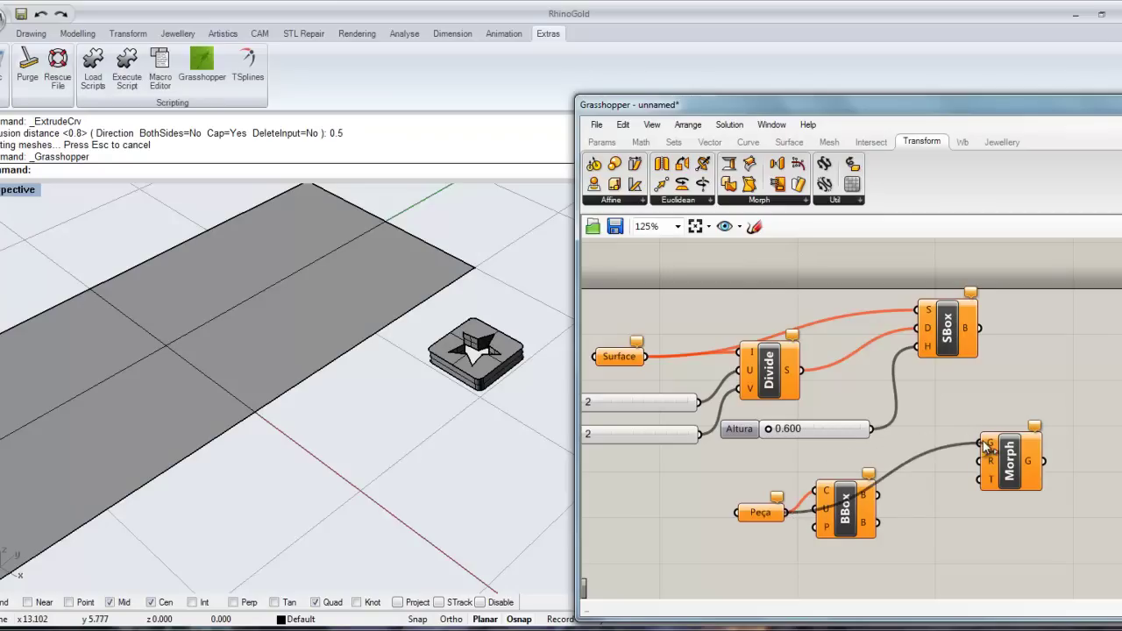
pyautogui.moveTo(869, 503); pyautogui.dragTo(897, 550)
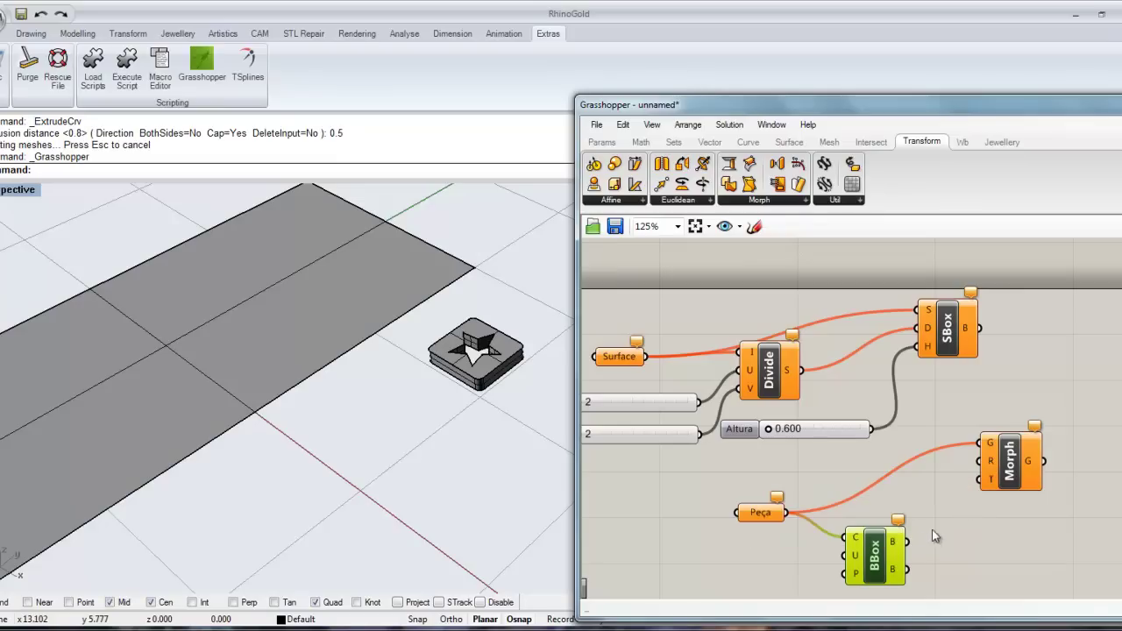
pyautogui.moveTo(909, 542); pyautogui.dragTo(980, 479)
pyautogui.moveTo(947, 354); pyautogui.dragTo(1075, 440)
pyautogui.moveTo(945, 476); pyautogui.dragTo(981, 465, button='right')
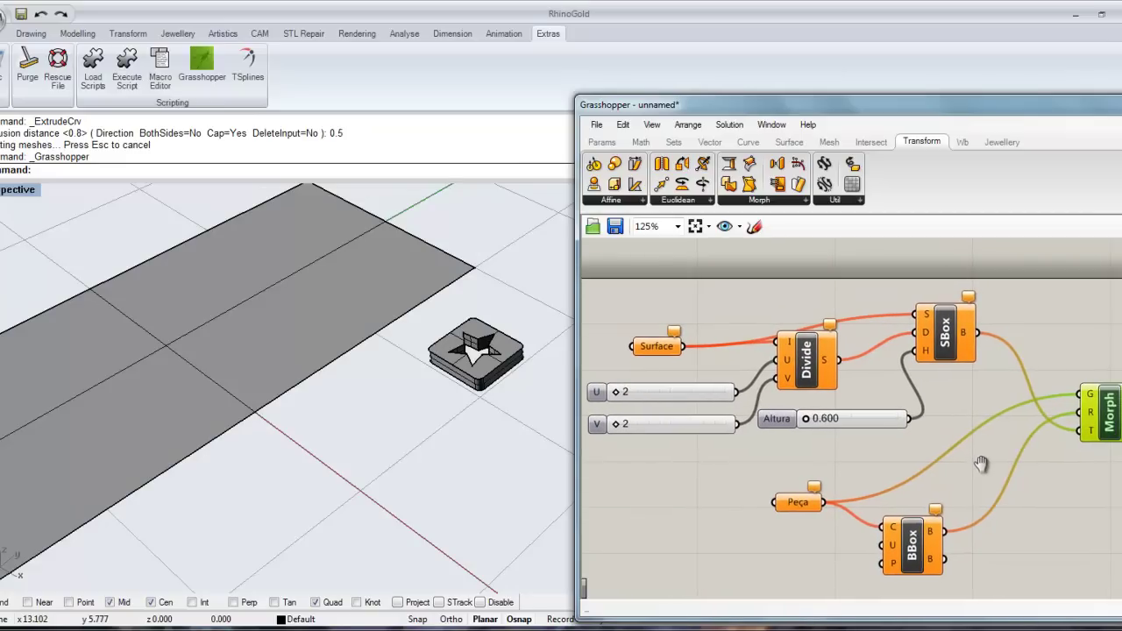
pyautogui.click(1005, 531)
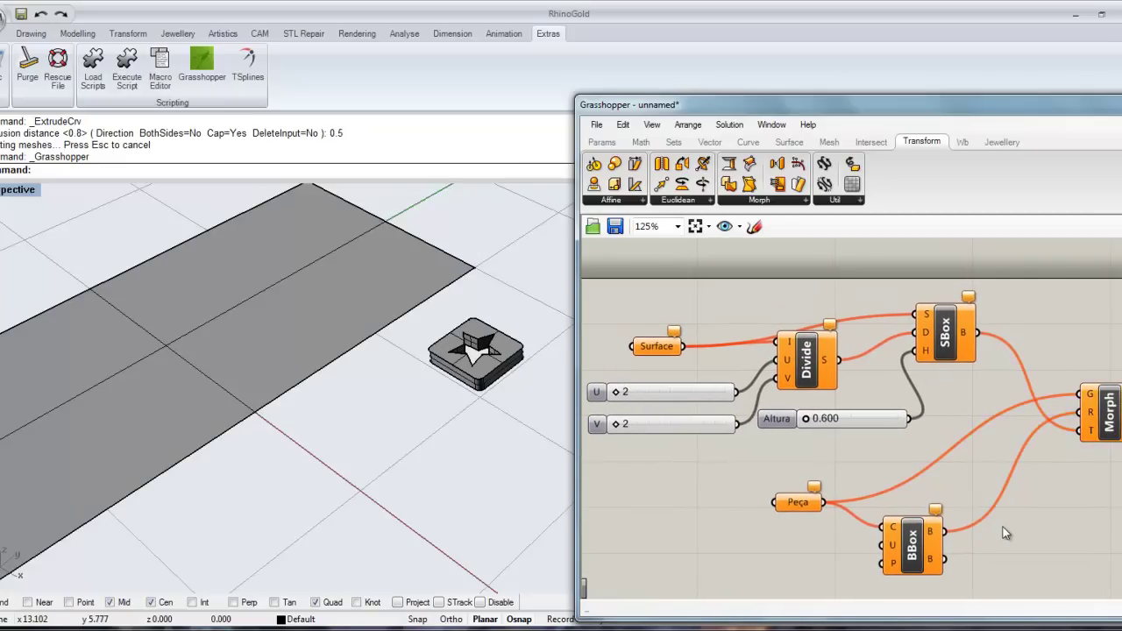
# Step: Reference the planar surface as the Surface parameter's single geometry and keep the Altura slider at its 0.600 minimum
pyautogui.rightClick(663, 350)
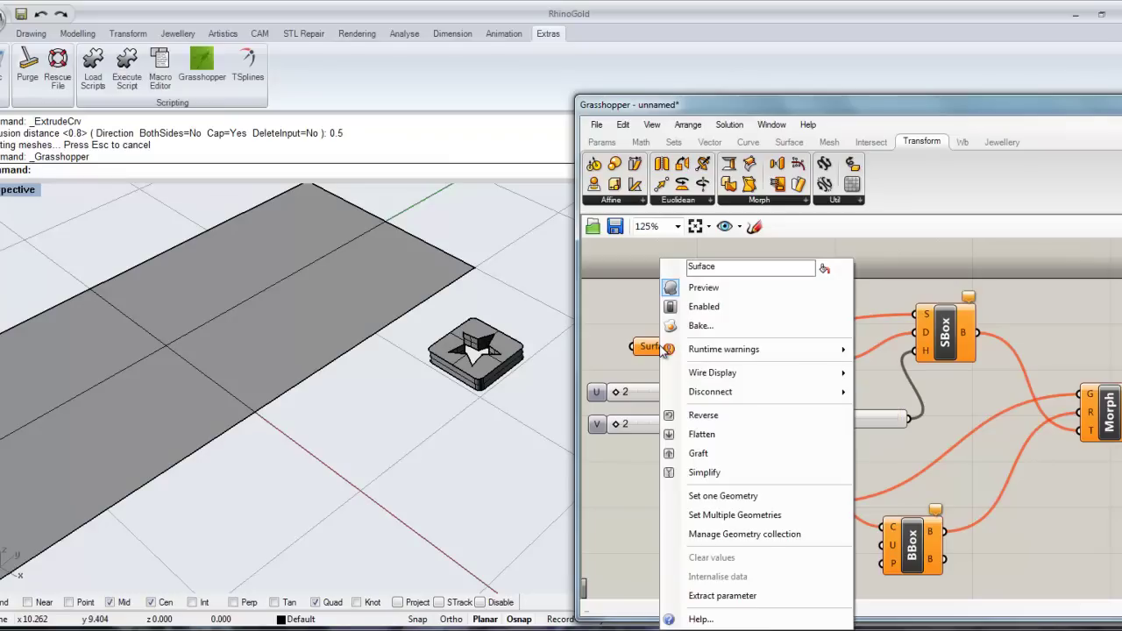
pyautogui.click(782, 499)
pyautogui.click(325, 299)
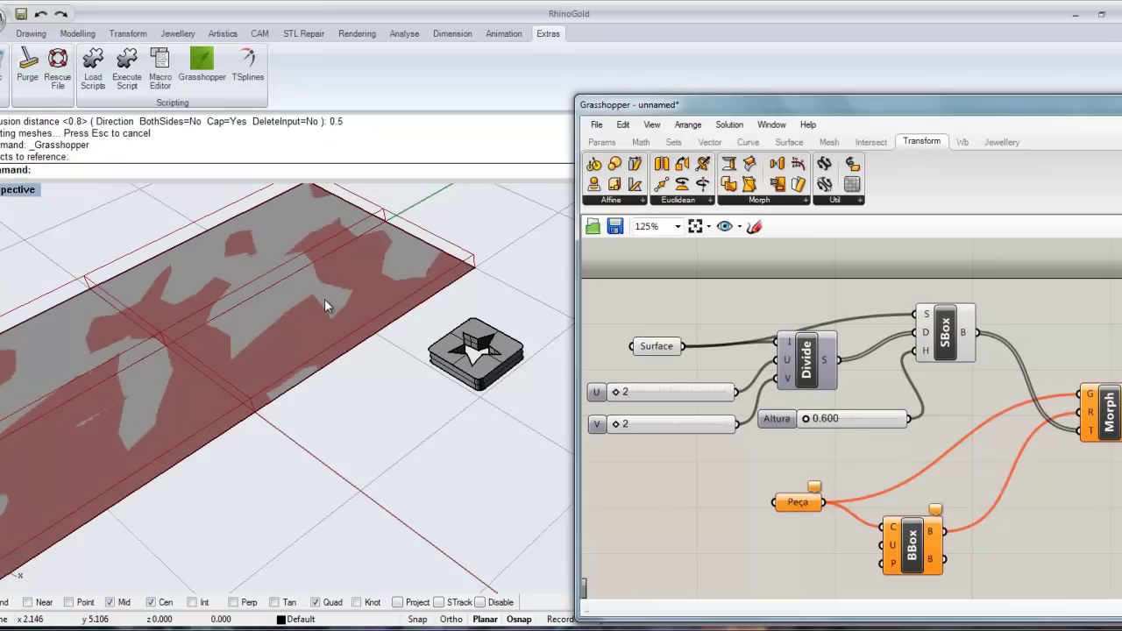
pyautogui.scroll(-6, 377, 390)
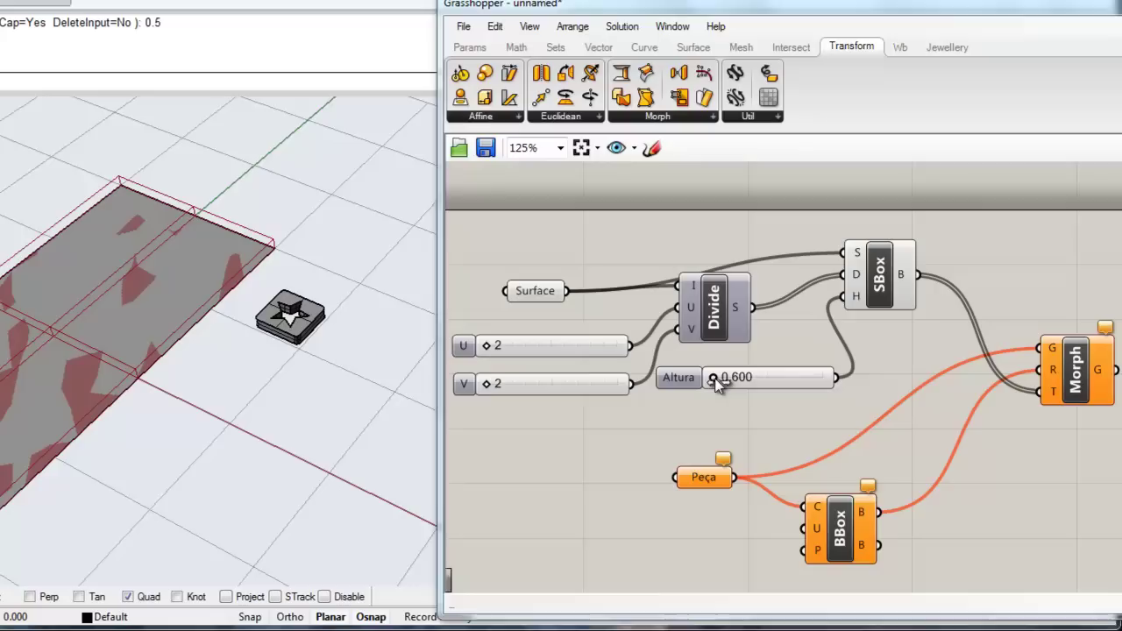
pyautogui.moveTo(714, 377); pyautogui.dragTo(685, 381)
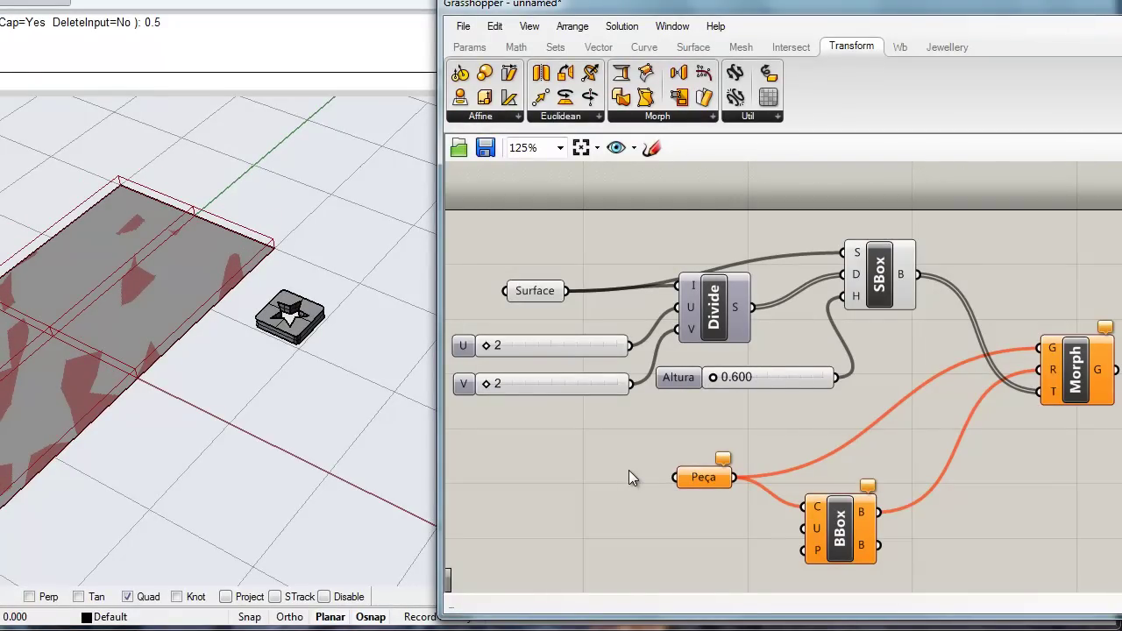
# Step: Reference the star-cut tile as the Peça parameter's single geometry
pyautogui.rightClick(707, 482)
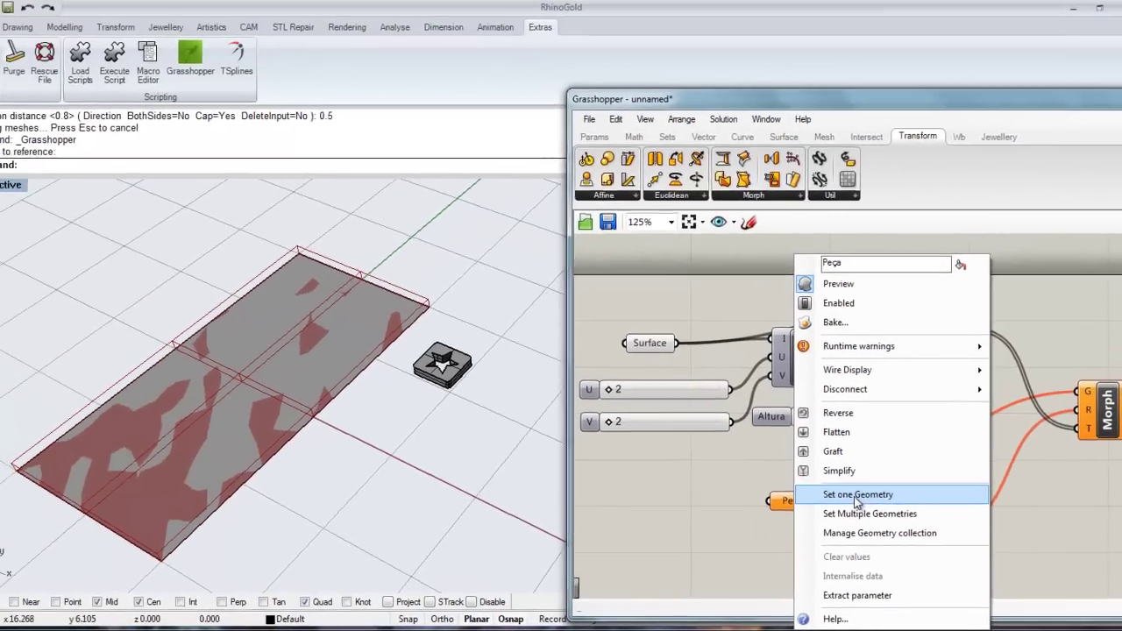
pyautogui.click(780, 473)
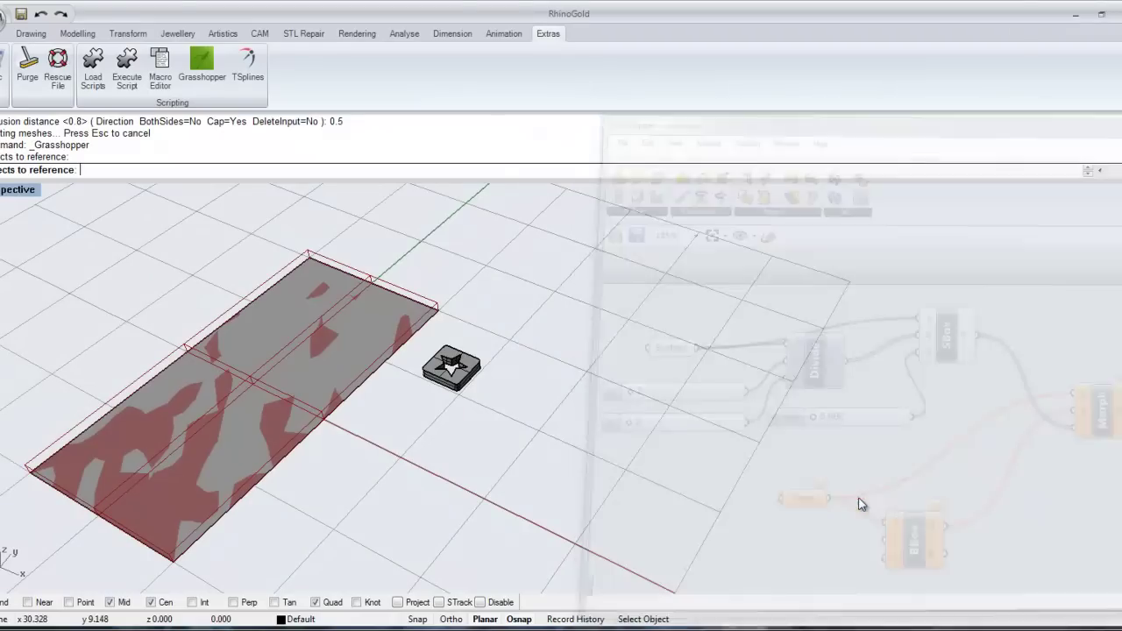
pyautogui.click(474, 388)
pyautogui.click(511, 429)
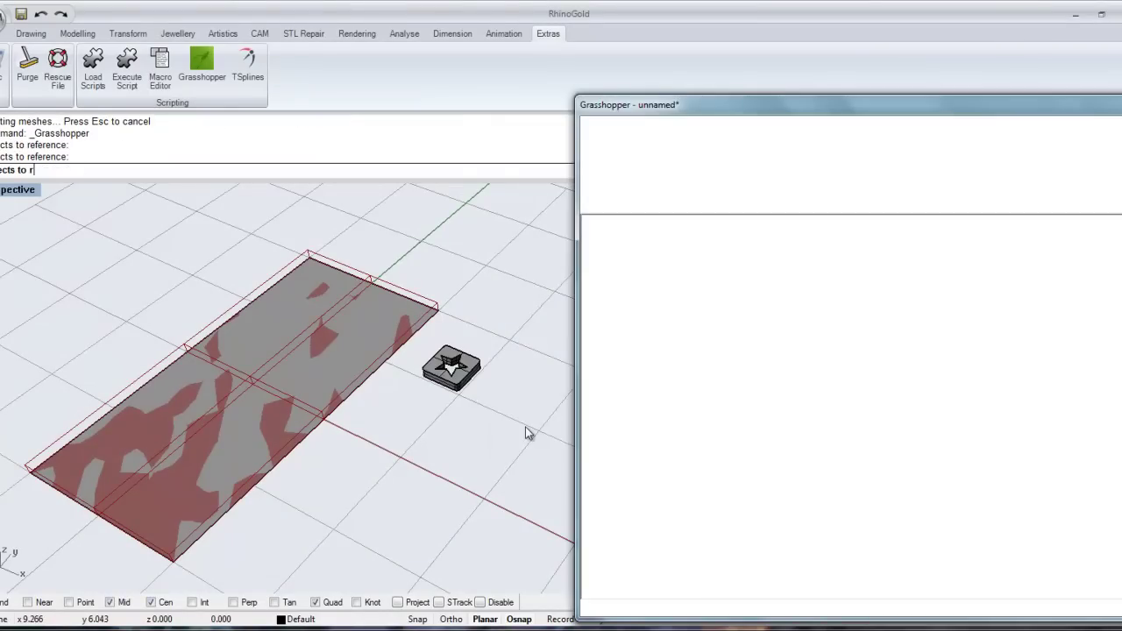
# Step: Set the U slider to 5 and the V slider to 8 to increase the surface divisions
pyautogui.moveTo(525, 428)
pyautogui.mouseDown(button='right')
pyautogui.moveTo(526, 369)
pyautogui.moveTo(524, 432)
pyautogui.mouseUp(button='right')
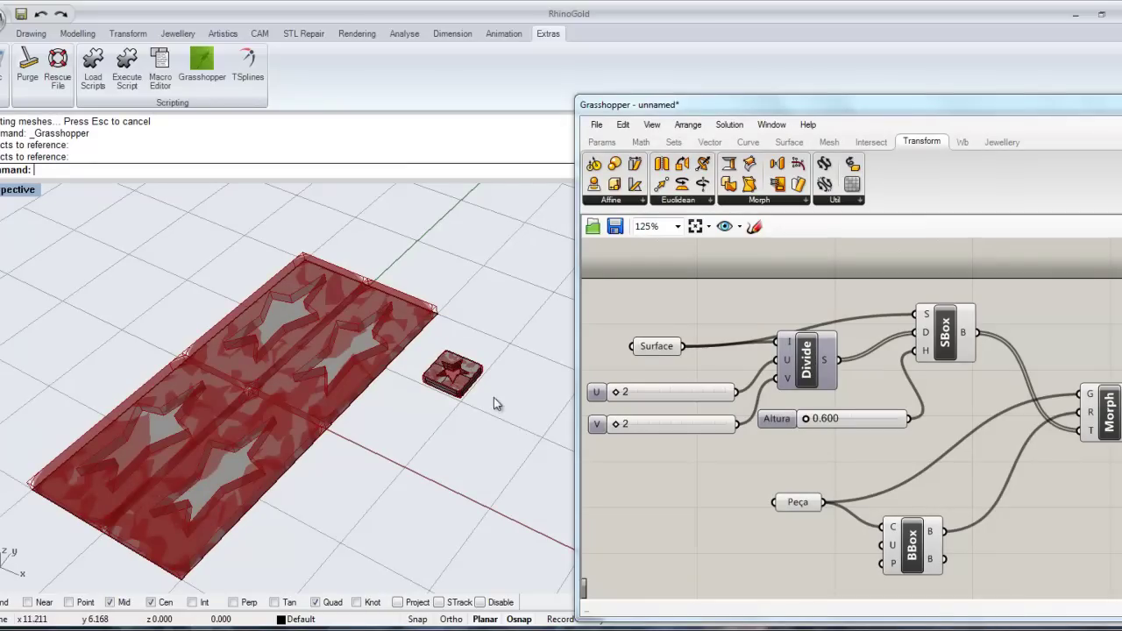
pyautogui.scroll(6, 454, 375)
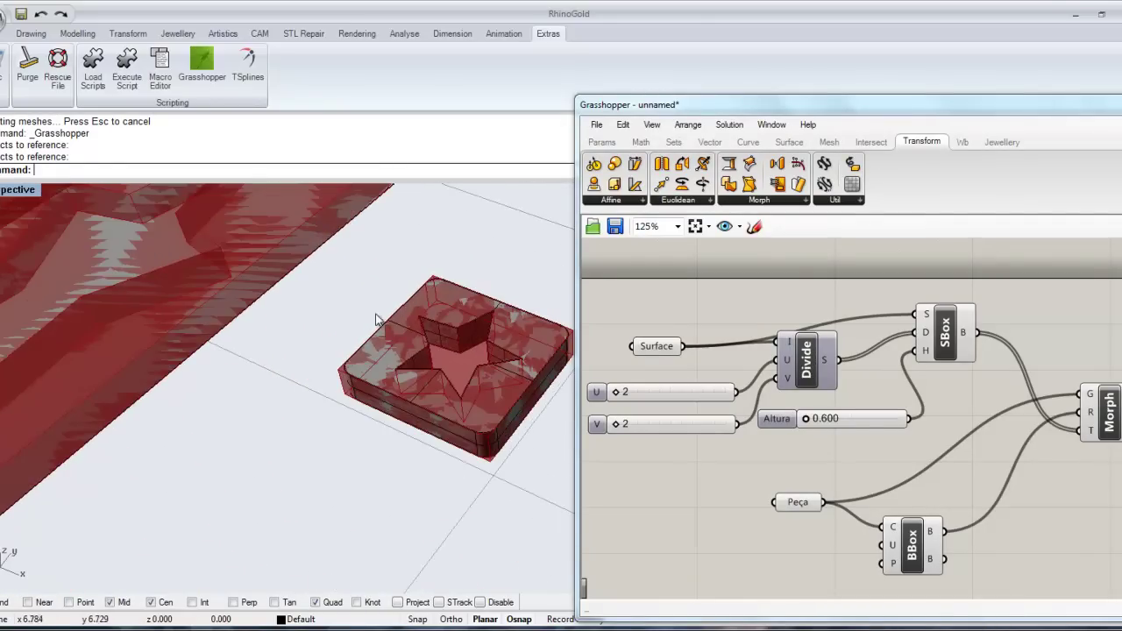
pyautogui.scroll(-5, 428, 440)
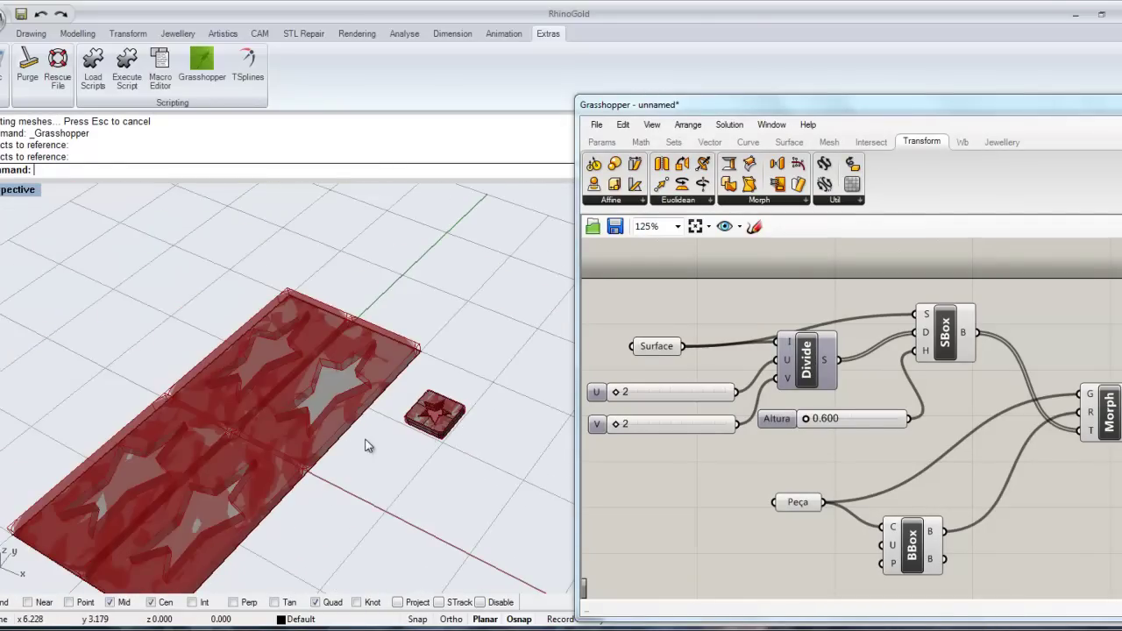
pyautogui.keyDown('shift'); pyautogui.moveTo(363, 439); pyautogui.dragTo(422, 385, button='right'); pyautogui.keyUp('shift')
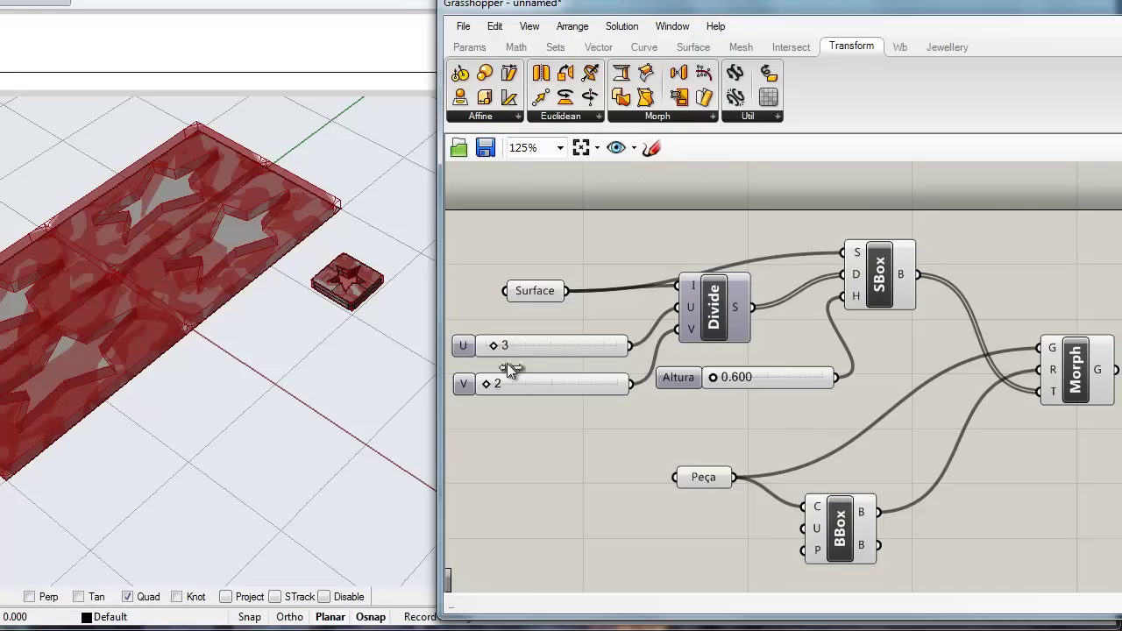
pyautogui.moveTo(496, 383); pyautogui.dragTo(529, 384)
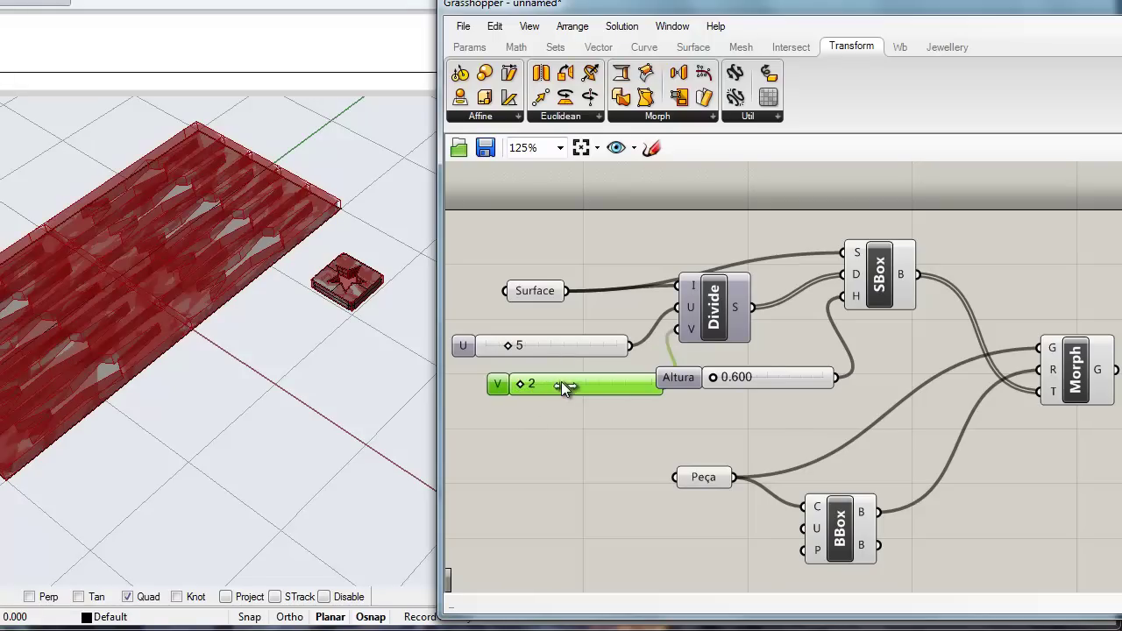
pyautogui.moveTo(570, 420); pyautogui.dragTo(573, 421)
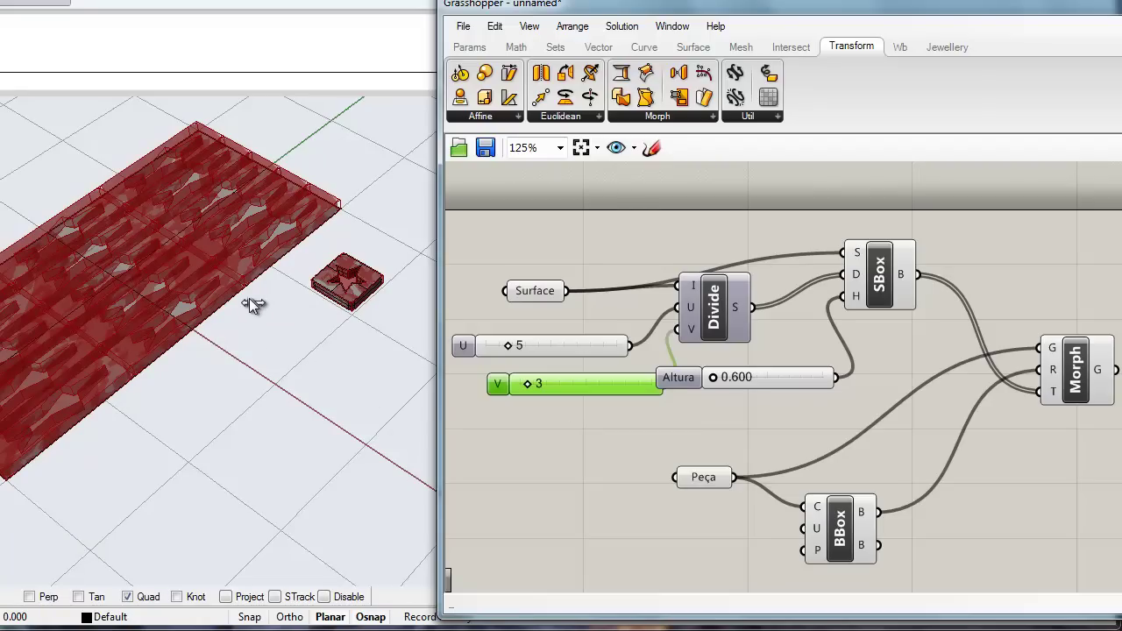
# Step: Examine the morphed star tiles across the planar surface from several angles, both close up and at full extent
pyautogui.moveTo(288, 288); pyautogui.dragTo(242, 470, button='right')
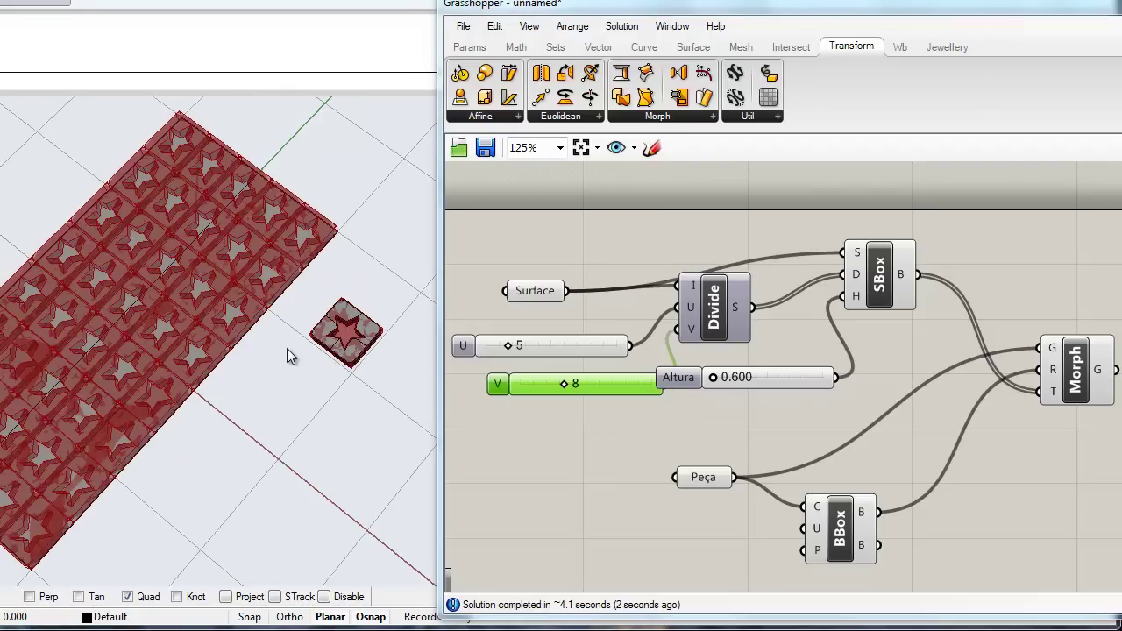
pyautogui.moveTo(327, 482); pyautogui.dragTo(214, 428, button='right')
pyautogui.scroll(5, 214, 428)
pyautogui.moveTo(308, 444); pyautogui.dragTo(350, 402, button='right')
pyautogui.scroll(3, 389, 399)
pyautogui.scroll(-8, 389, 399)
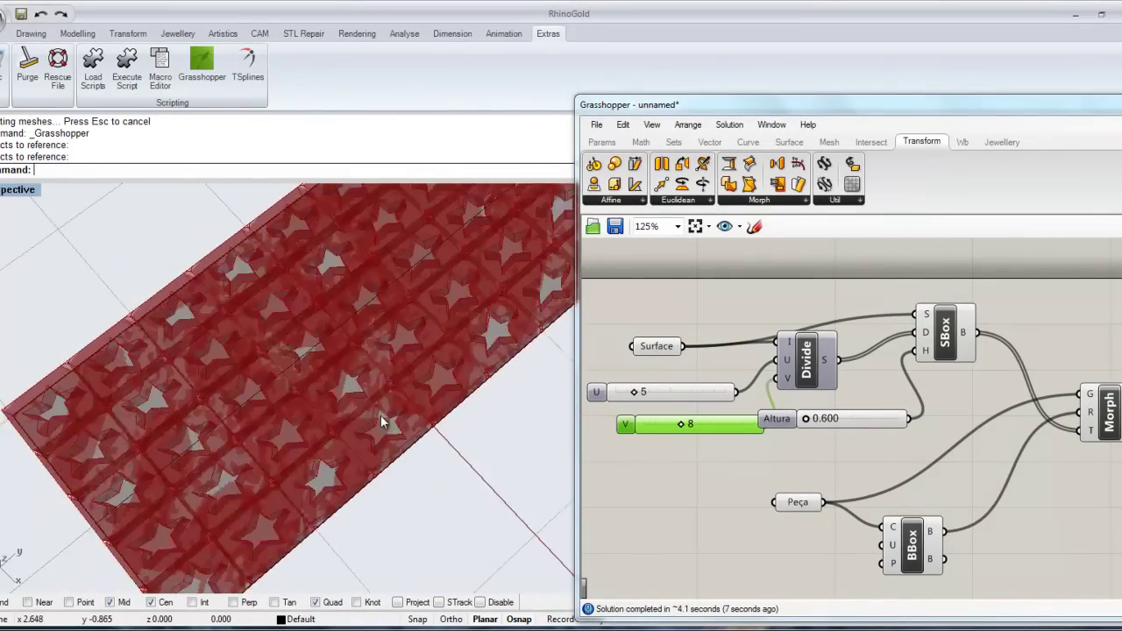
pyautogui.moveTo(397, 437); pyautogui.dragTo(421, 412, button='right')
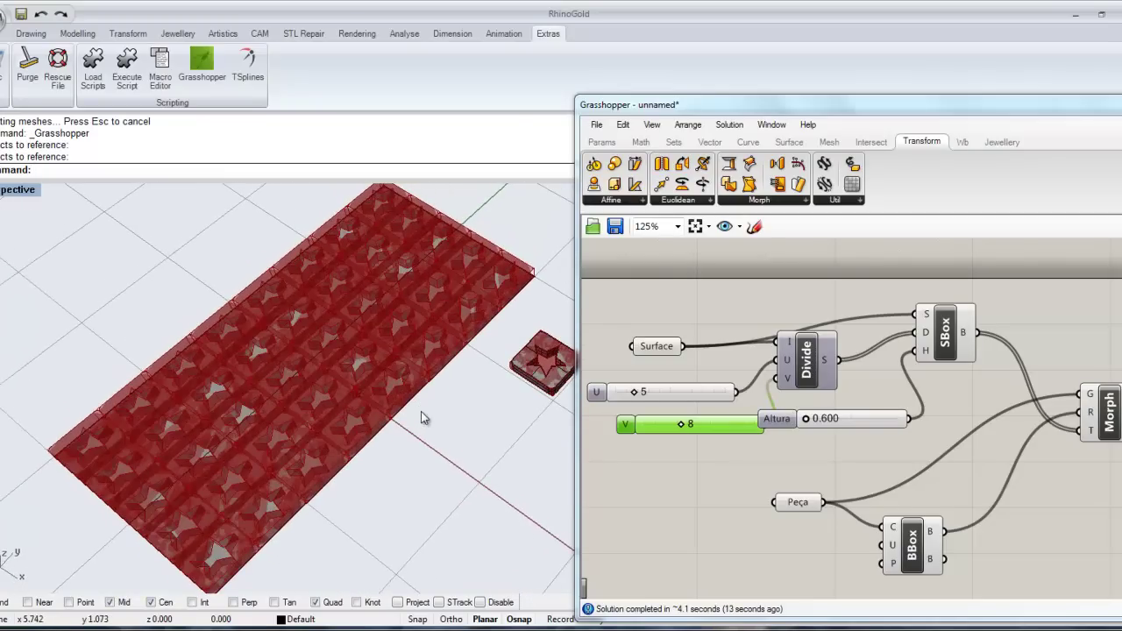
pyautogui.moveTo(434, 396); pyautogui.dragTo(366, 442, button='right')
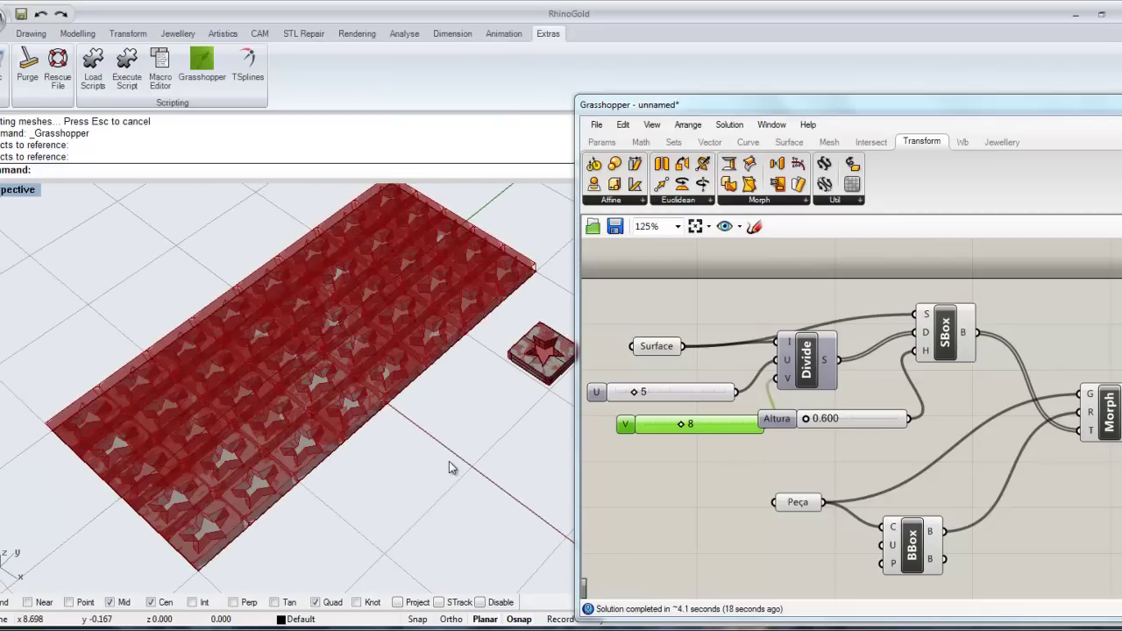
pyautogui.scroll(3, 275, 430)
pyautogui.scroll(-5, 274, 428)
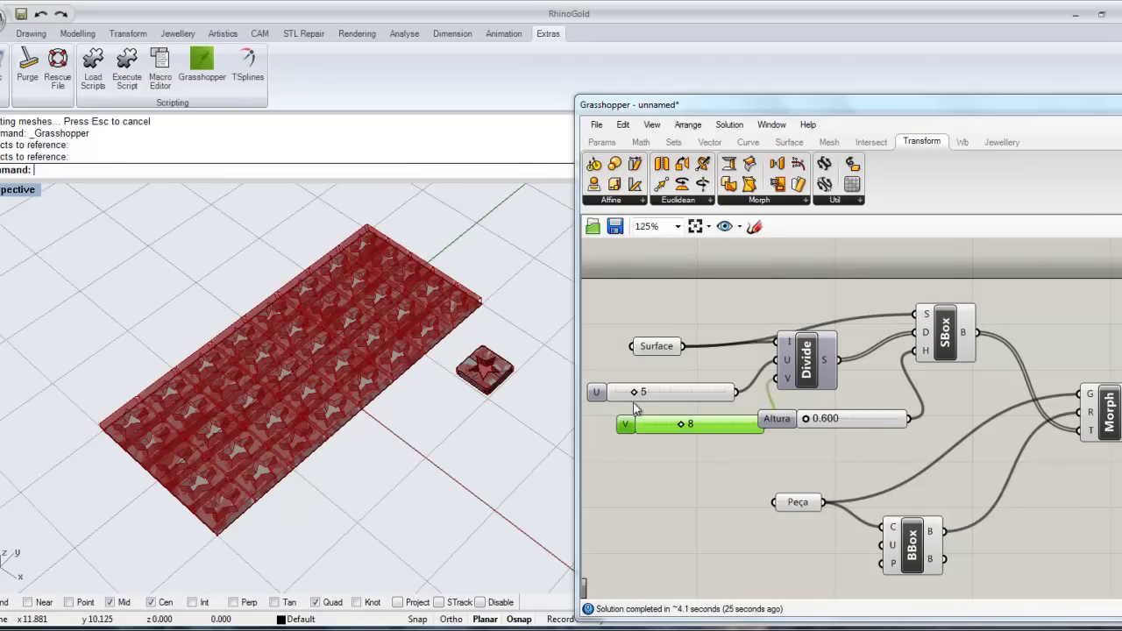
# Step: Highlight the Box Morph, Surface and Peça components in turn to examine which geometry each one represents in the viewport
pyautogui.moveTo(1077, 464); pyautogui.dragTo(945, 451, button='right')
pyautogui.click(977, 396)
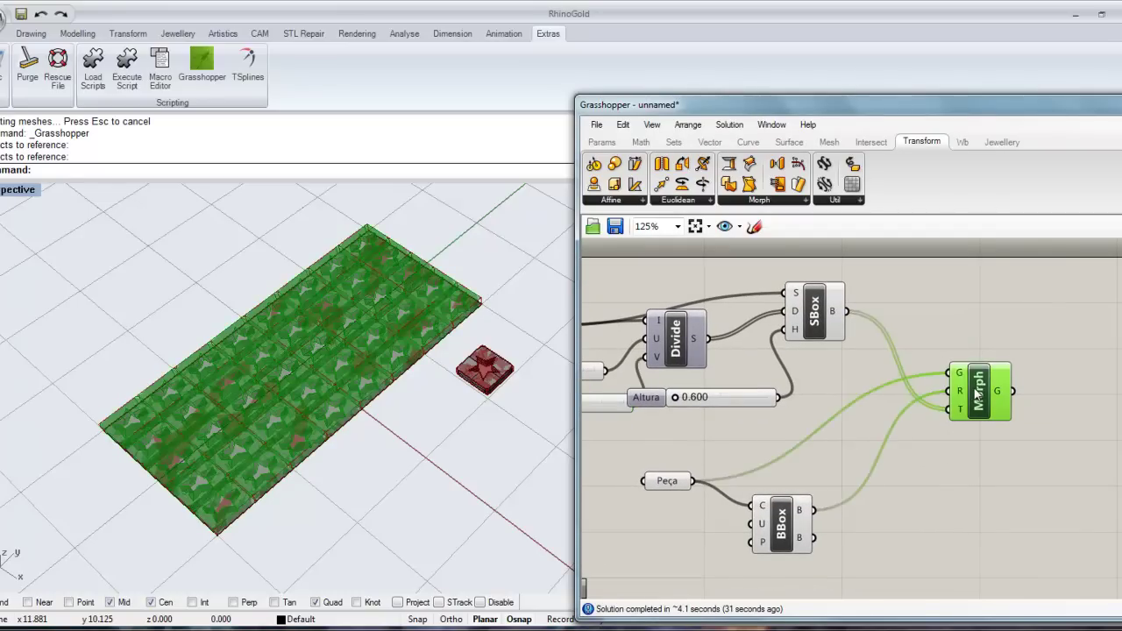
pyautogui.click(953, 465)
pyautogui.click(974, 409)
pyautogui.click(964, 507)
pyautogui.moveTo(964, 507); pyautogui.dragTo(1077, 525, button='right')
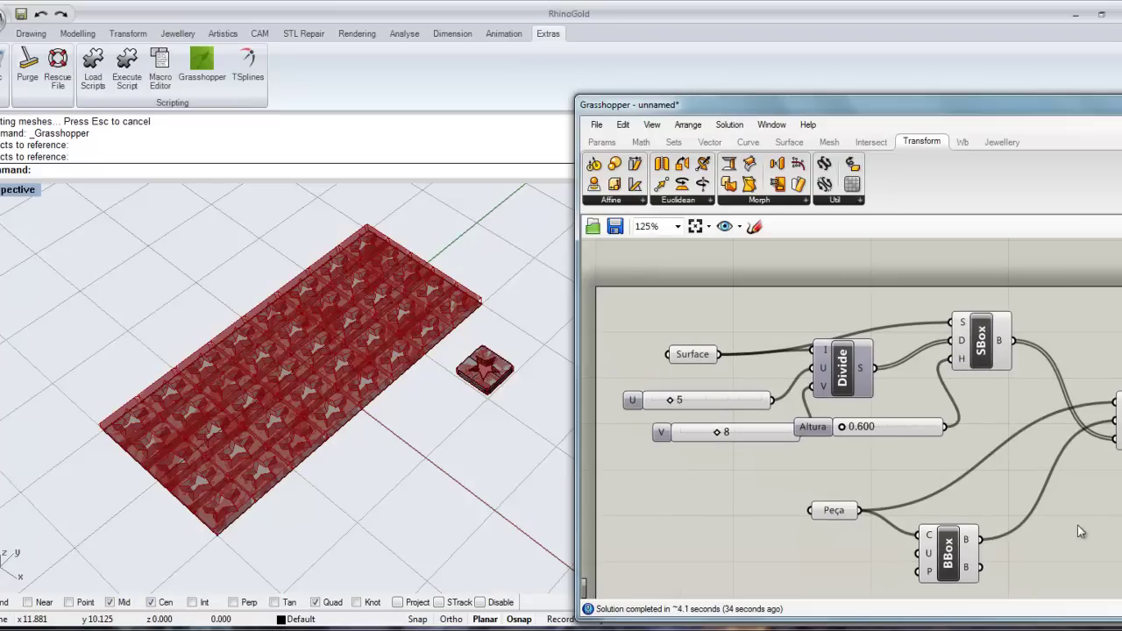
pyautogui.click(693, 357)
pyautogui.click(725, 554)
pyautogui.click(835, 510)
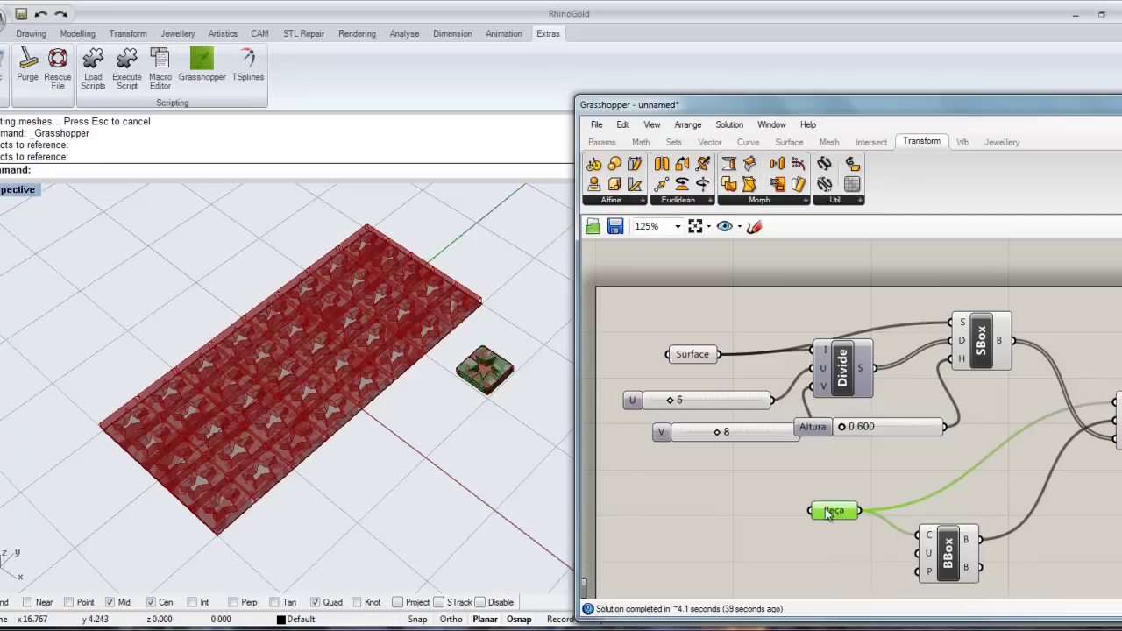
pyautogui.click(943, 462)
# Step: Move the Altura slider slightly lower, clear of the V slider, and bake the Box Morph result onto the Default layer
pyautogui.moveTo(895, 428); pyautogui.dragTo(906, 452)
pyautogui.moveTo(1006, 493); pyautogui.dragTo(864, 487, button='right')
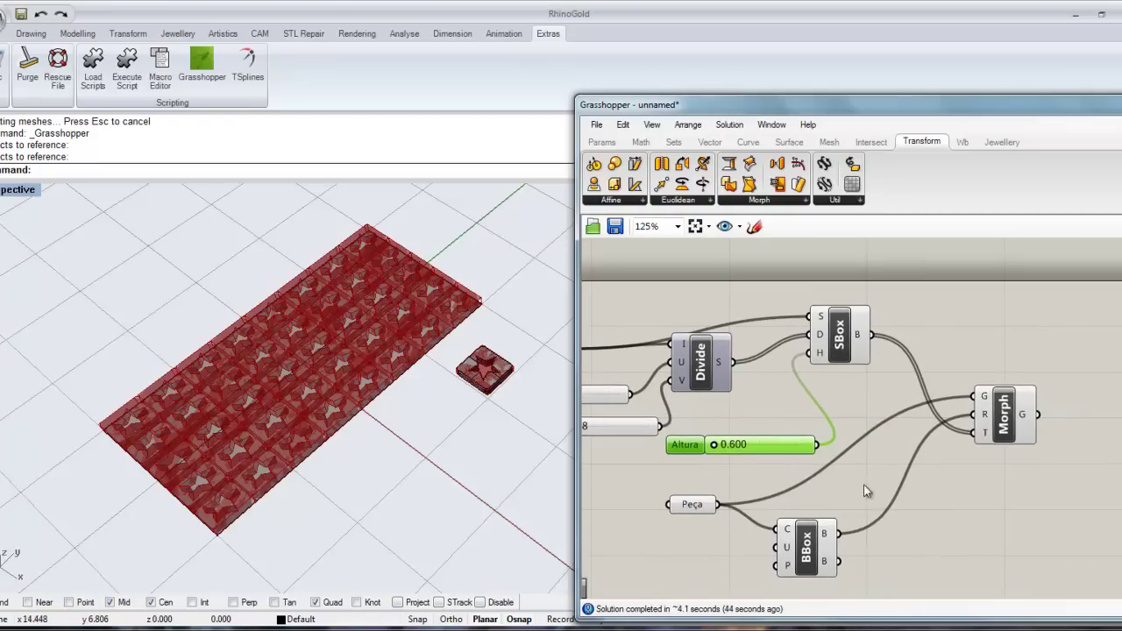
pyautogui.click(999, 414)
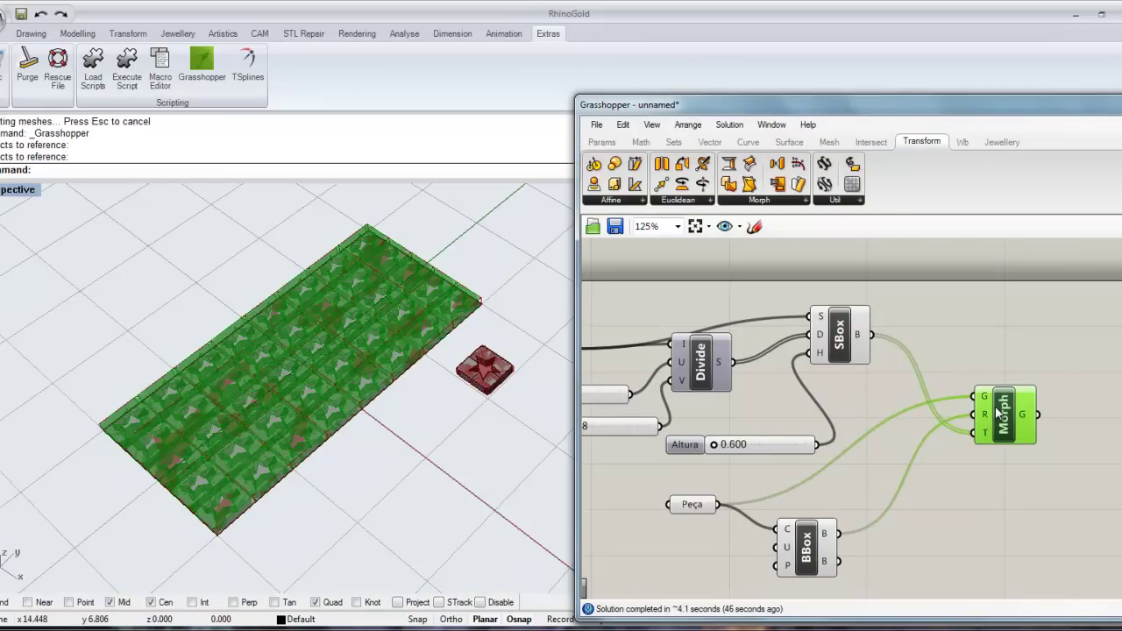
pyautogui.rightClick(999, 414)
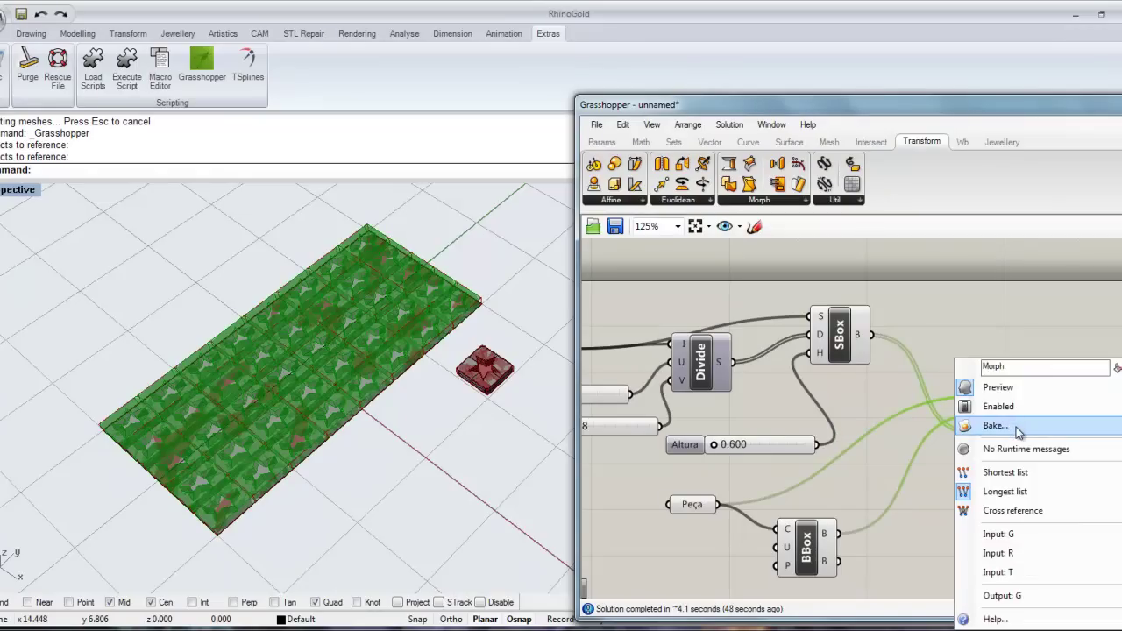
pyautogui.click(1016, 427)
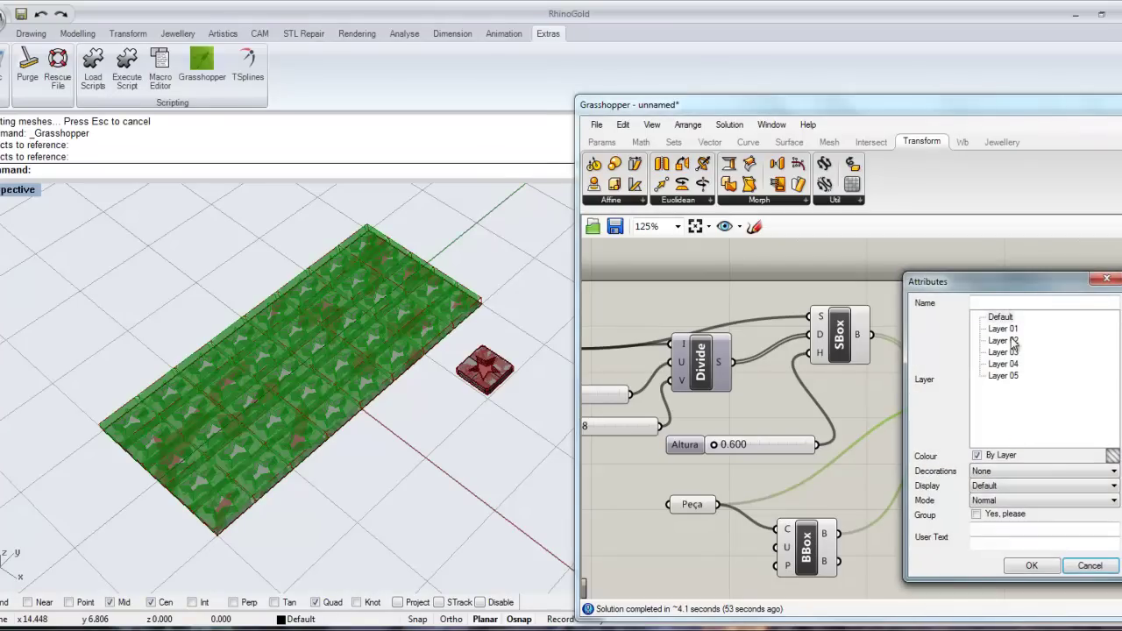
pyautogui.click(1001, 317)
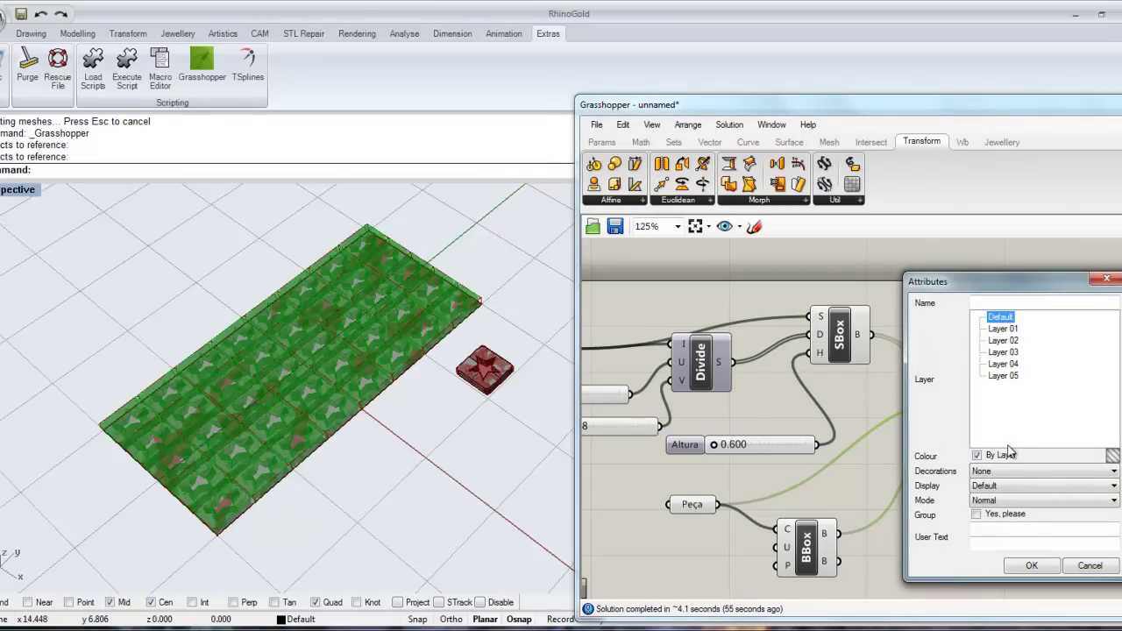
pyautogui.click(1031, 566)
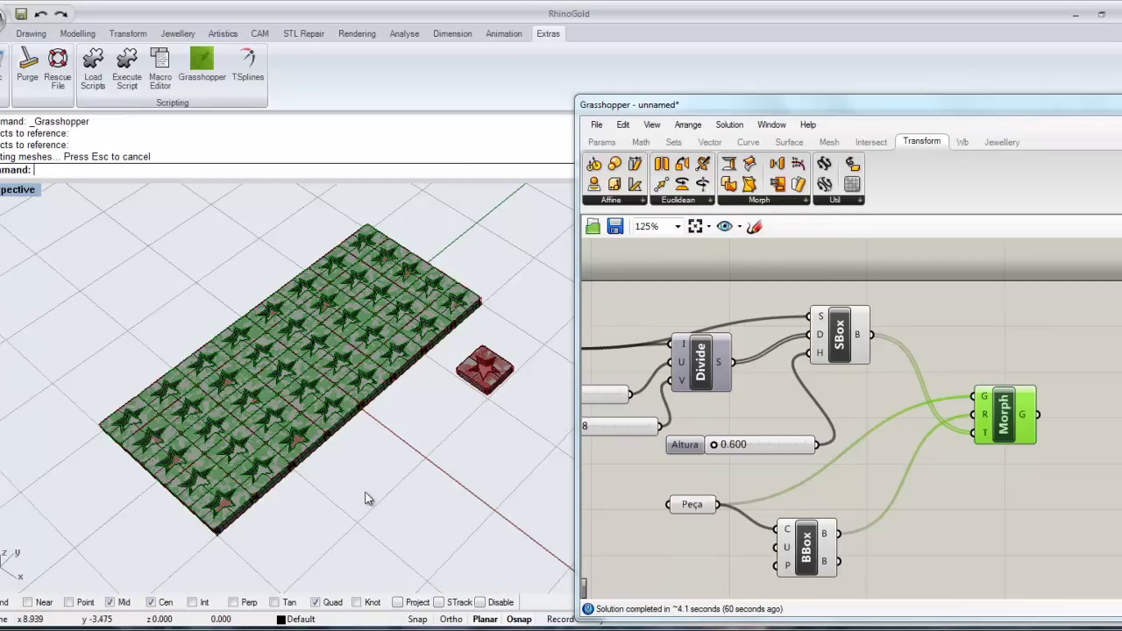
# Step: Spread out the Surface, Surface Box, Box Morph, Bounding Box, Peça and Altura components, and align the V slider beneath the U slider
pyautogui.moveTo(305, 498); pyautogui.dragTo(296, 412, button='right')
pyautogui.scroll(5, 217, 375)
pyautogui.scroll(-3, 296, 412)
pyautogui.moveTo(369, 417); pyautogui.dragTo(324, 393, button='right')
pyautogui.scroll(-2, 763, 404)
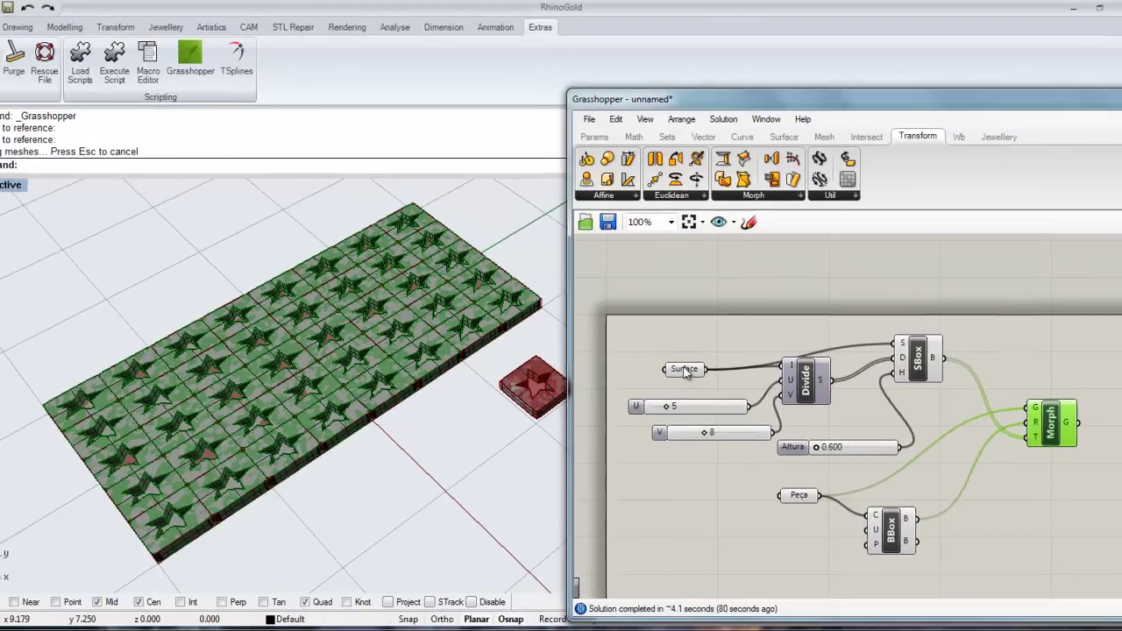
pyautogui.click(693, 371)
pyautogui.click(928, 361)
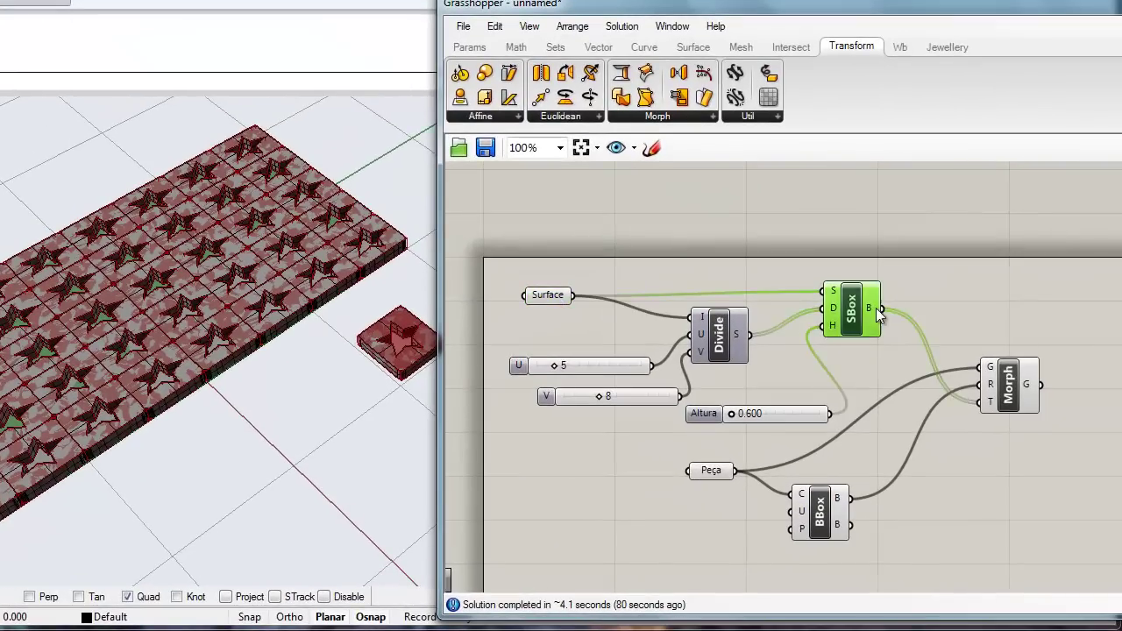
pyautogui.moveTo(878, 309); pyautogui.dragTo(908, 298)
pyautogui.moveTo(1010, 386); pyautogui.dragTo(1047, 393)
pyautogui.moveTo(821, 513); pyautogui.dragTo(895, 519)
pyautogui.moveTo(726, 478); pyautogui.dragTo(769, 484)
pyautogui.moveTo(772, 413); pyautogui.dragTo(822, 407)
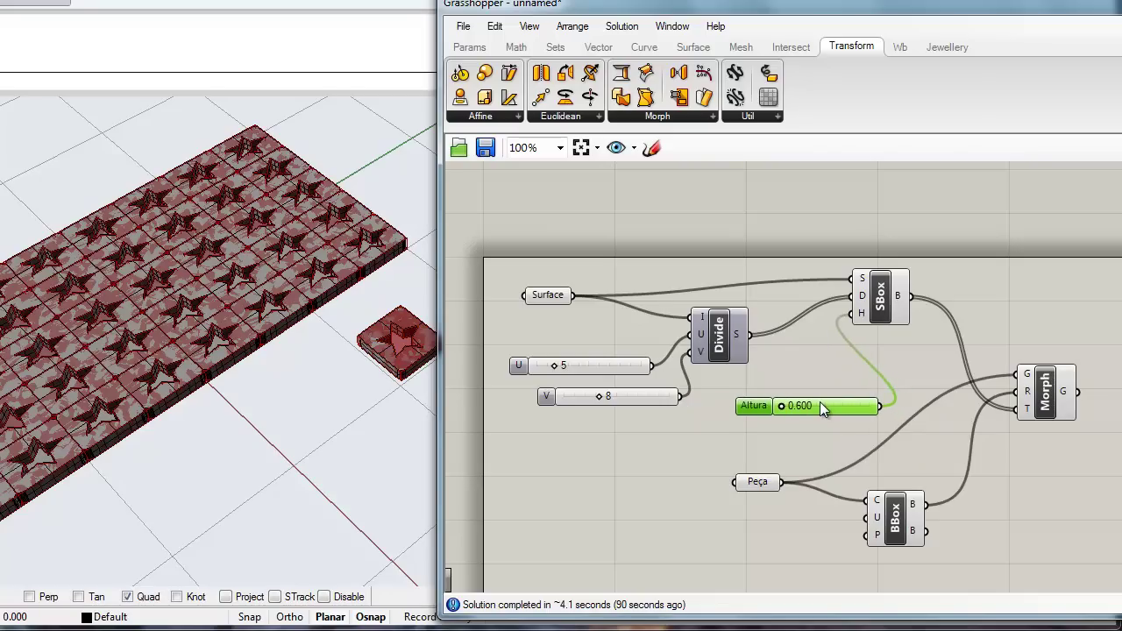
pyautogui.moveTo(650, 393); pyautogui.dragTo(623, 402)
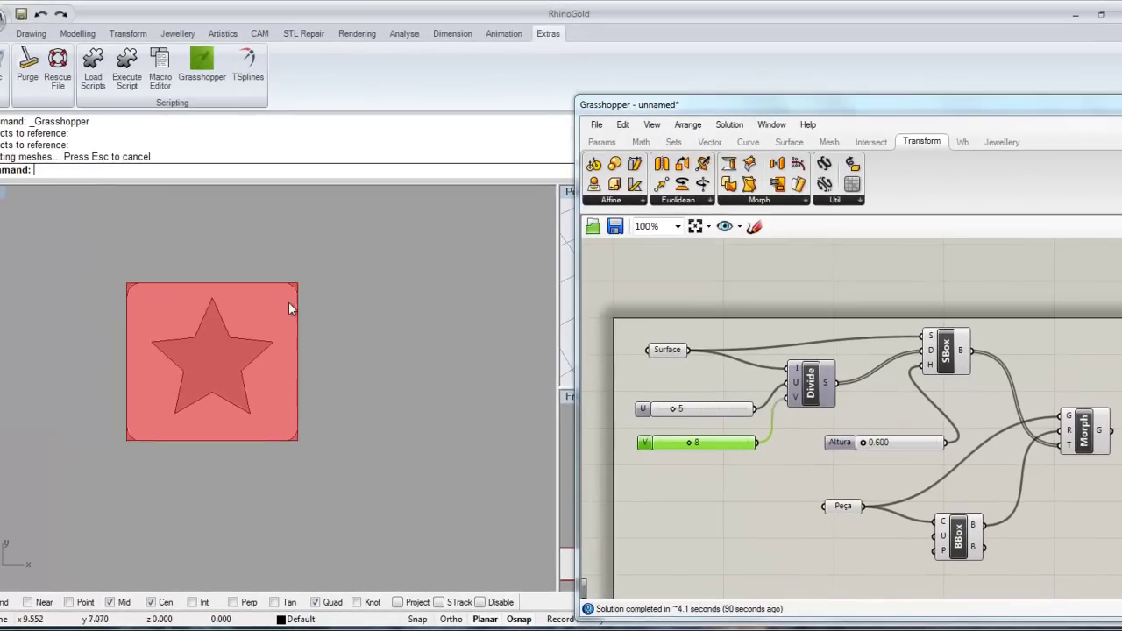
# Step: Draw a circle in the Top view on the free area beside the tiled panel, near the red axis
pyautogui.scroll(-5, 288, 301)
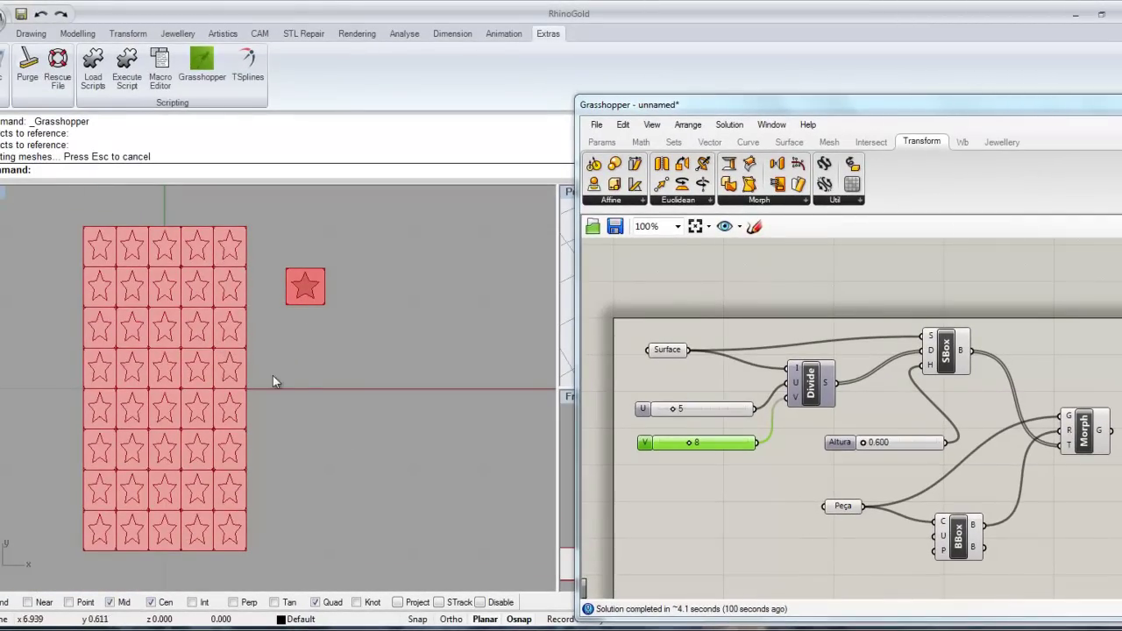
pyautogui.click(41, 35)
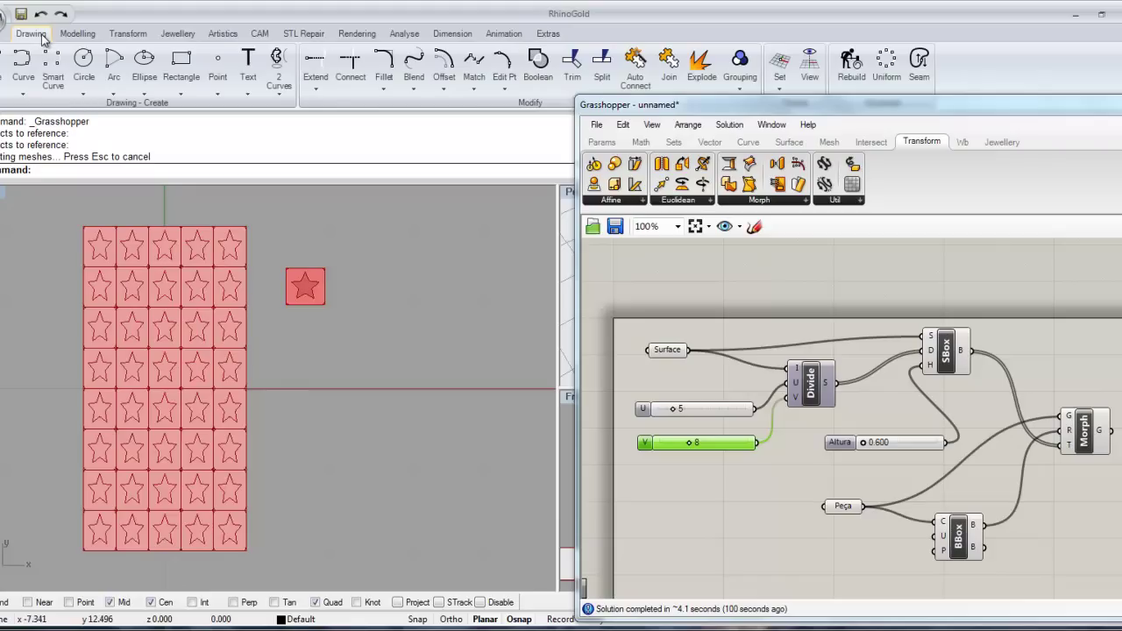
pyautogui.click(92, 67)
pyautogui.click(322, 384)
pyautogui.click(351, 388)
pyautogui.scroll(4, 321, 377)
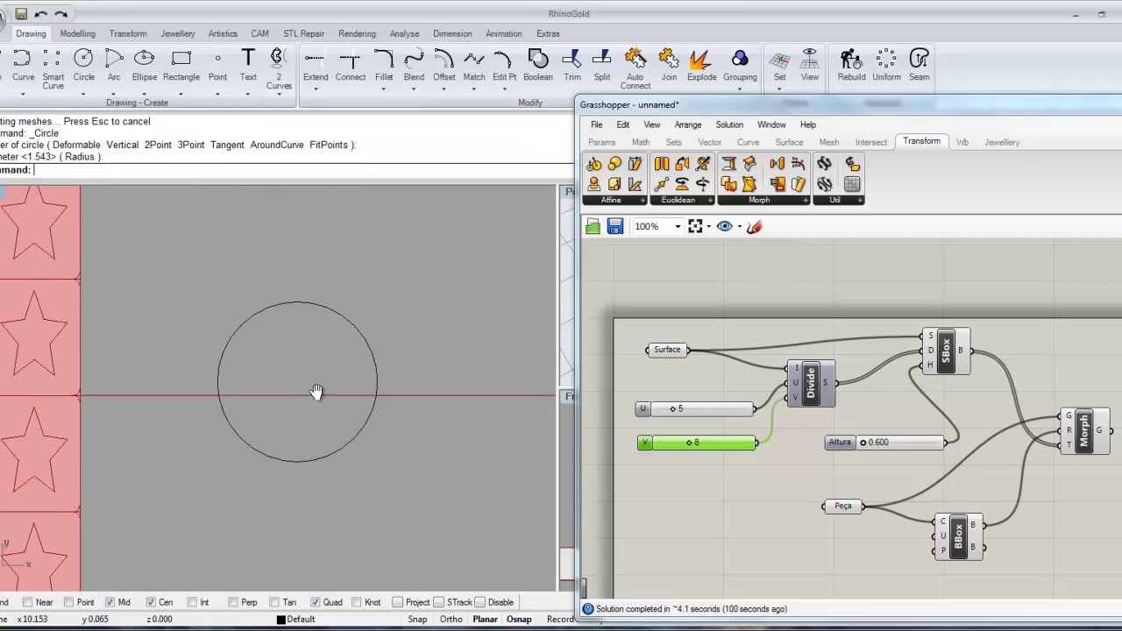
pyautogui.moveTo(316, 392); pyautogui.dragTo(307, 388, button='right')
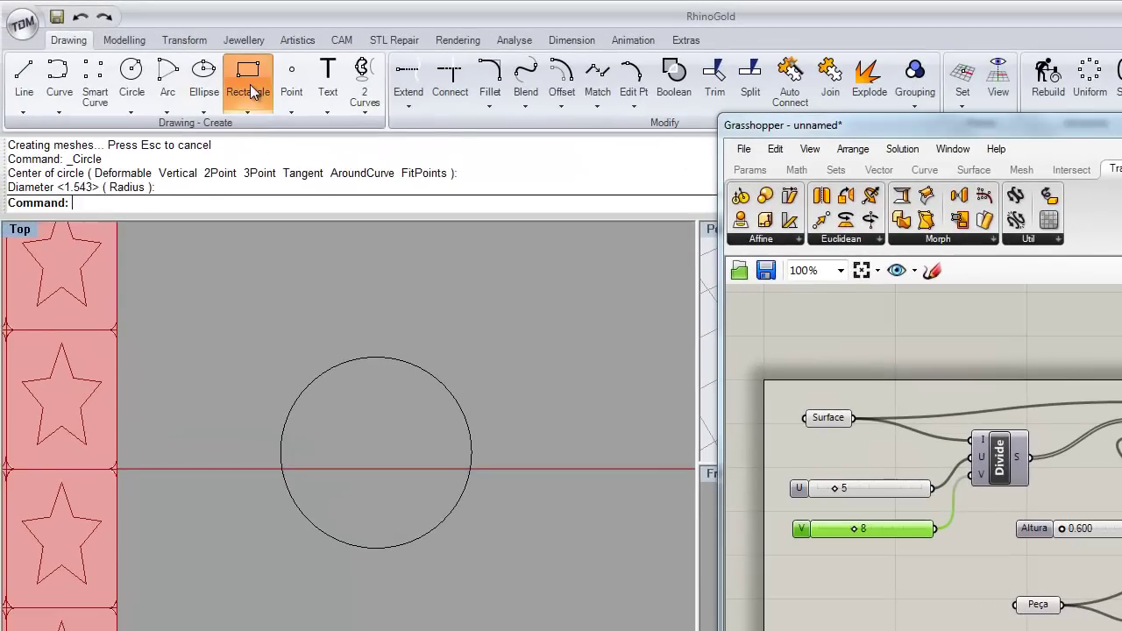
# Step: Draw a rectangle from its center at the circle's center, keeping it entirely inside the circle
pyautogui.click(250, 85)
pyautogui.click(256, 203)
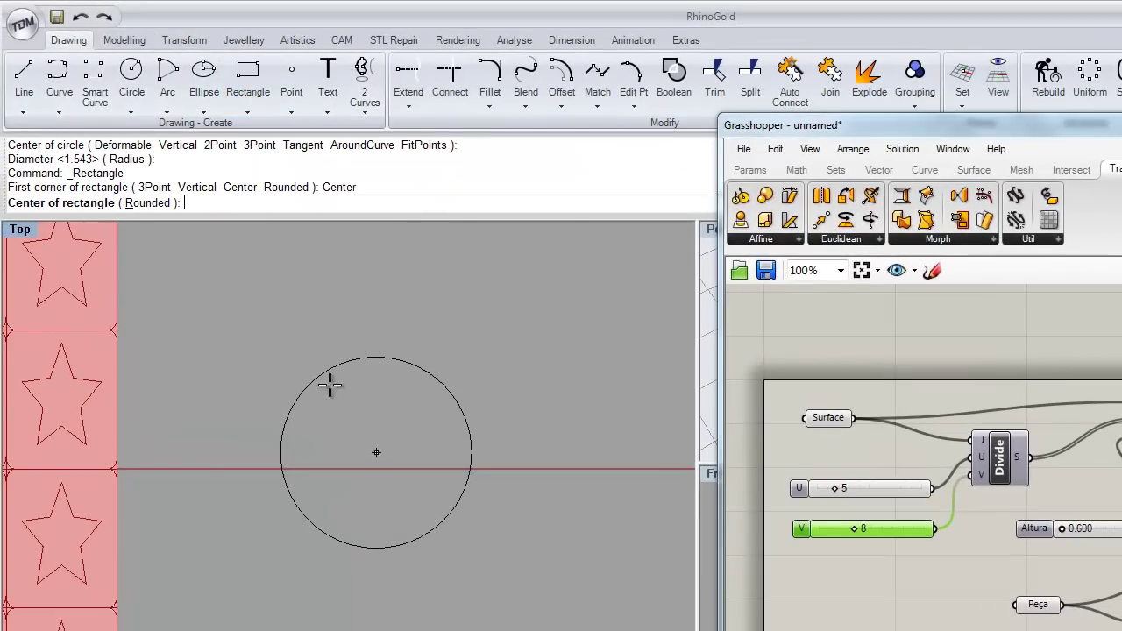
pyautogui.click(421, 373)
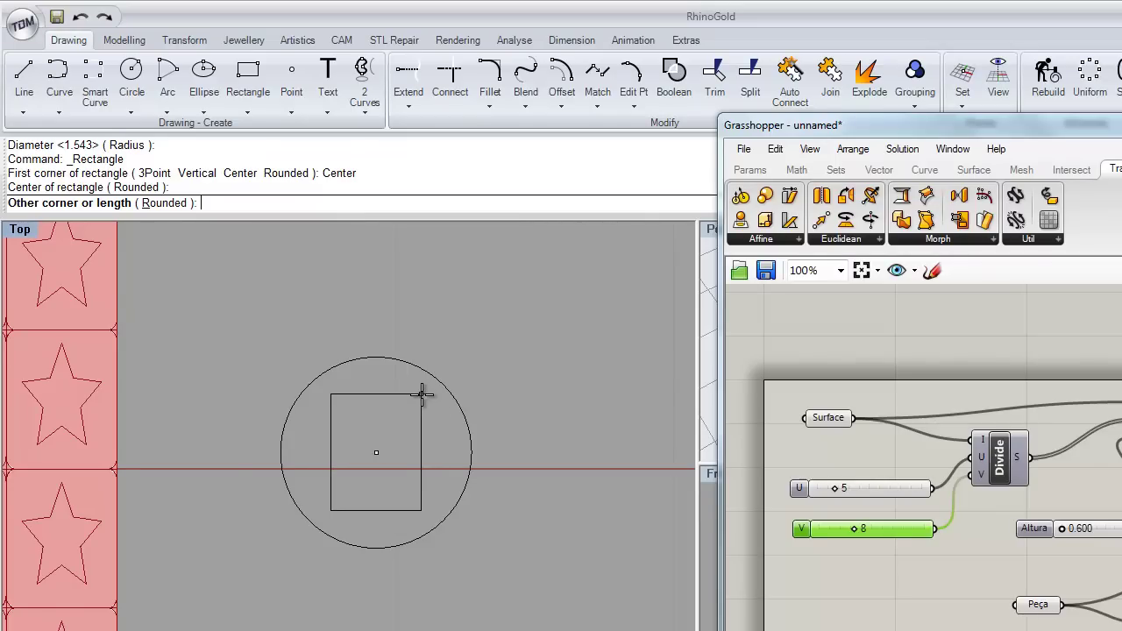
pyautogui.click(425, 397)
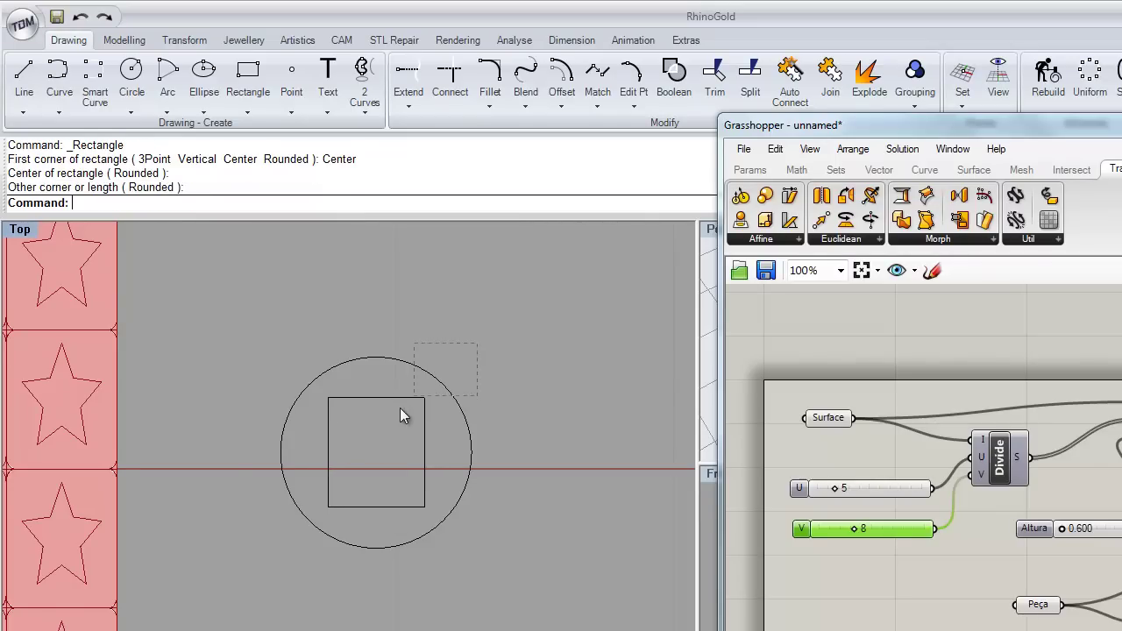
# Step: Extrude the circle and the inner rectangle together by 0.5 as a capped solid
pyautogui.moveTo(400, 408); pyautogui.dragTo(400, 408)
pyautogui.doubleClick(19, 229)
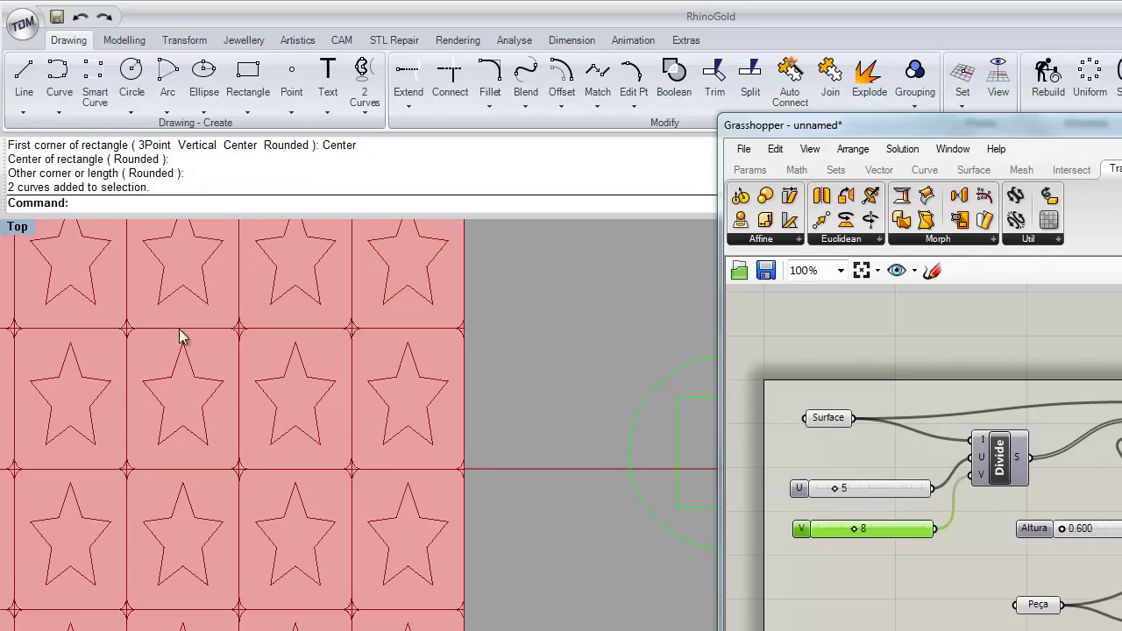
pyautogui.moveTo(431, 489); pyautogui.dragTo(290, 454, button='right')
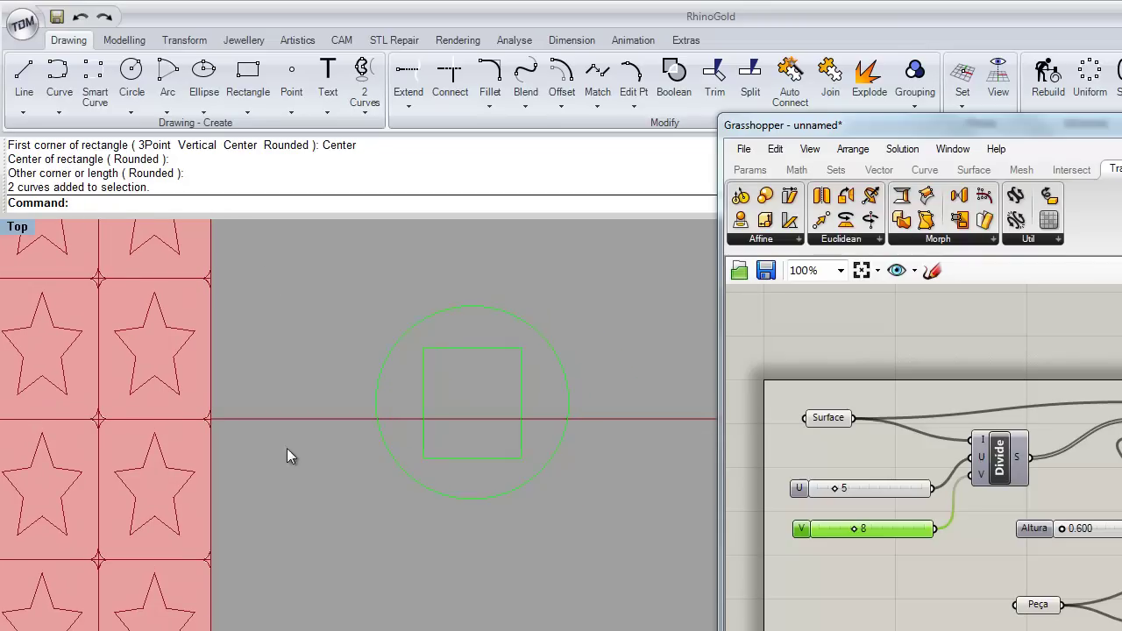
pyautogui.click(124, 40)
pyautogui.click(263, 79)
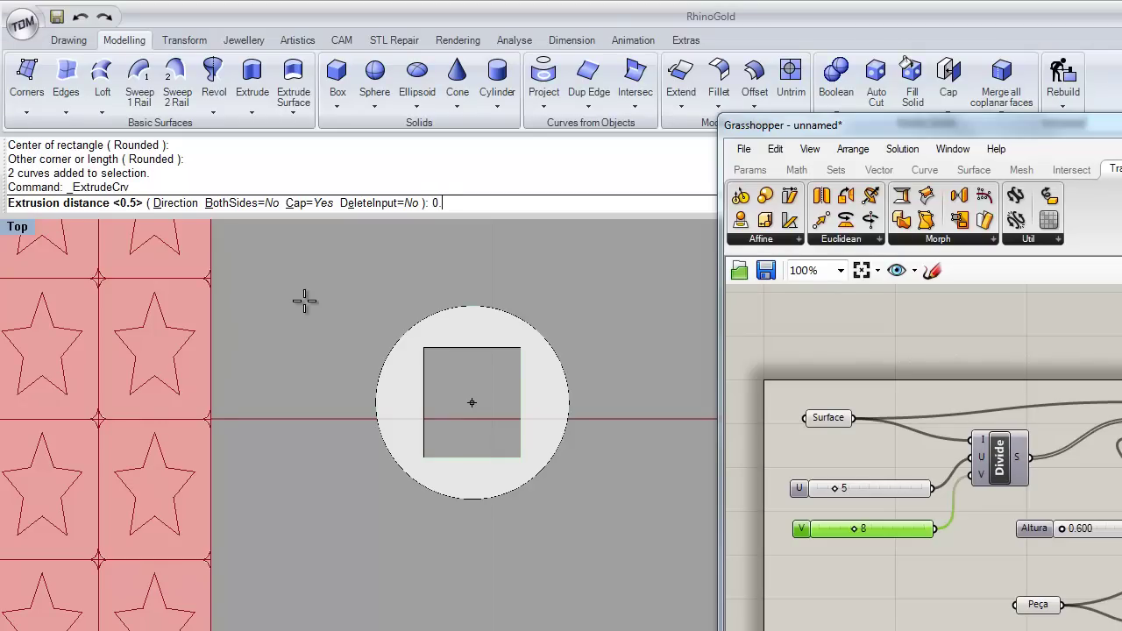
pyautogui.write('0.5')
pyautogui.press('Return')
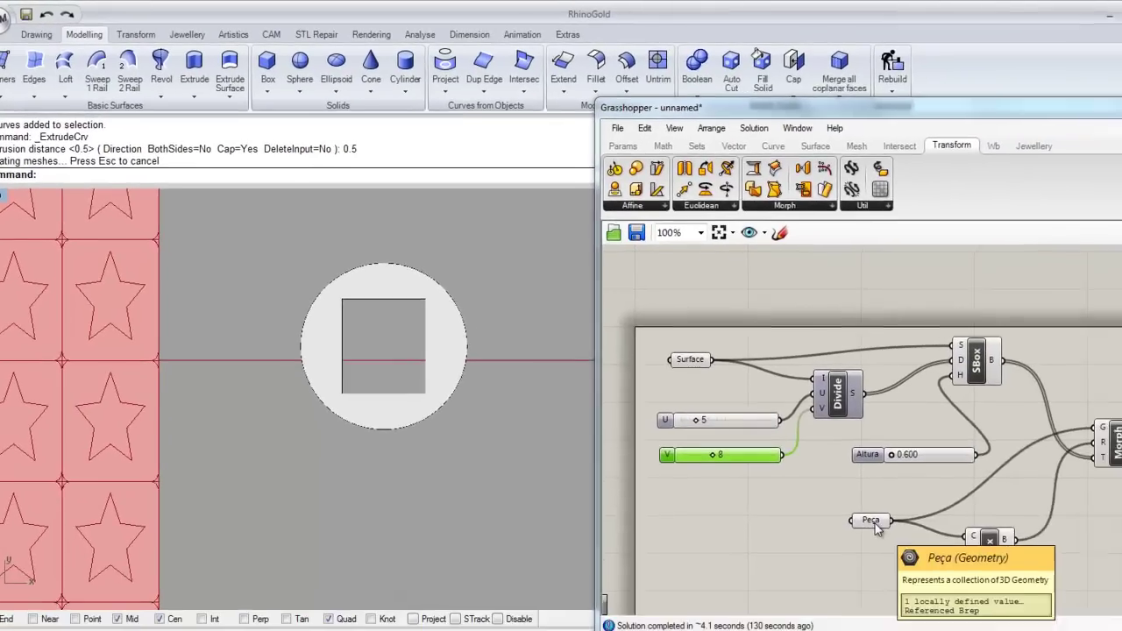
# Step: Set the round tile with the rectangular hole as the single geometry referenced by the Peça component
pyautogui.click(1042, 607)
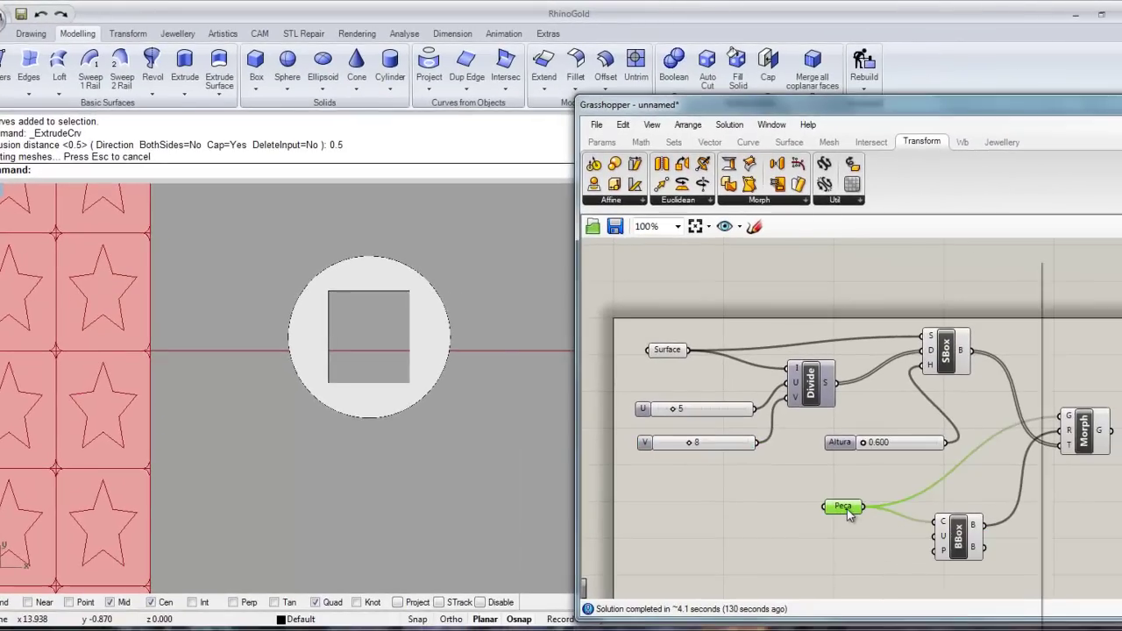
pyautogui.rightClick(847, 509)
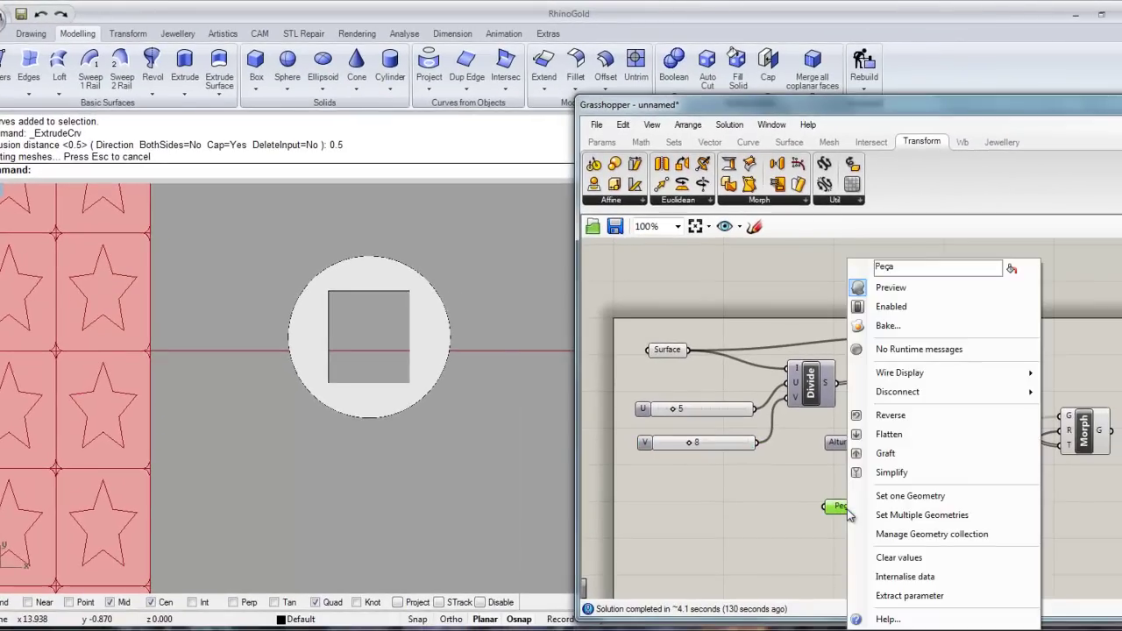
pyautogui.click(921, 498)
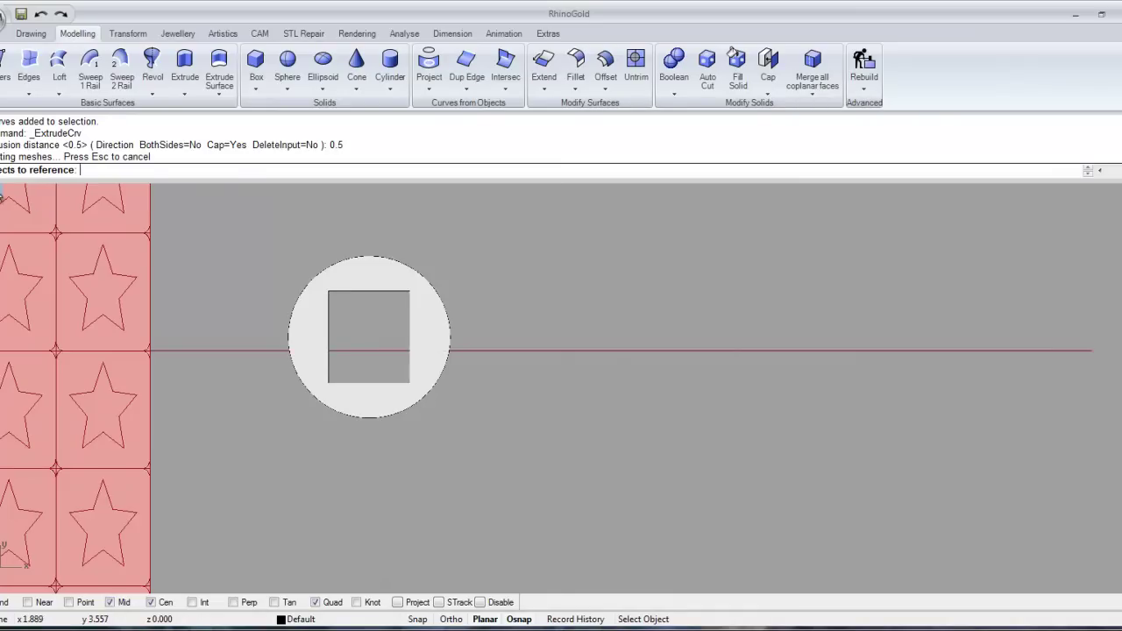
pyautogui.doubleClick(2, 195)
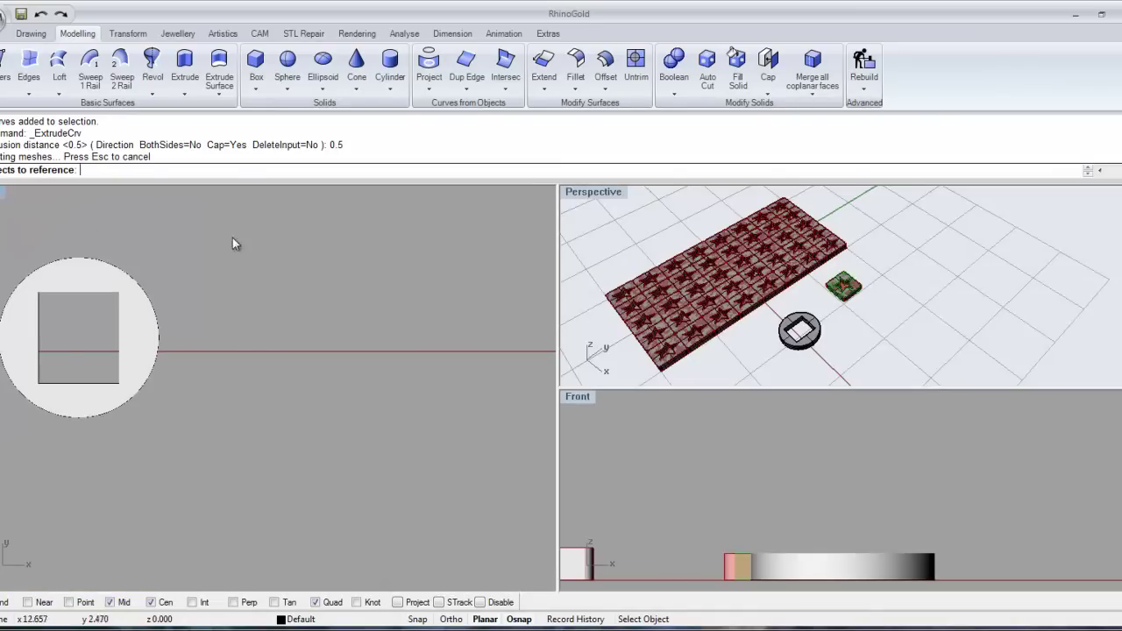
pyautogui.doubleClick(608, 194)
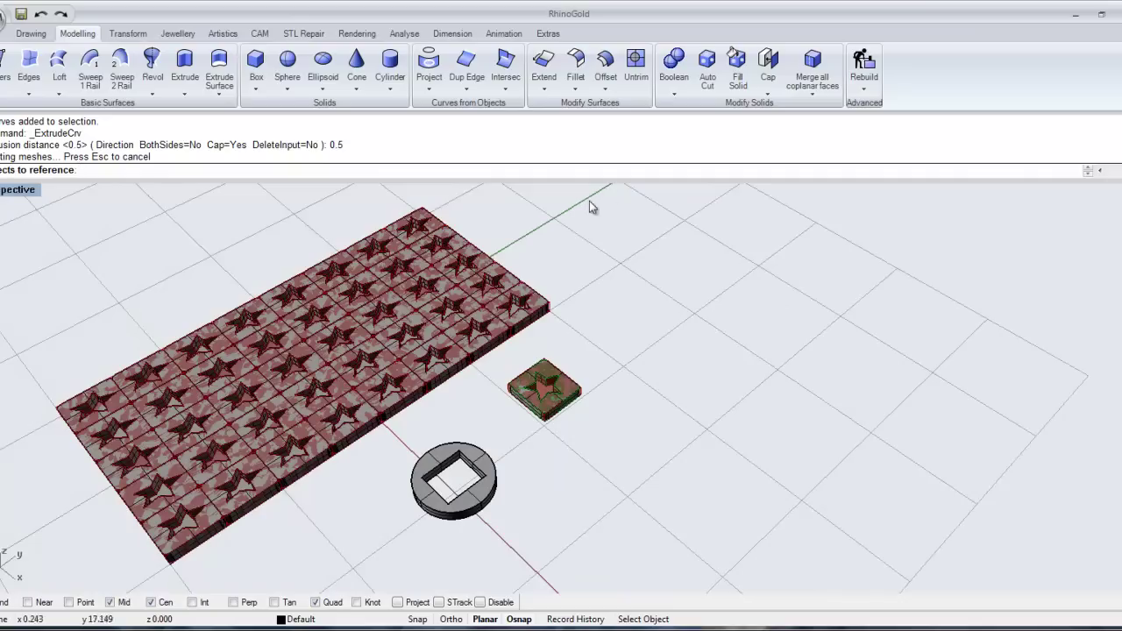
pyautogui.click(479, 500)
pyautogui.click(527, 550)
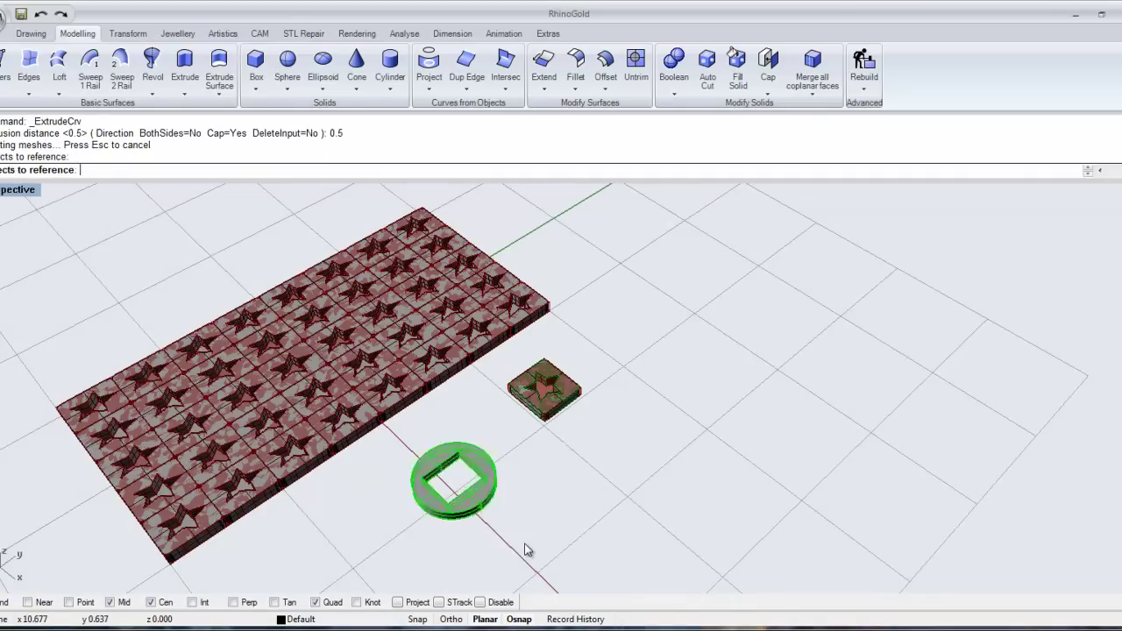
pyautogui.press('Return')
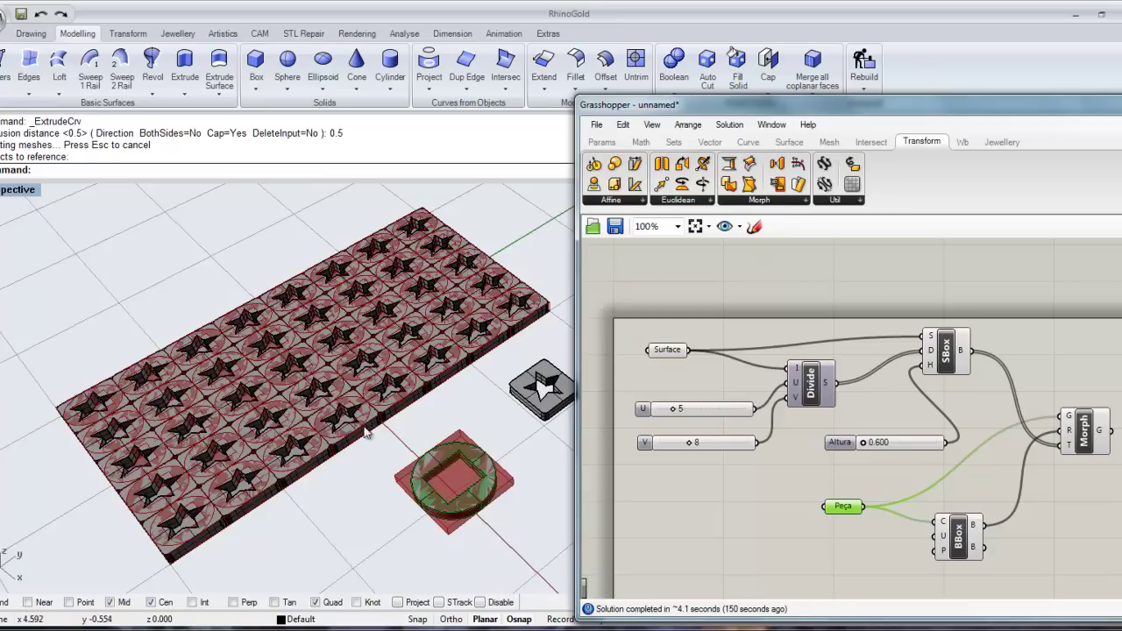
# Step: In the Top view, move the baked star panel with its surface and curve clear of the morph preview, in the negative X direction
pyautogui.doubleClick(22, 191)
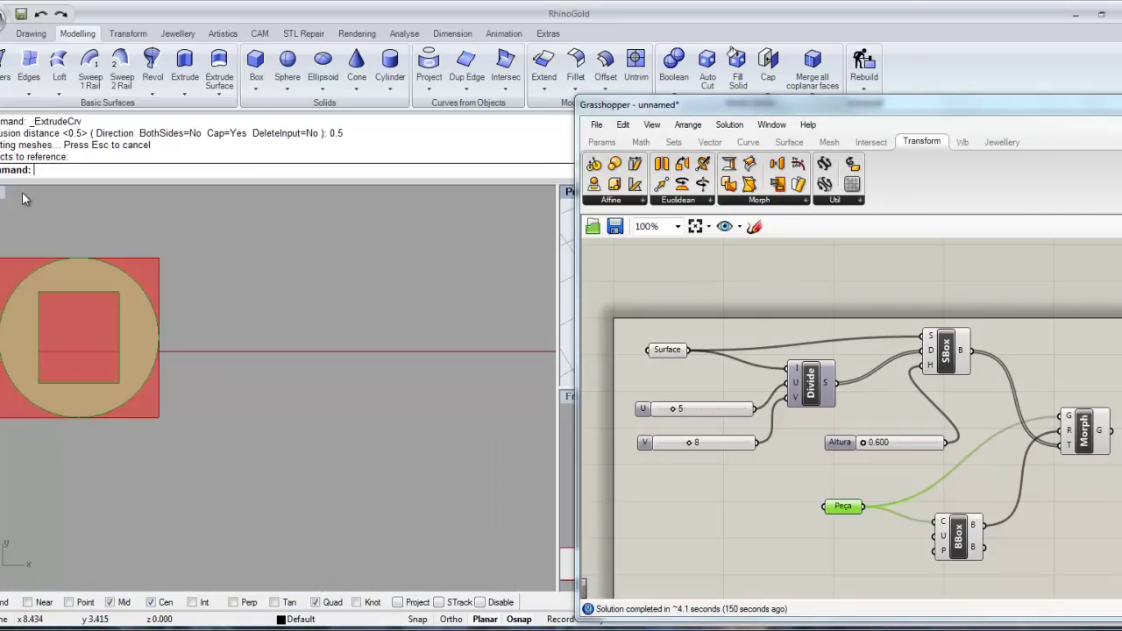
pyautogui.scroll(-5, 136, 325)
pyautogui.moveTo(109, 341); pyautogui.dragTo(283, 349, button='right')
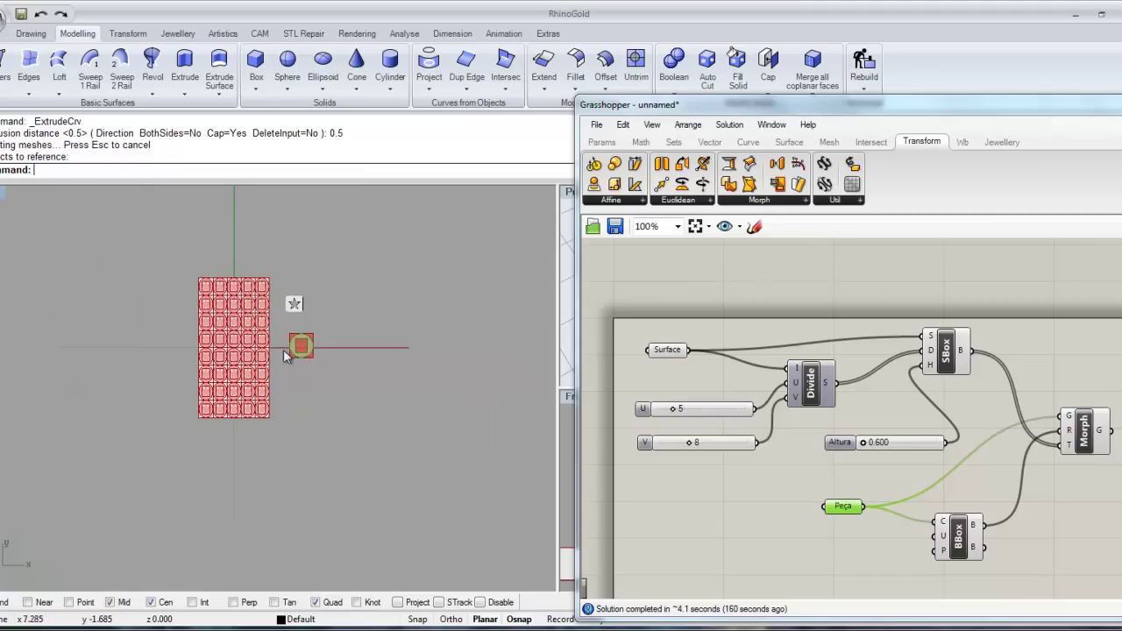
pyautogui.moveTo(137, 457); pyautogui.dragTo(175, 424)
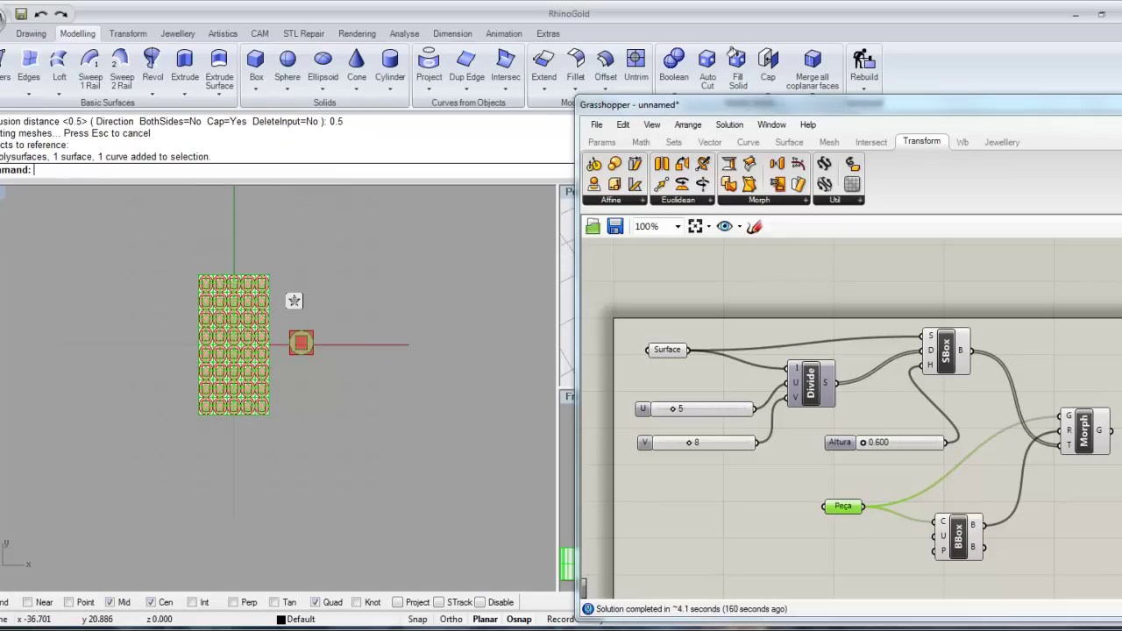
pyautogui.hotkey('ctrl', 'm')
pyautogui.moveTo(386, 319); pyautogui.dragTo(240, 300, button='right')
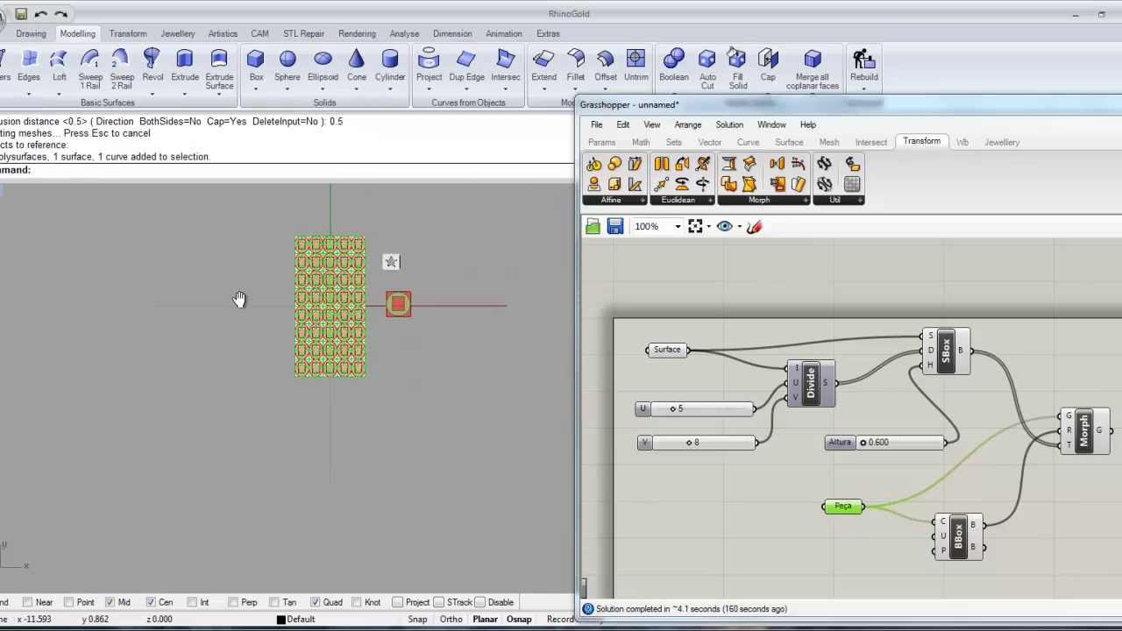
pyautogui.scroll(10, 351, 359)
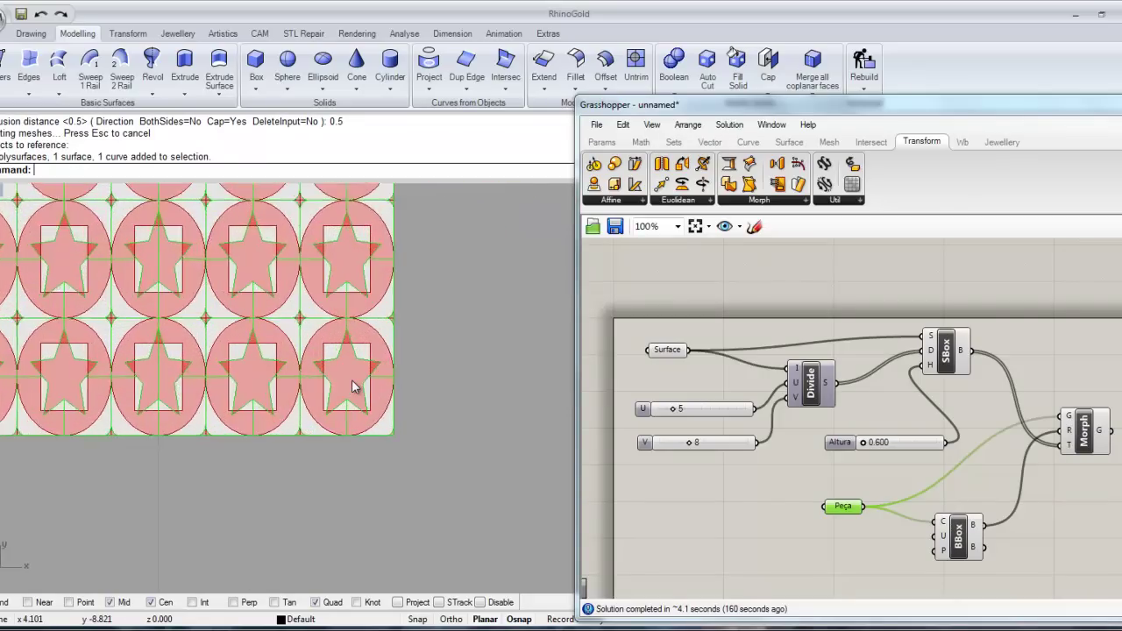
pyautogui.scroll(5, 354, 386)
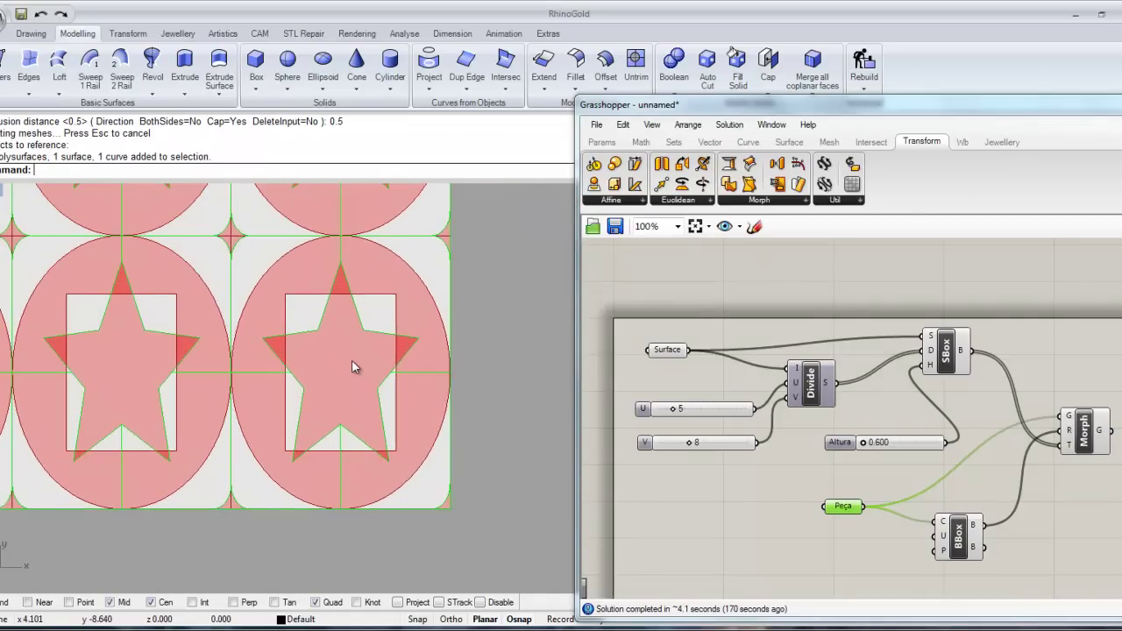
pyautogui.scroll(-8, 352, 361)
pyautogui.scroll(-2, 352, 367)
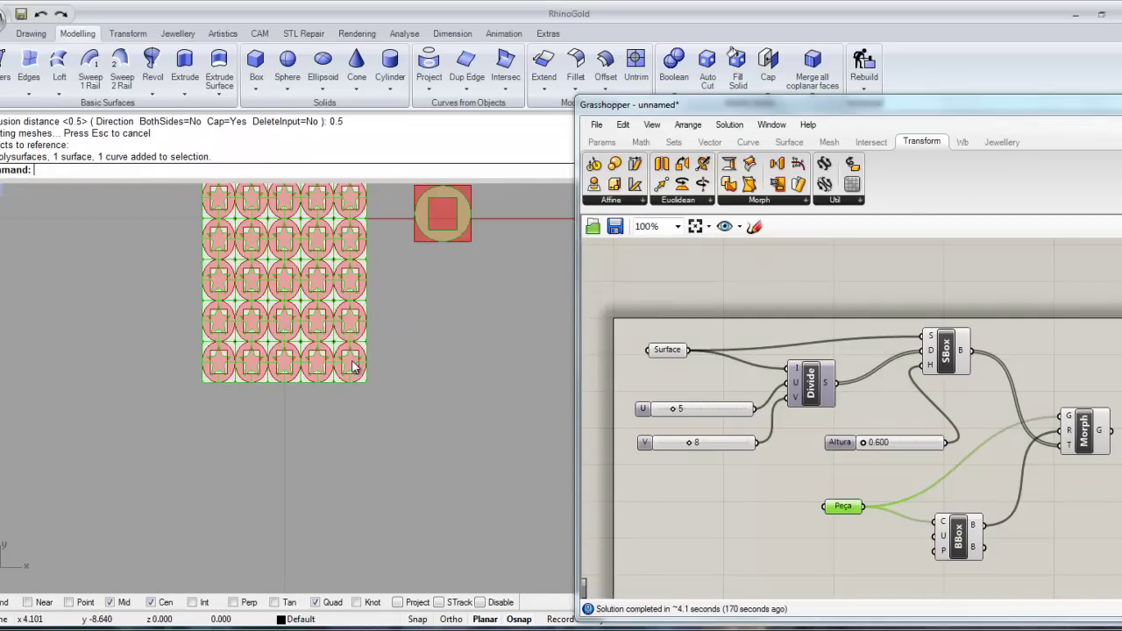
pyautogui.moveTo(369, 342); pyautogui.dragTo(154, 334)
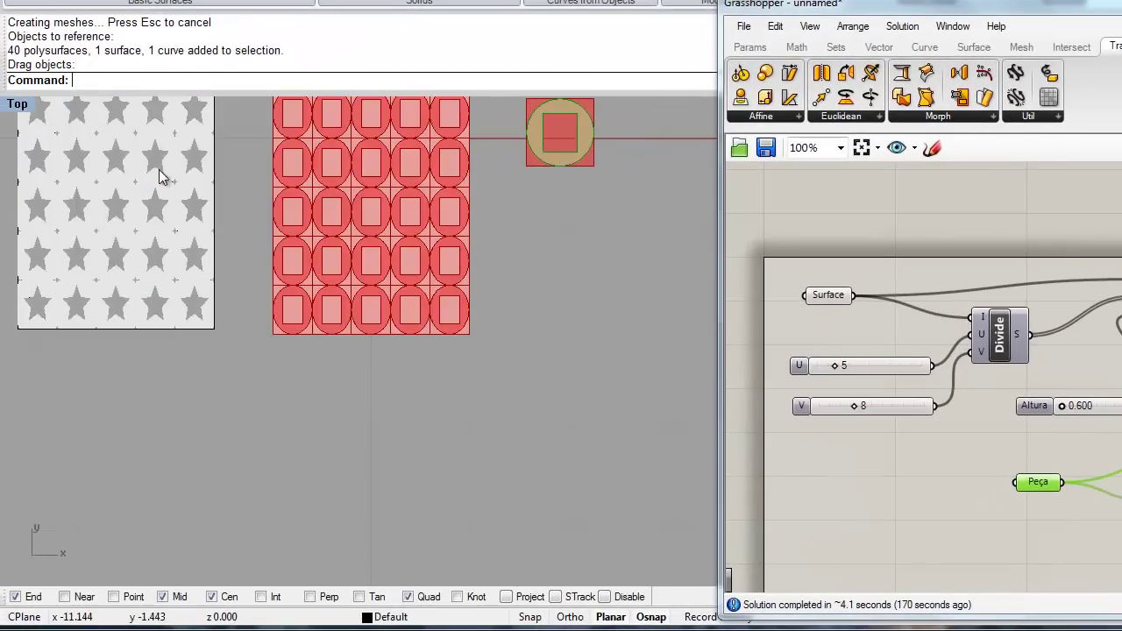
# Step: Examine the round-tile morph preview beside the baked star panel in the Perspective view
pyautogui.doubleClick(21, 106)
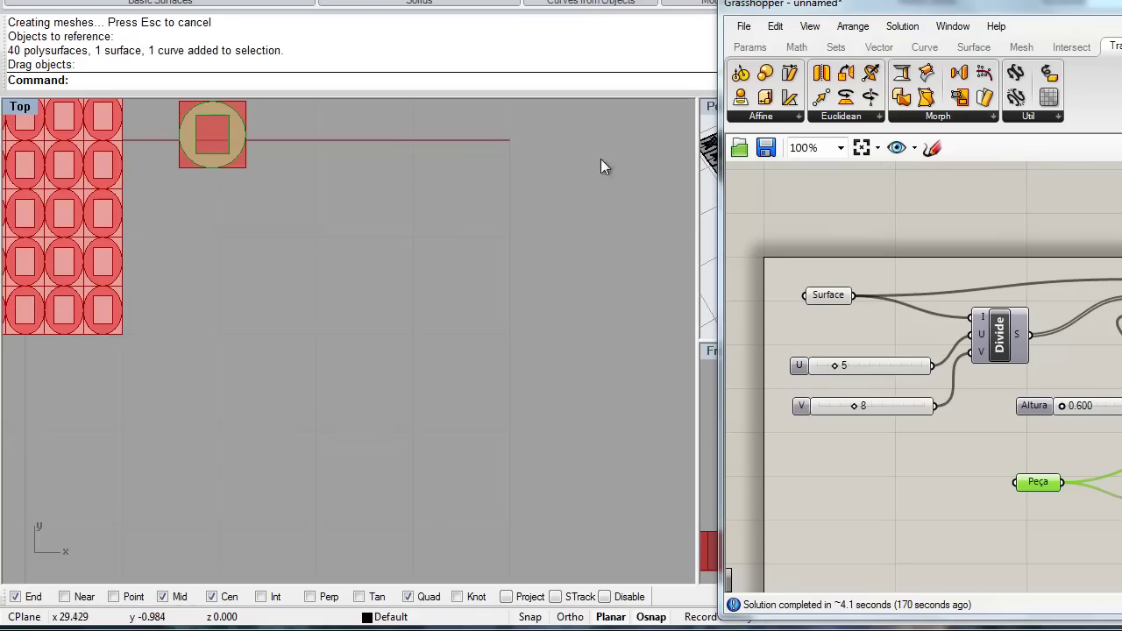
pyautogui.doubleClick(707, 110)
pyautogui.moveTo(699, 119); pyautogui.dragTo(500, 394, button='right')
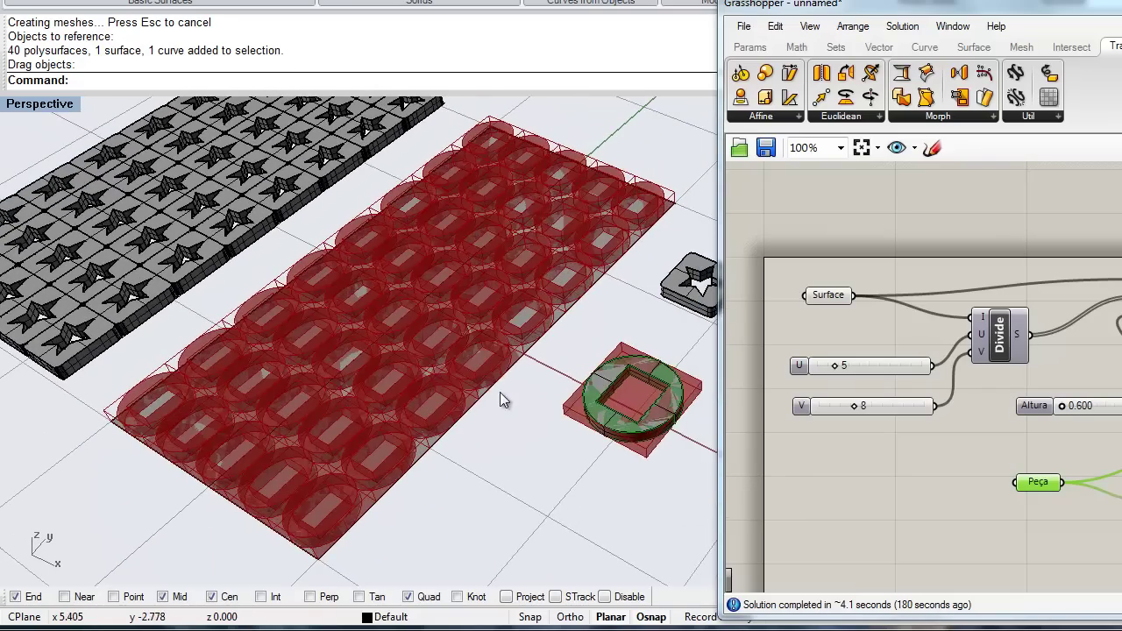
pyautogui.moveTo(453, 423)
pyautogui.keyDown('shift'); pyautogui.mouseDown(button='right')
pyautogui.moveTo(491, 428)
pyautogui.moveTo(498, 456)
pyautogui.moveTo(508, 430)
pyautogui.moveTo(477, 444)
pyautogui.moveTo(469, 428)
pyautogui.mouseUp(button='right'); pyautogui.keyUp('shift')
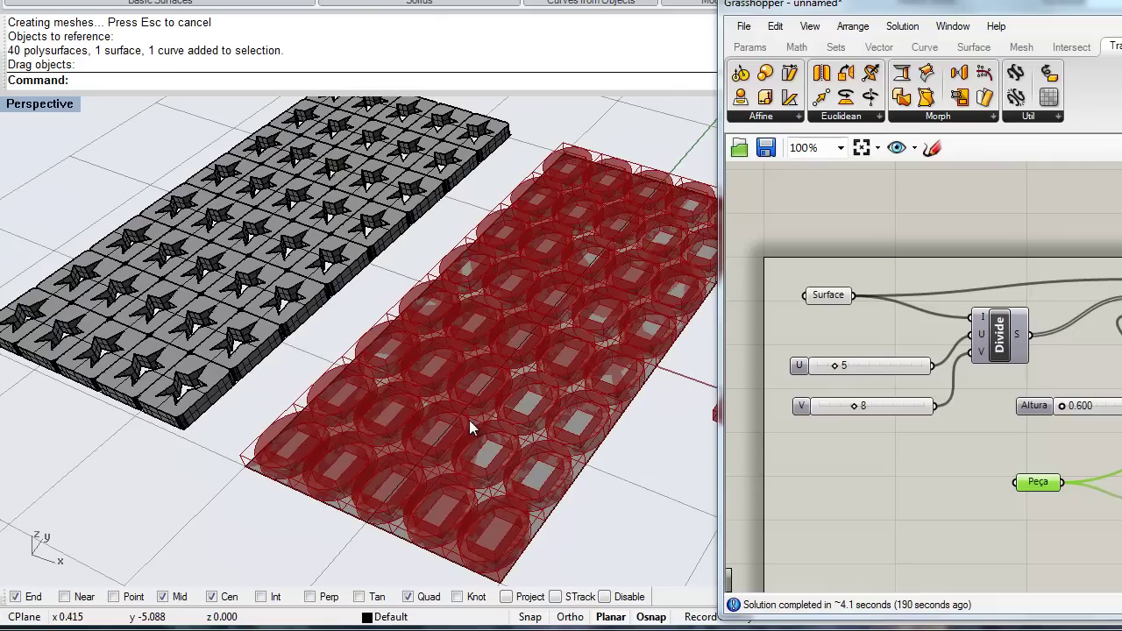